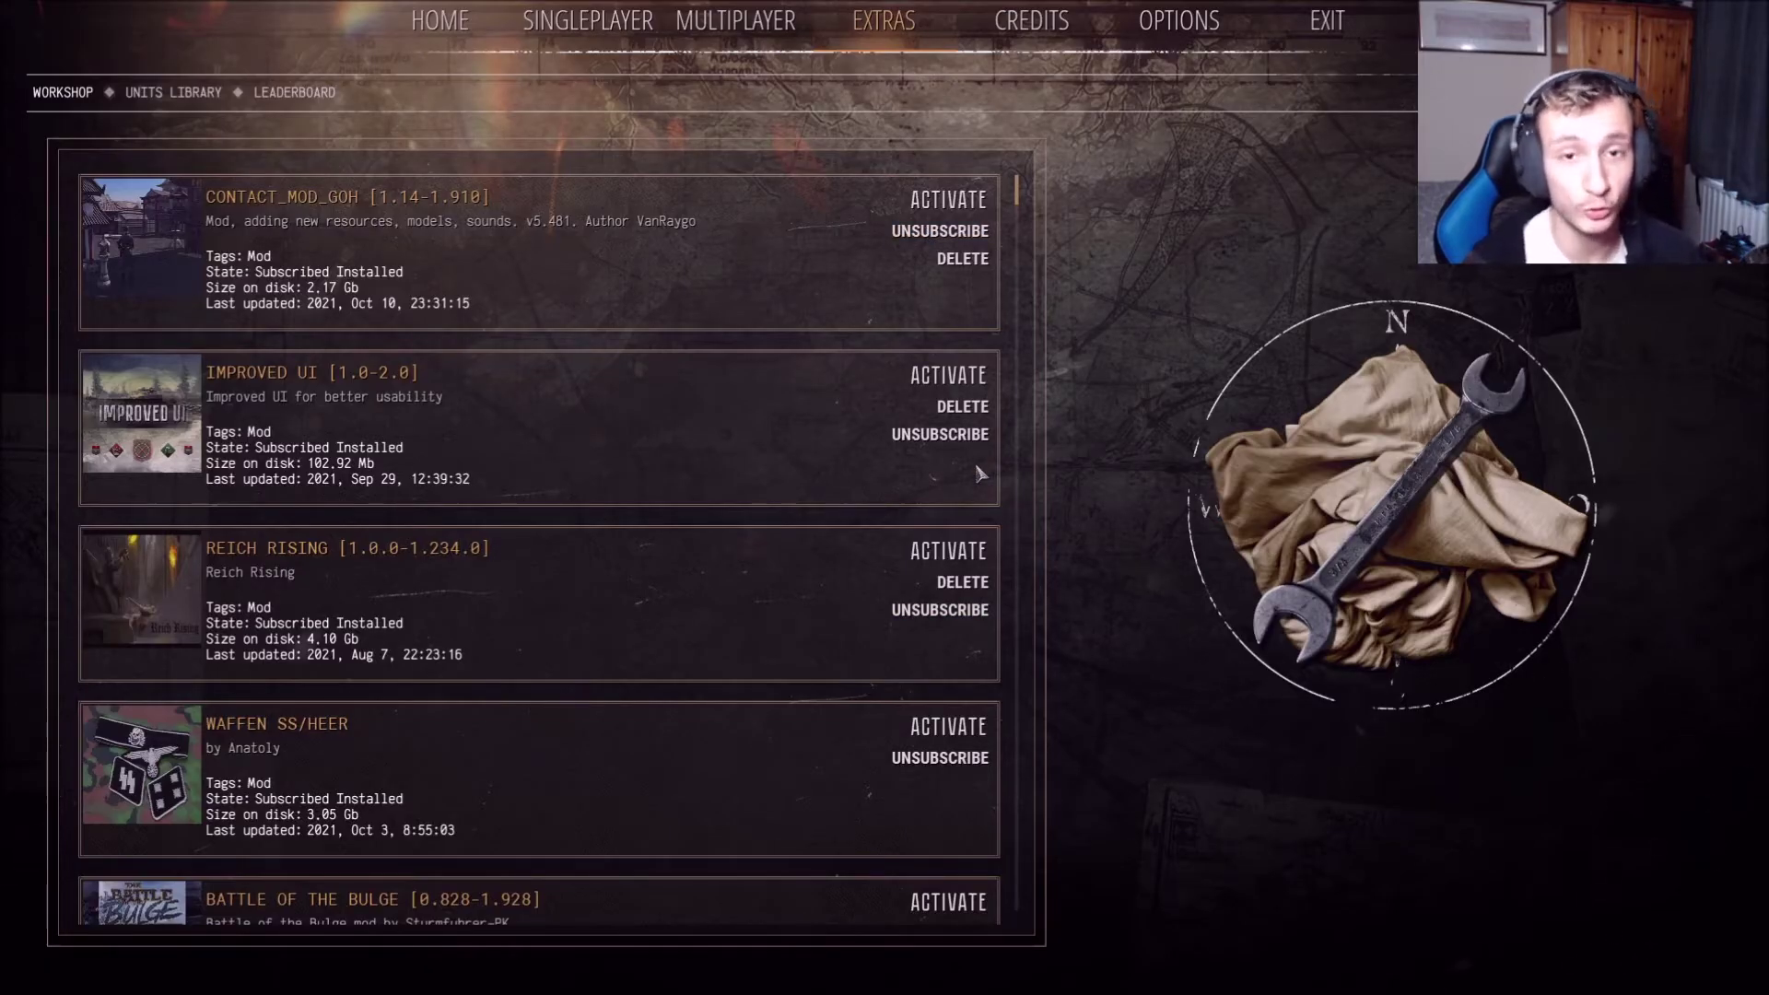
- Unsubscribe from the CONTACT_MOD_GOH mod and confirm the removal
left_click(947, 230)
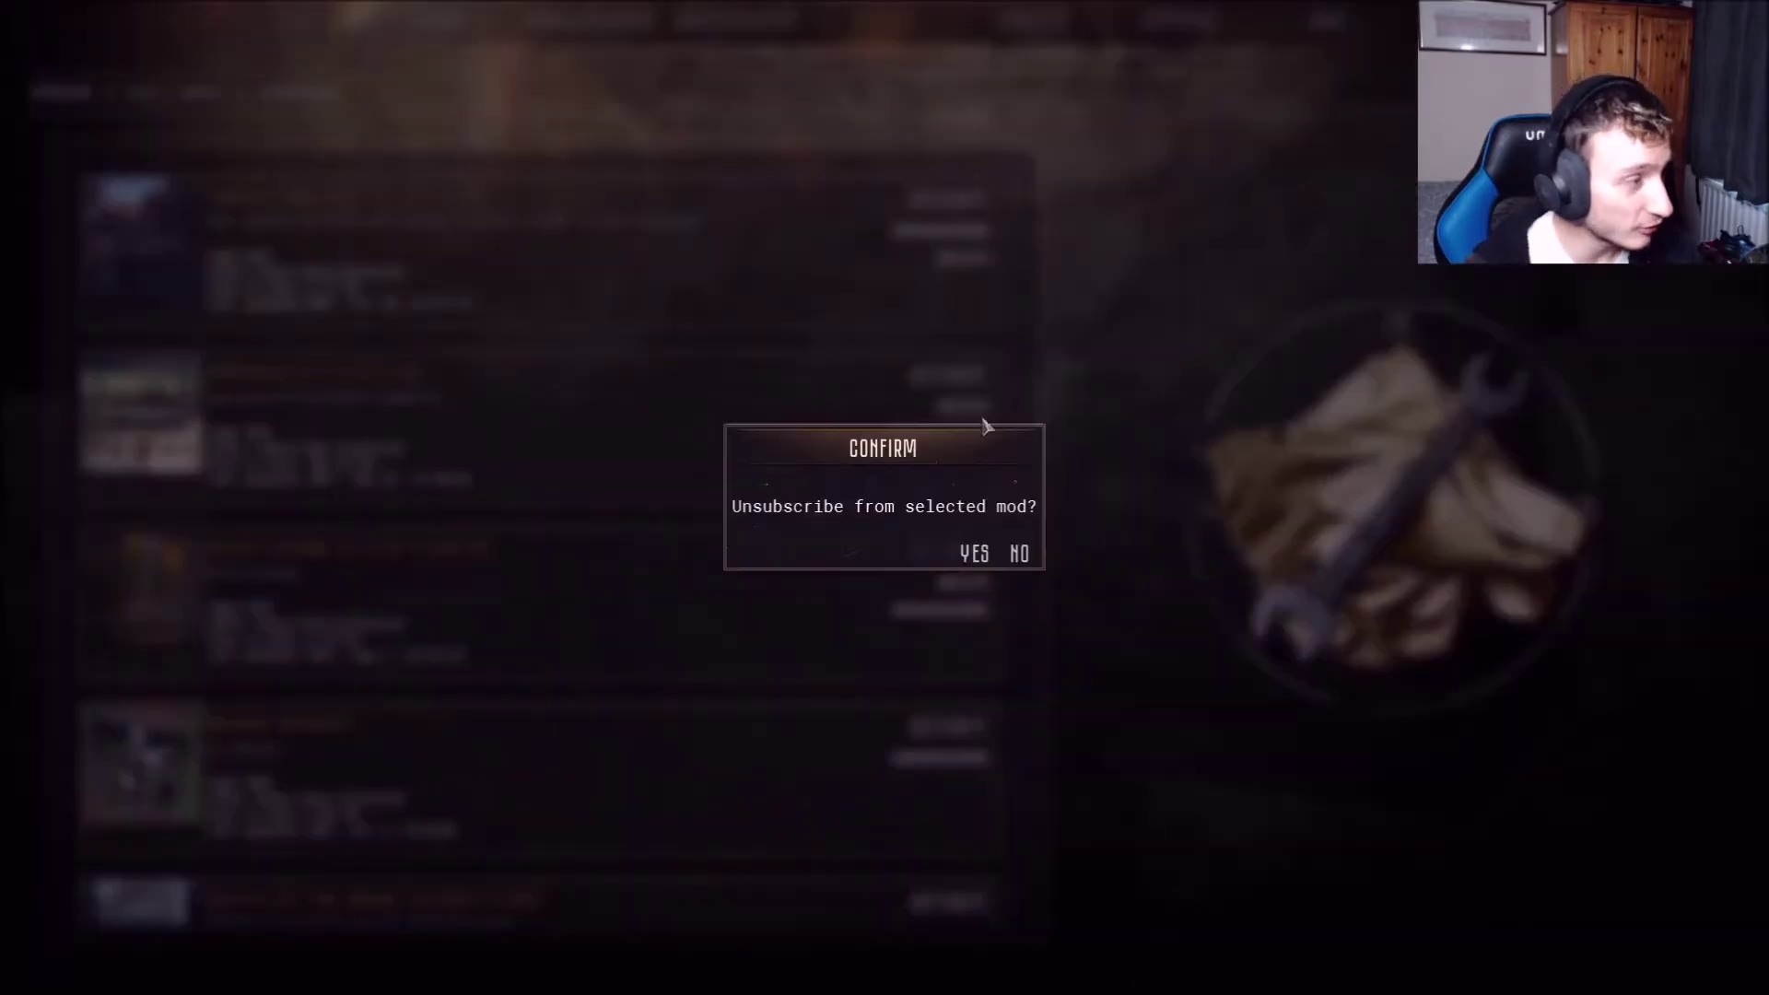
left_click(975, 554)
- Switch to Steam and review the subscribed Workshop items for Call to Arms - Gates of Hell: Ostfront
key("alt+Tab")
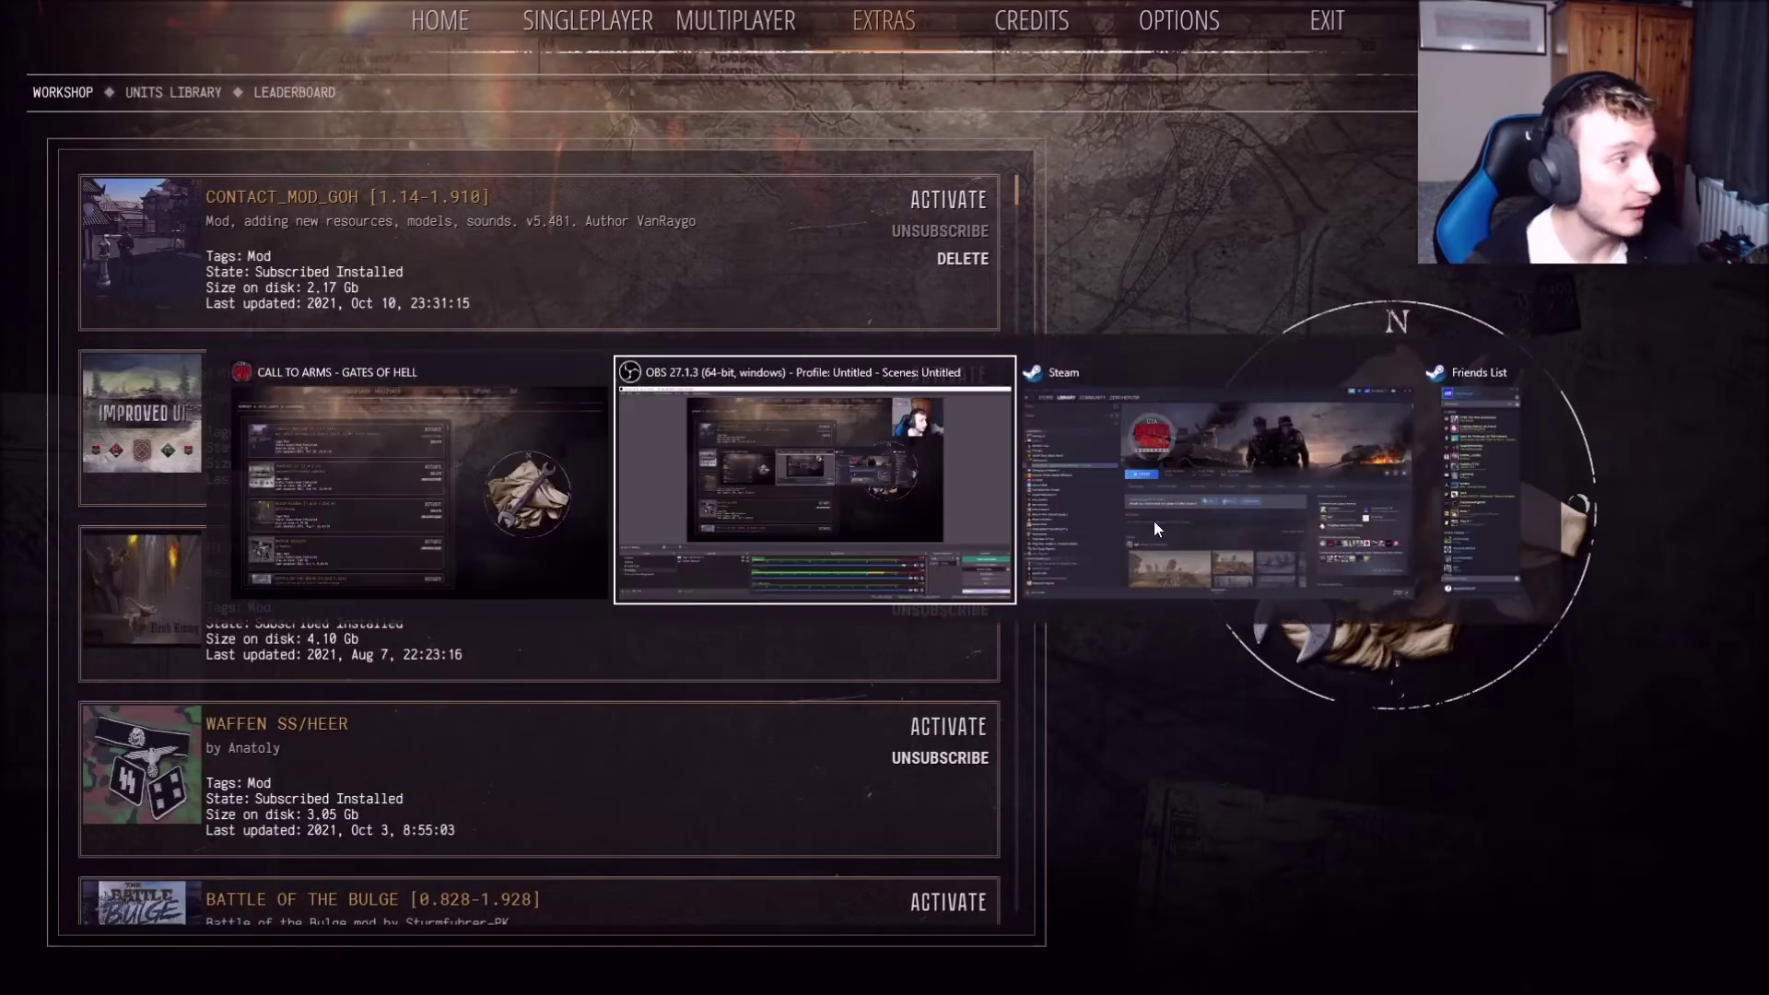
key("alt+Tab")
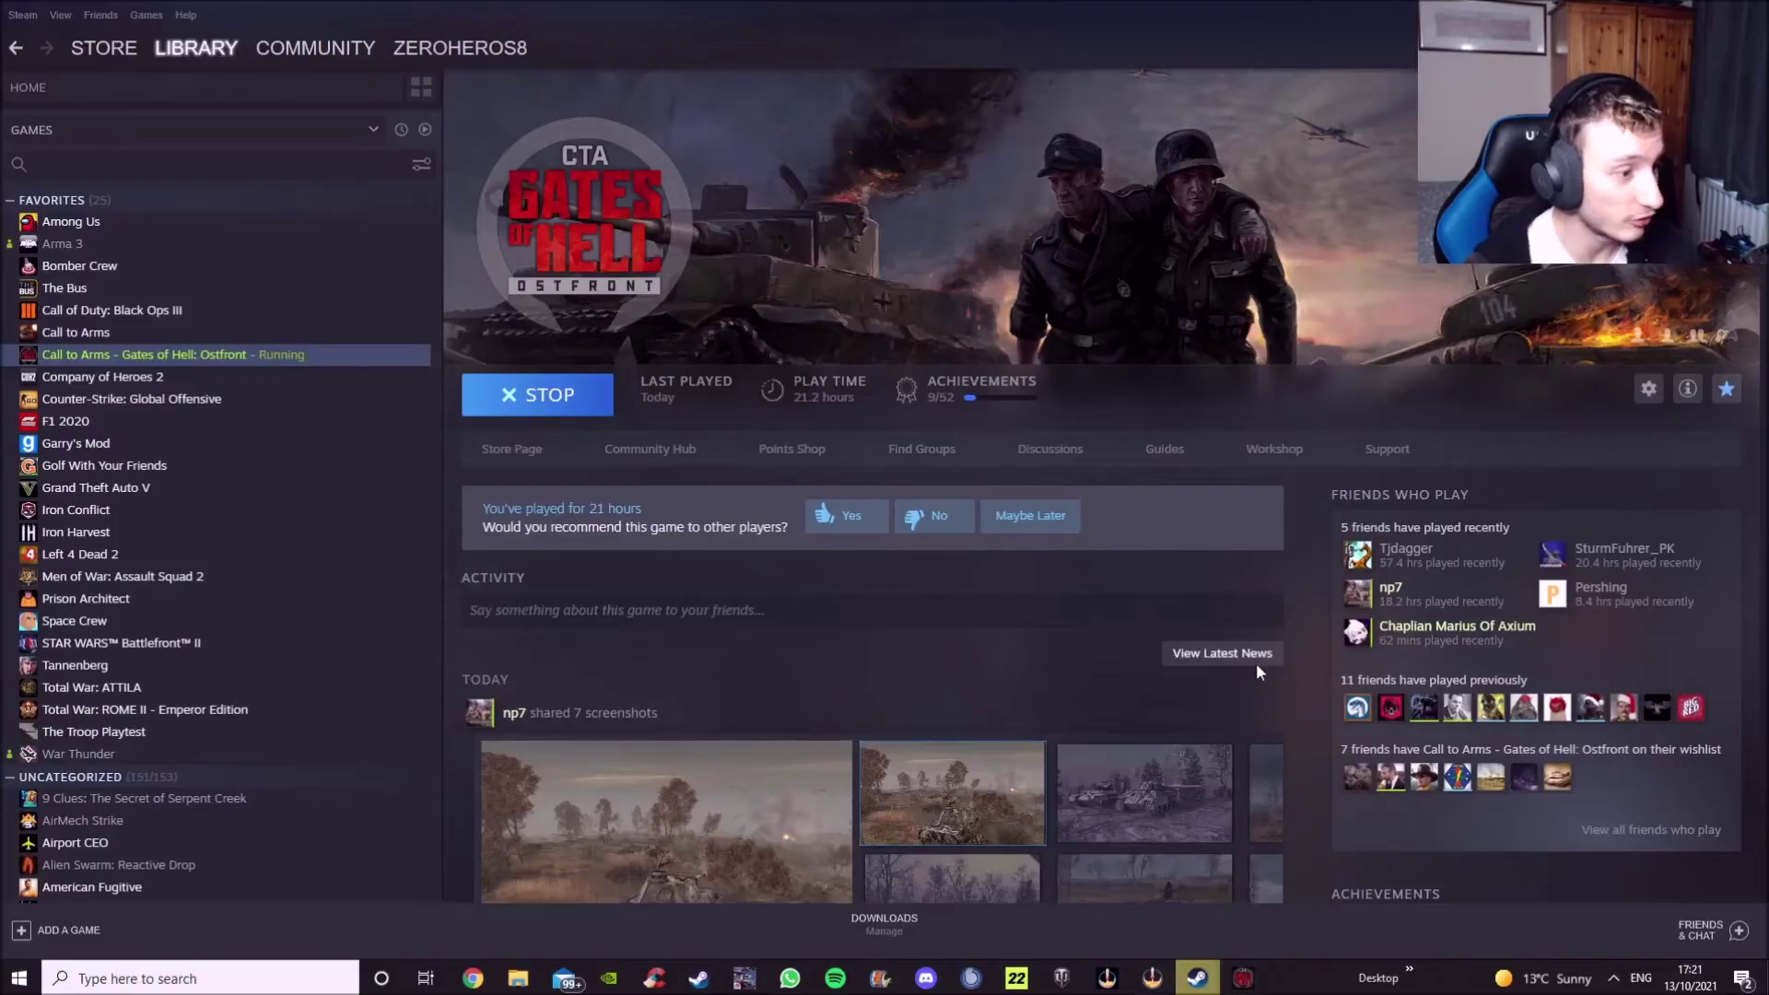
scroll(1516, 642, "down", 15)
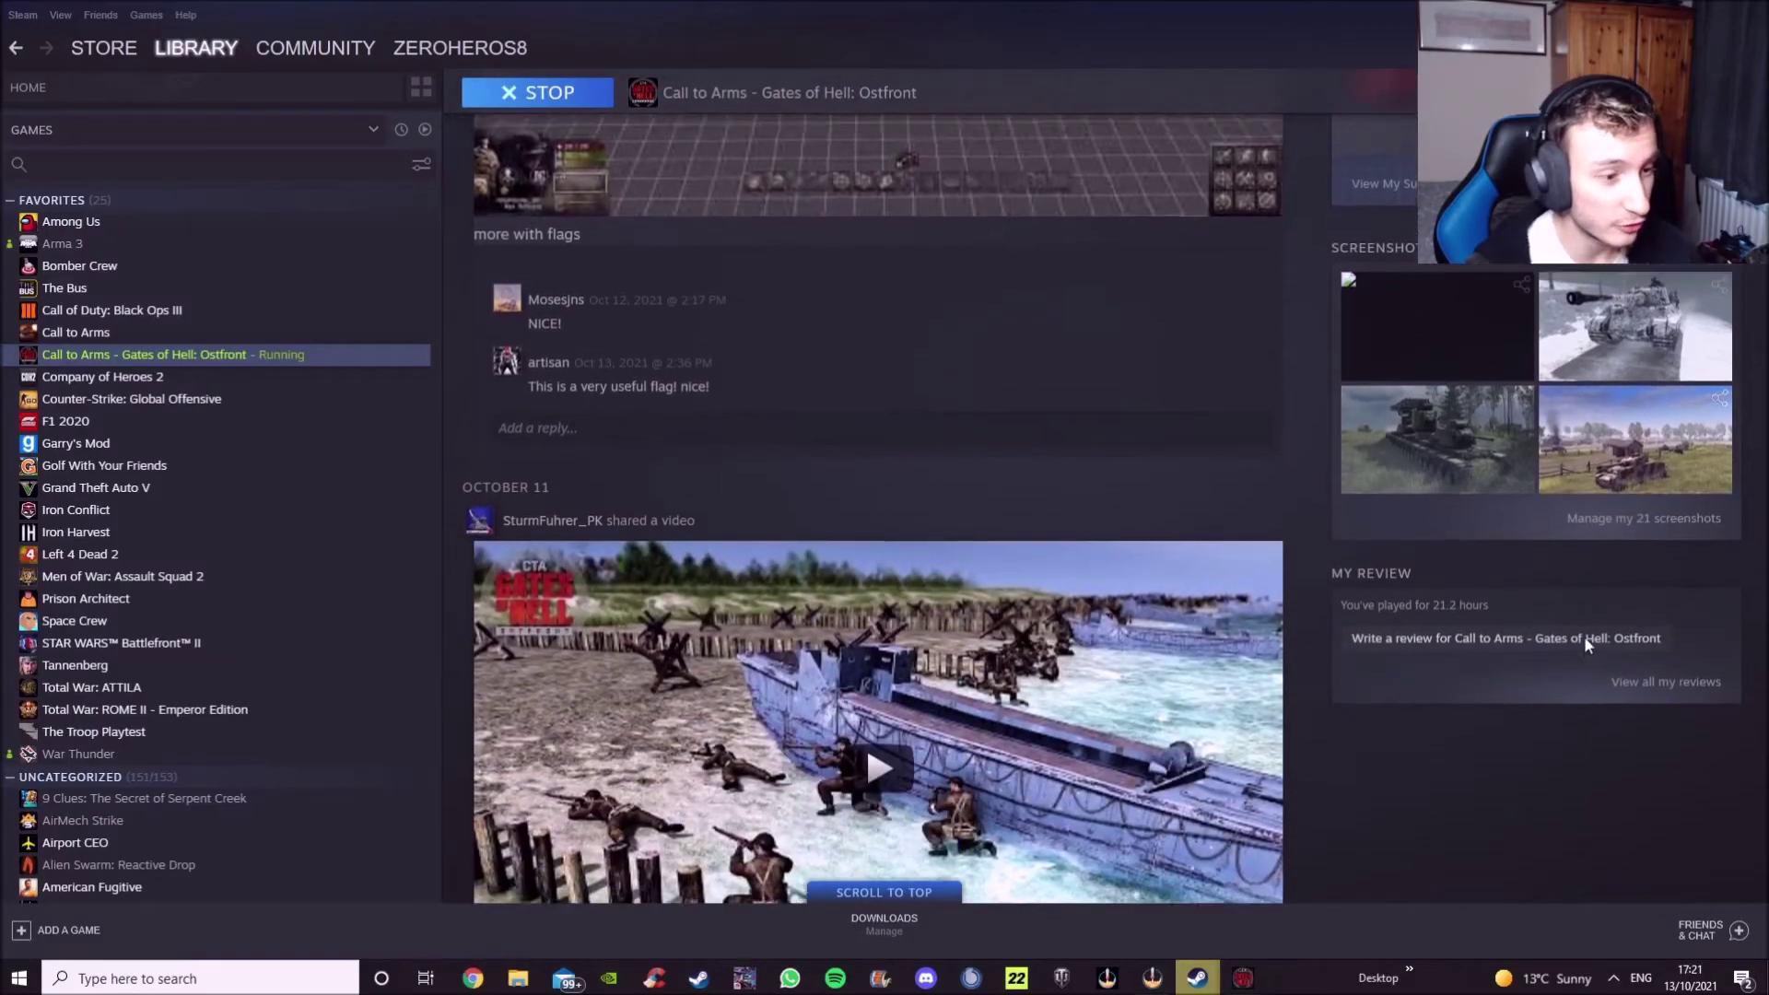
scroll(1583, 635, "up", 6)
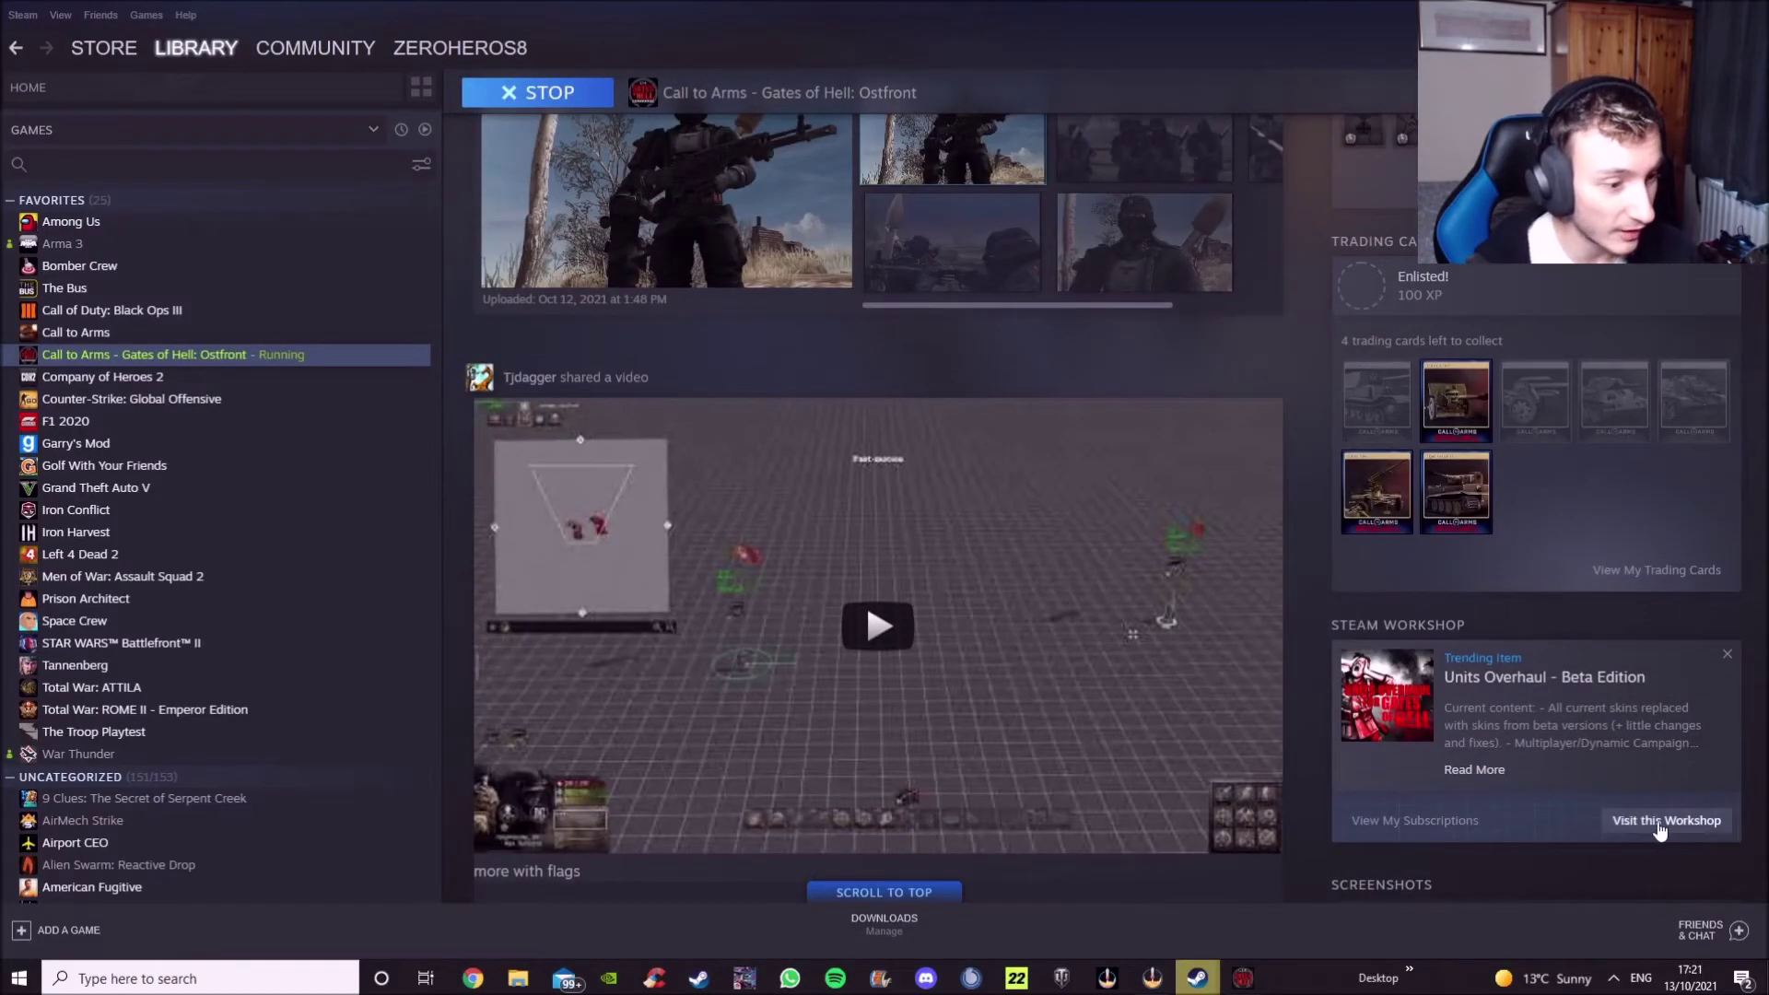
left_click(1381, 819)
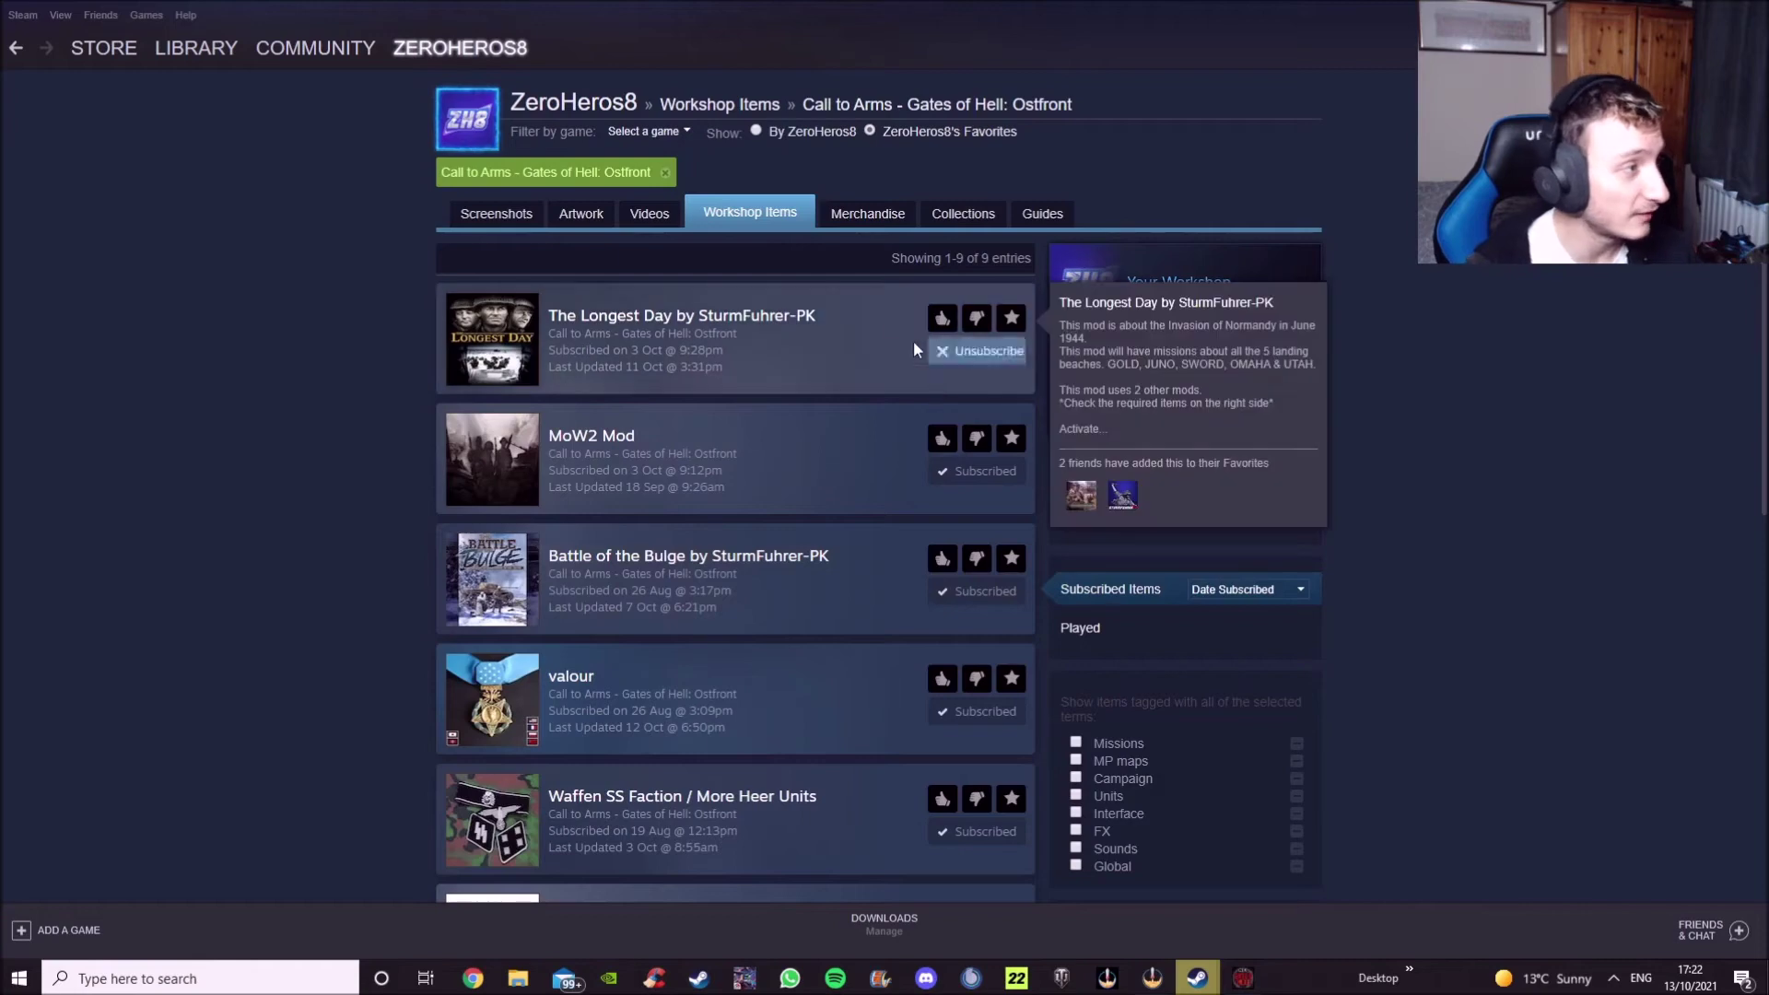
scroll(773, 698, "down", 8)
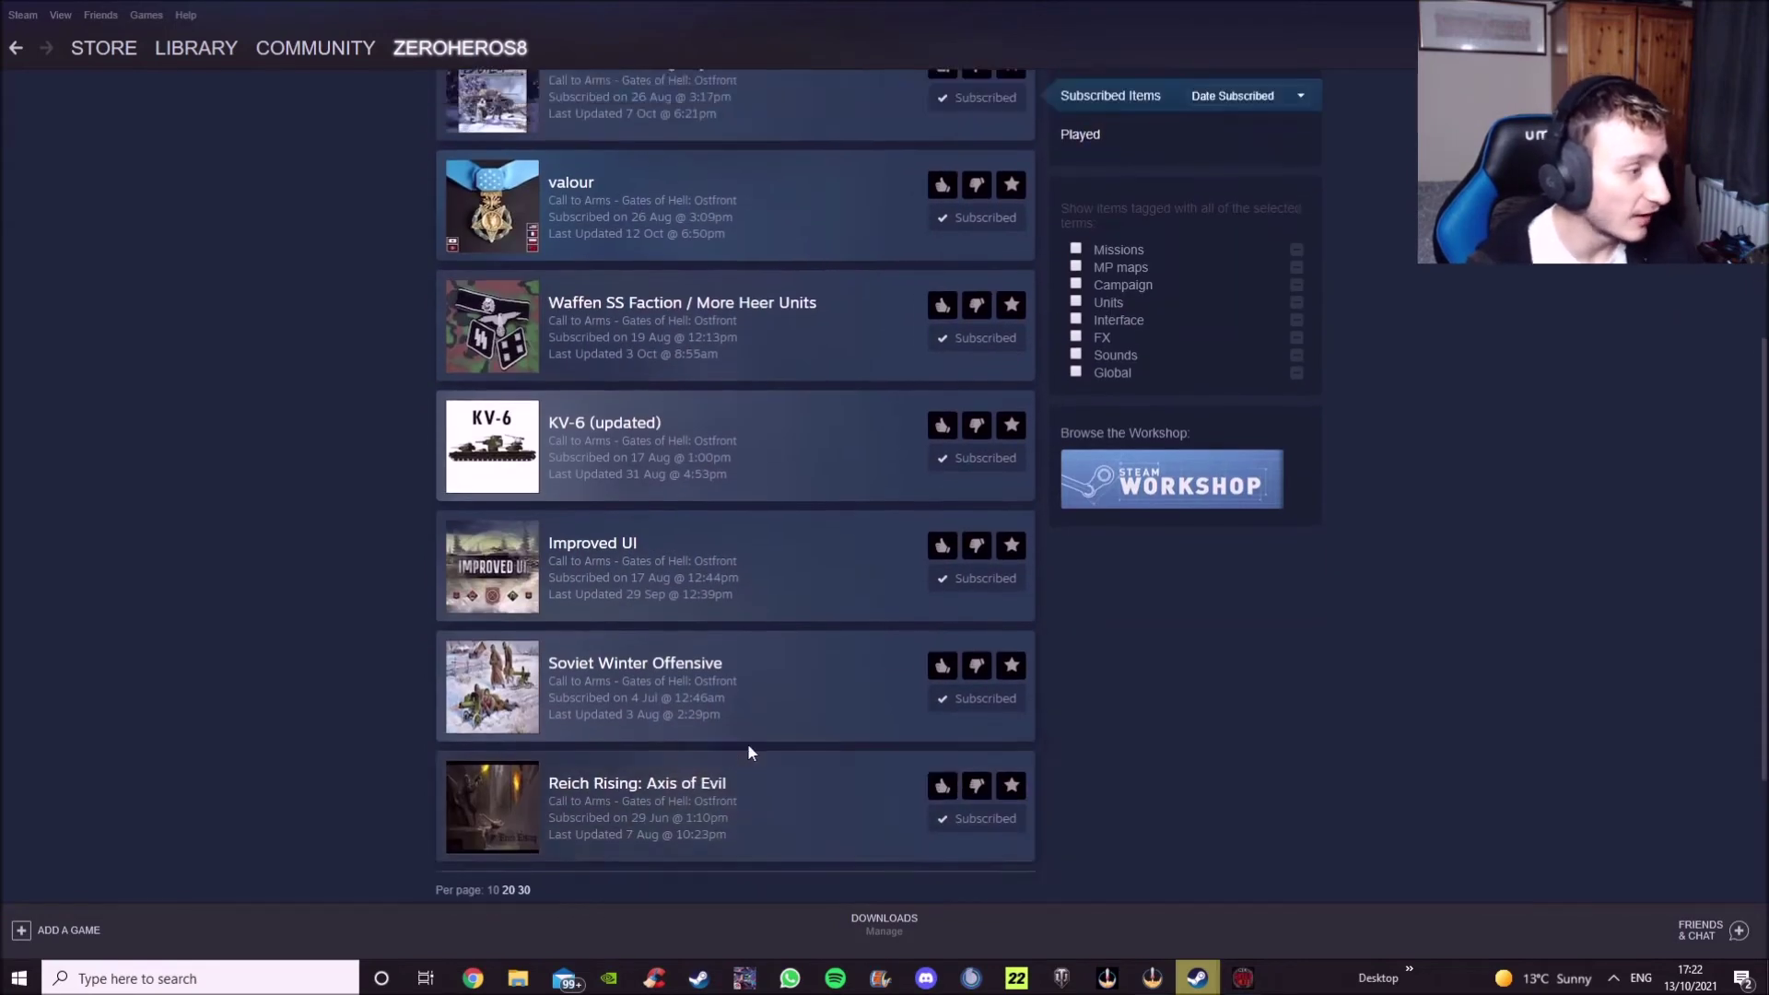
scroll(645, 599, "up", 3)
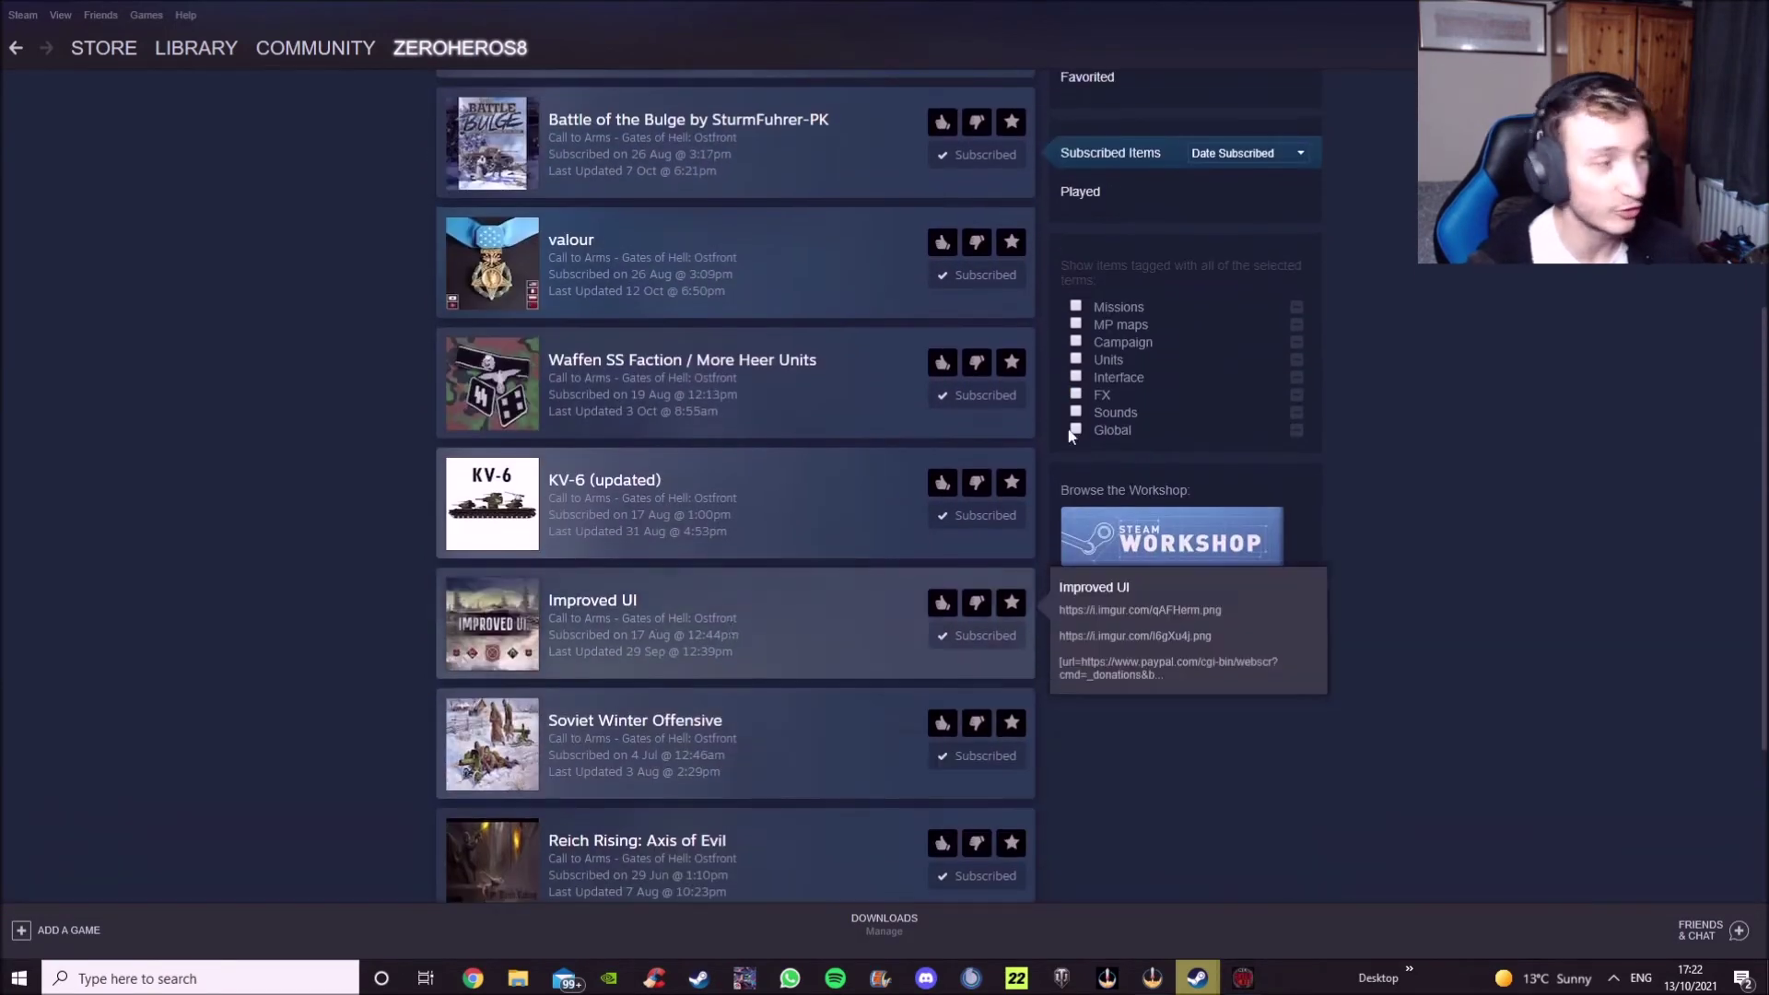
scroll(1039, 247, "up", 3)
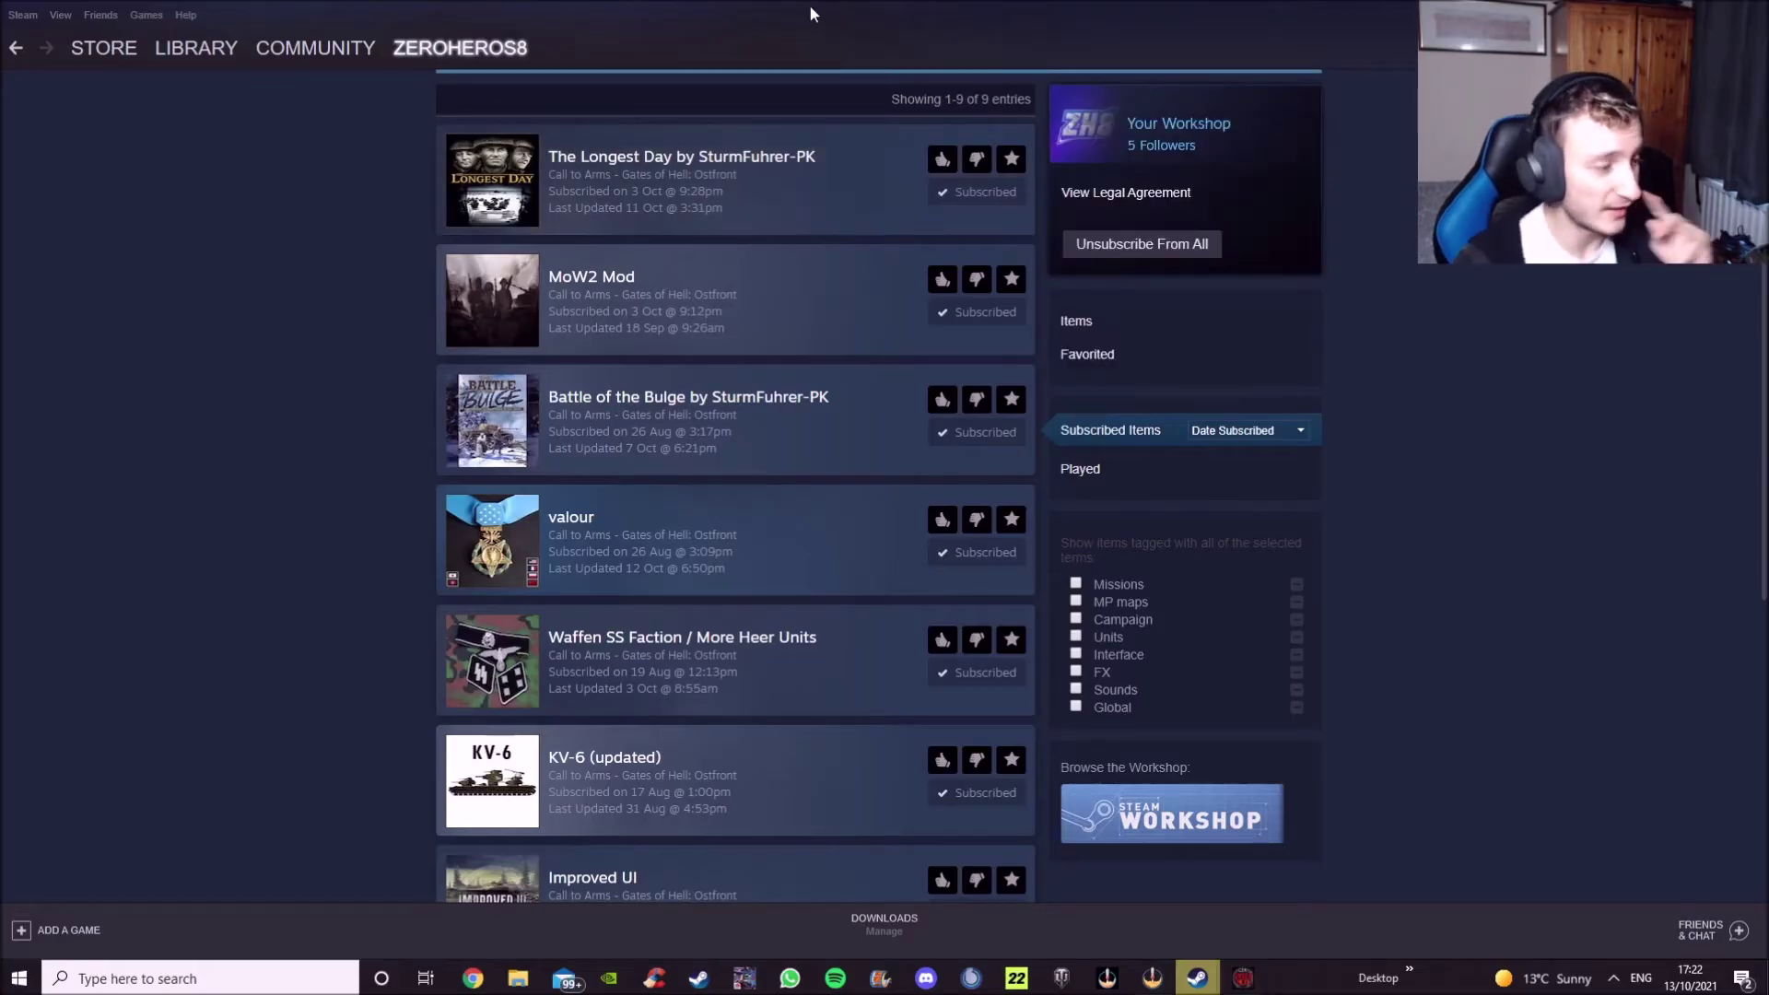
- Return to the game's library page and open its trending Workshop item, Units Overhaul - Beta Edition
left_click(214, 48)
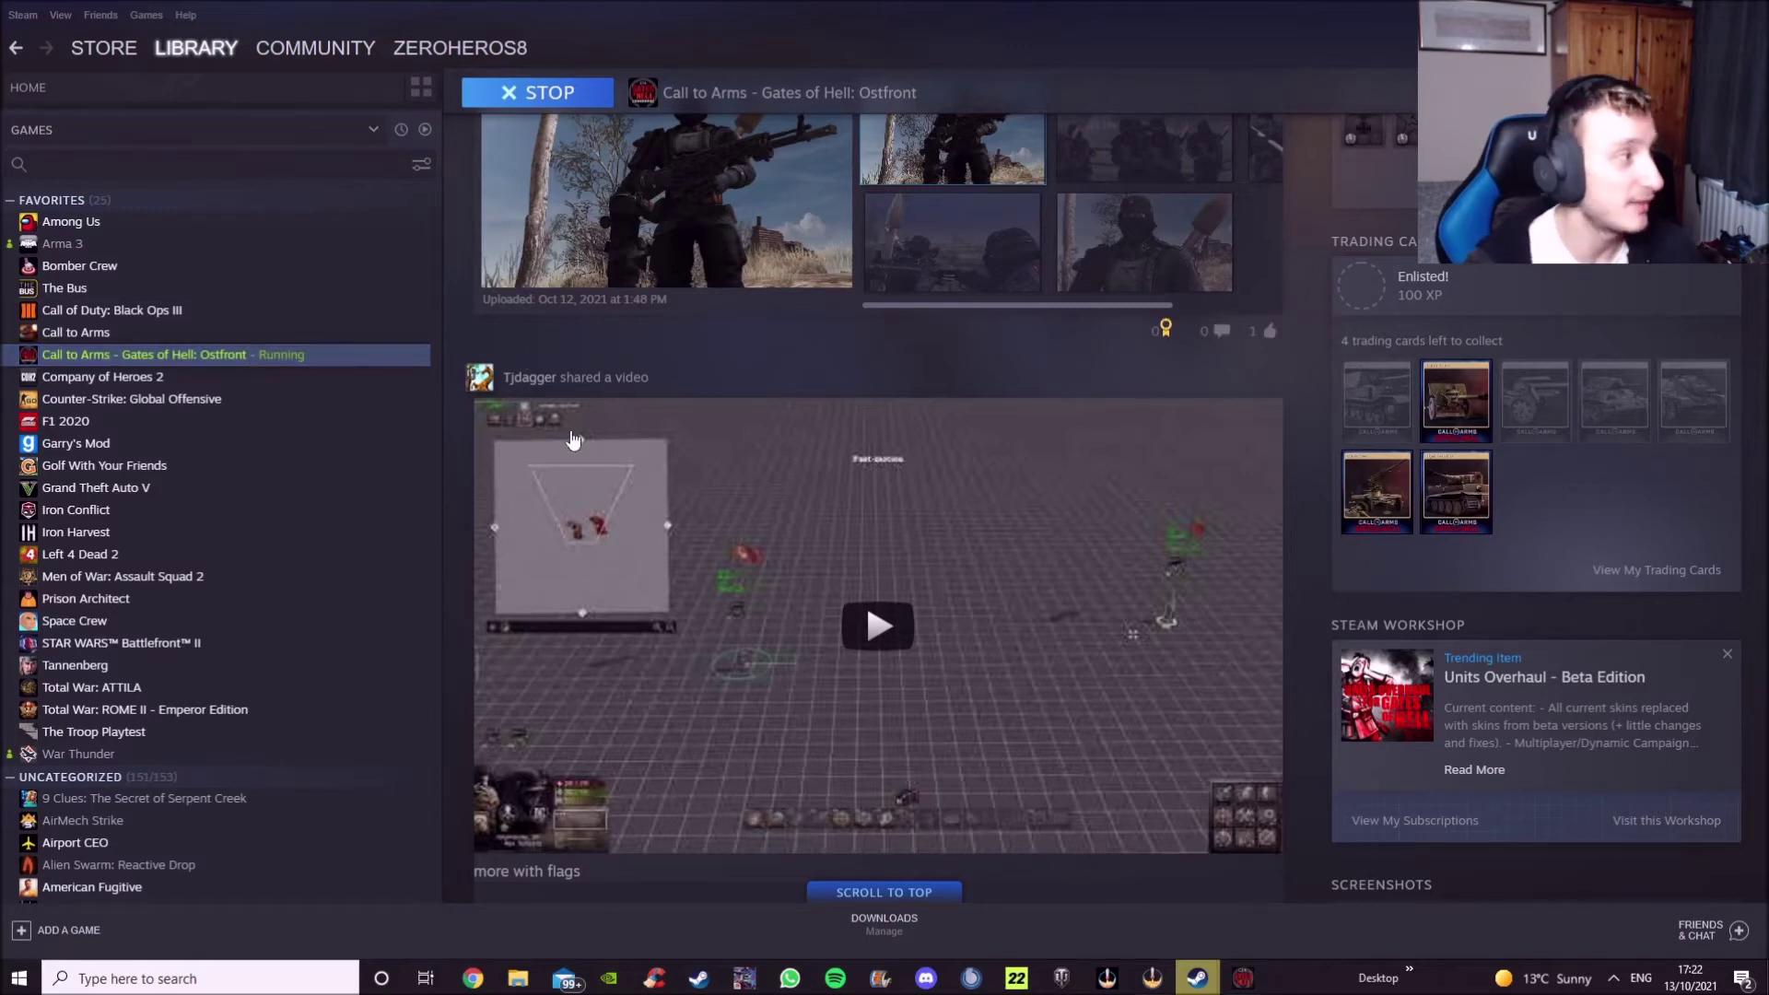
scroll(691, 396, "up", 4)
scroll(686, 394, "up", 6)
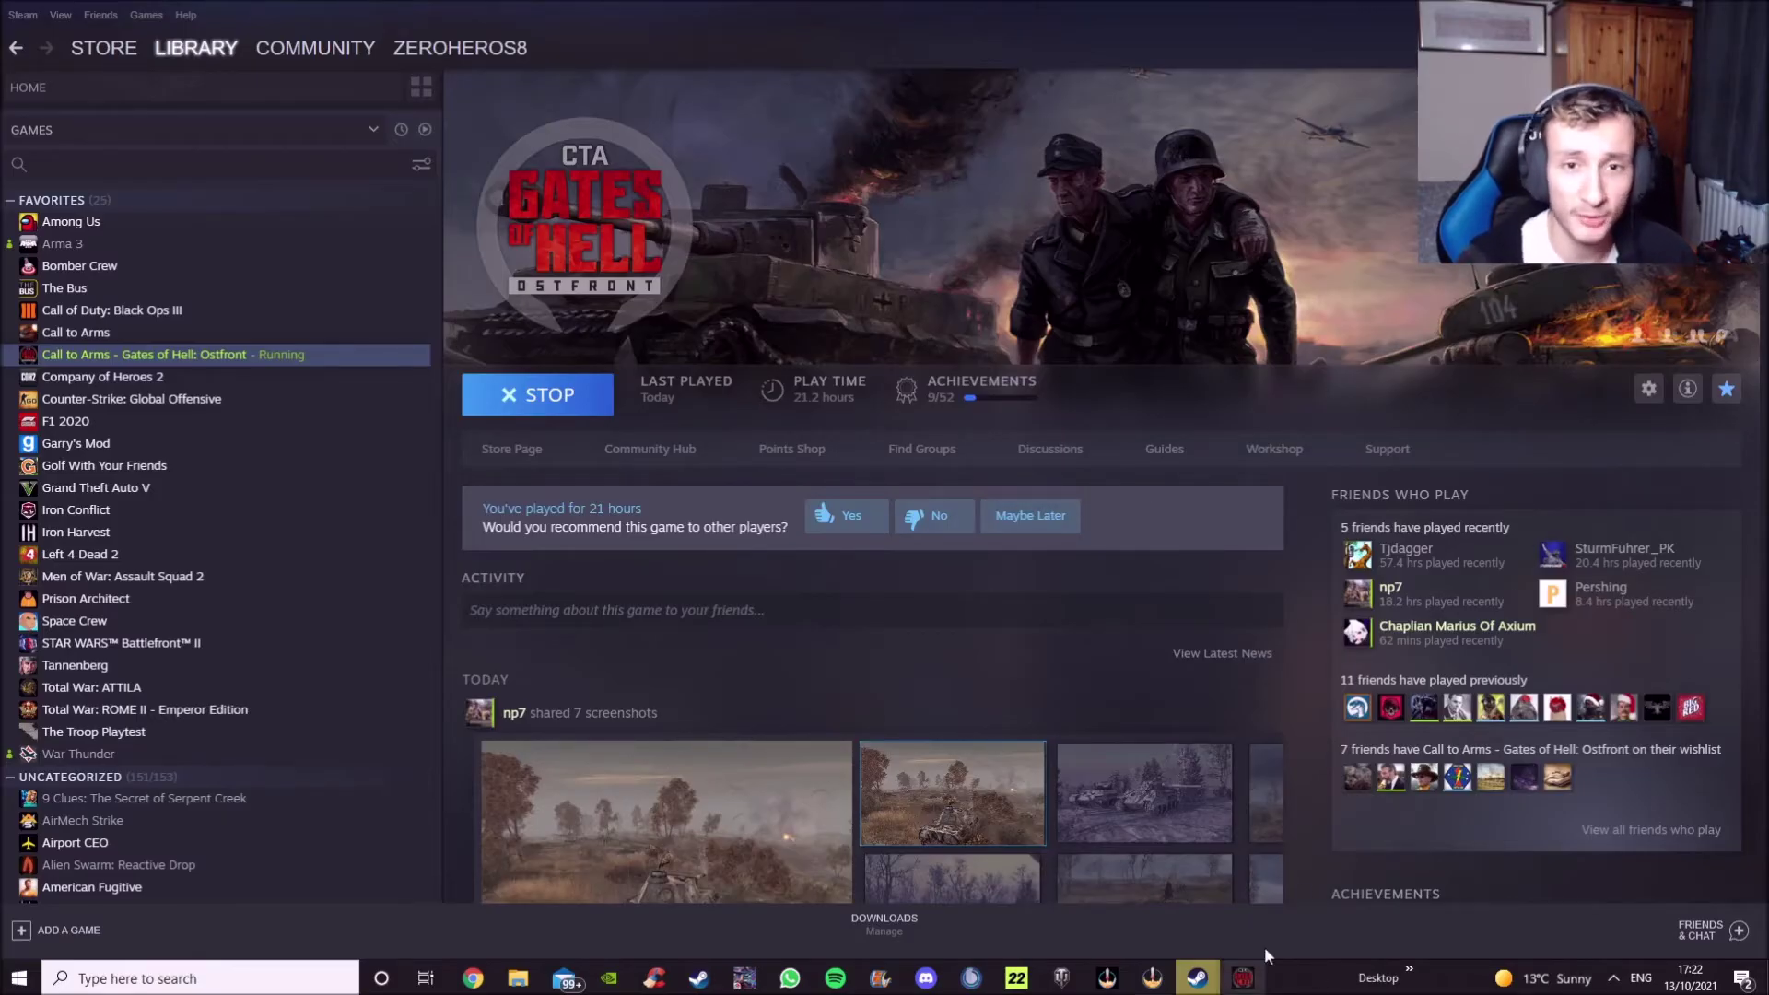
scroll(1269, 869, "down", 2)
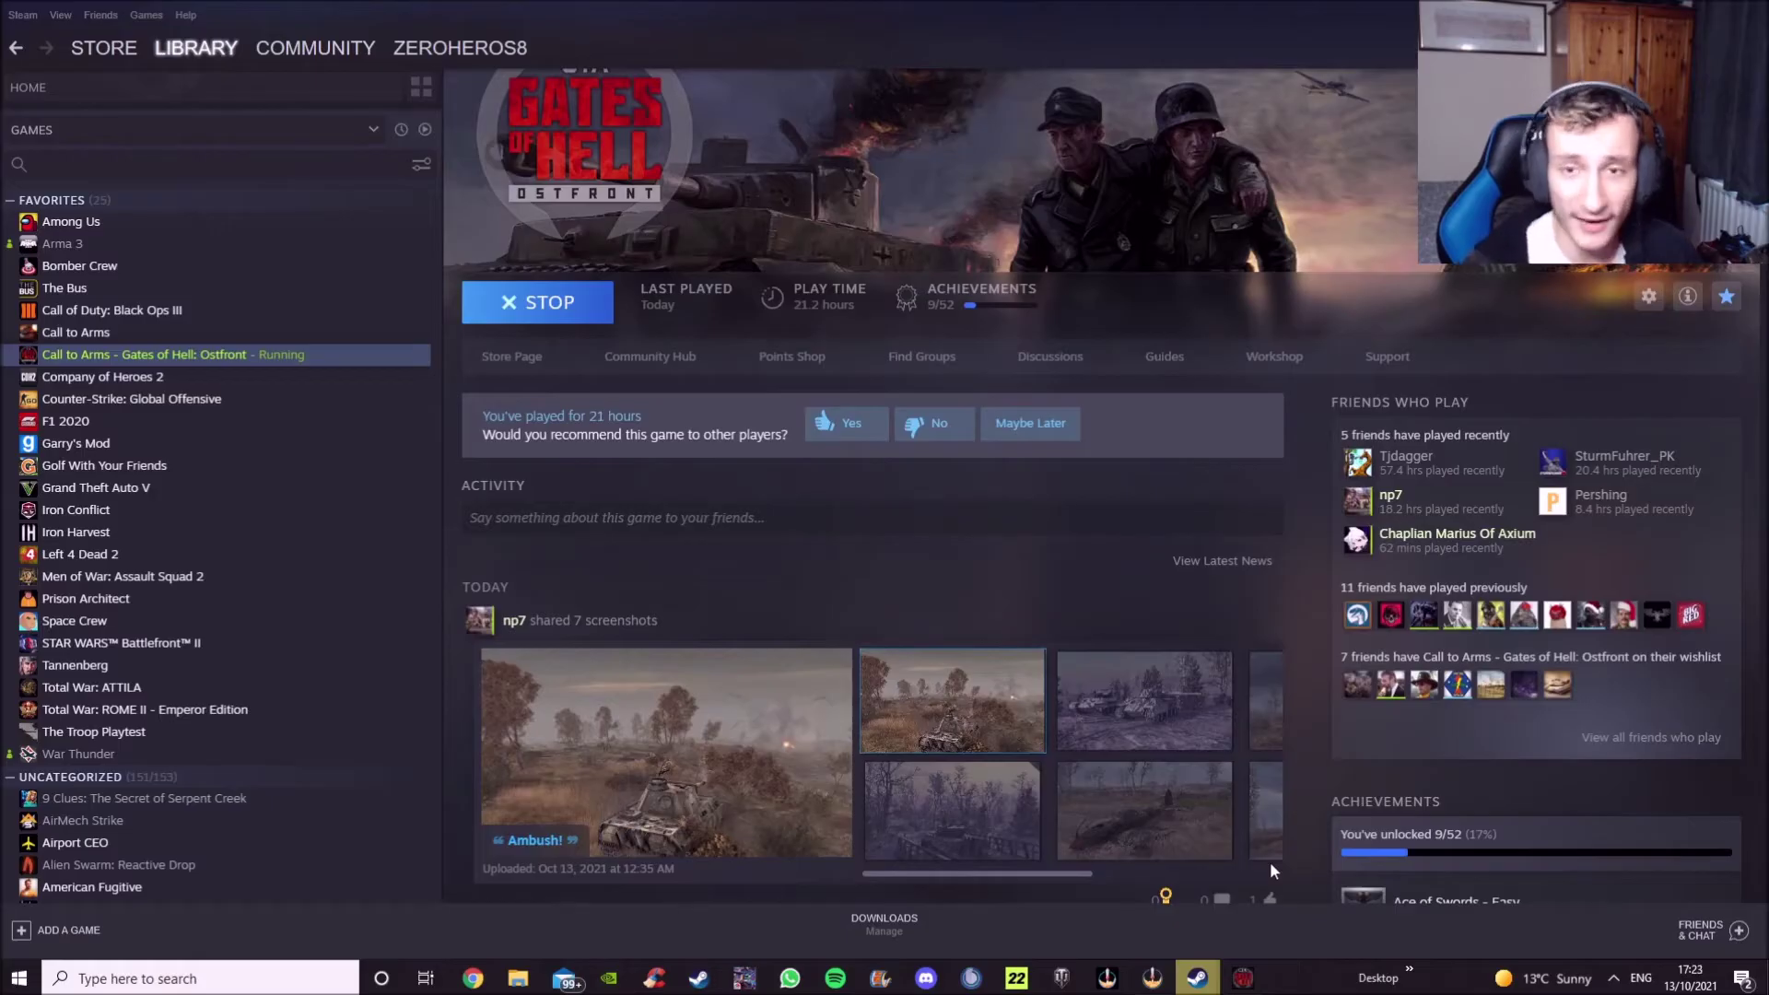
scroll(1448, 783, "down", 10)
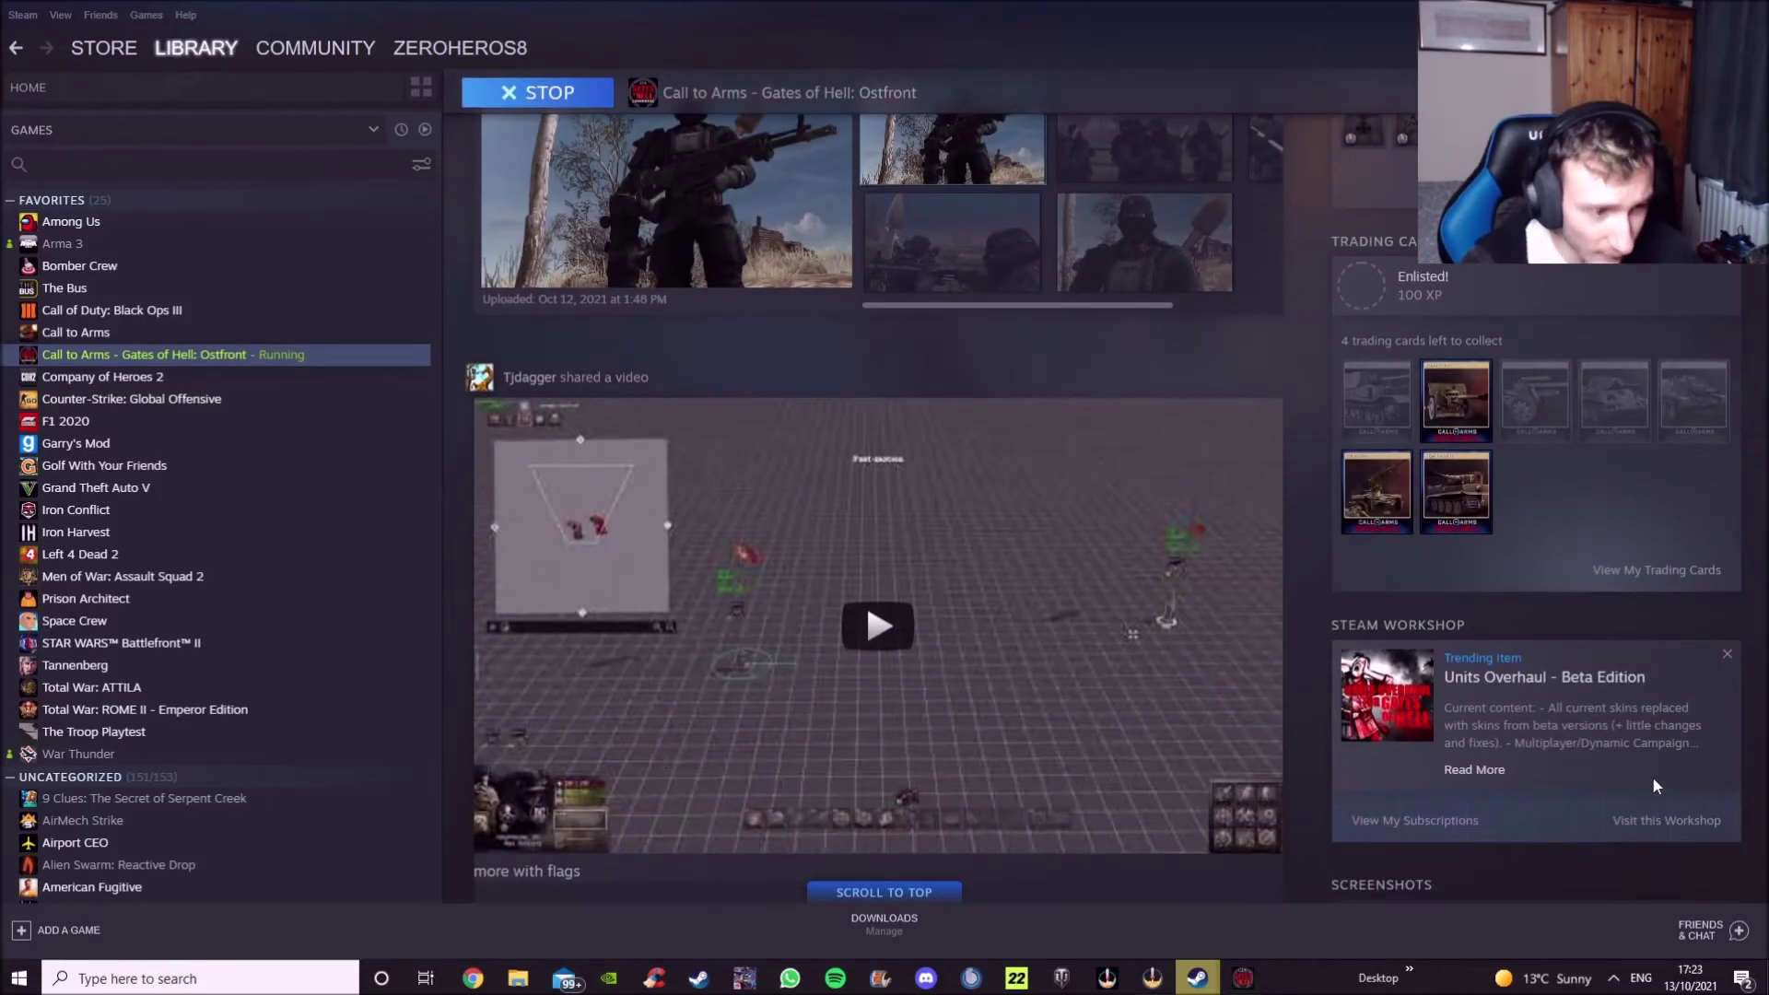
left_click(1488, 680)
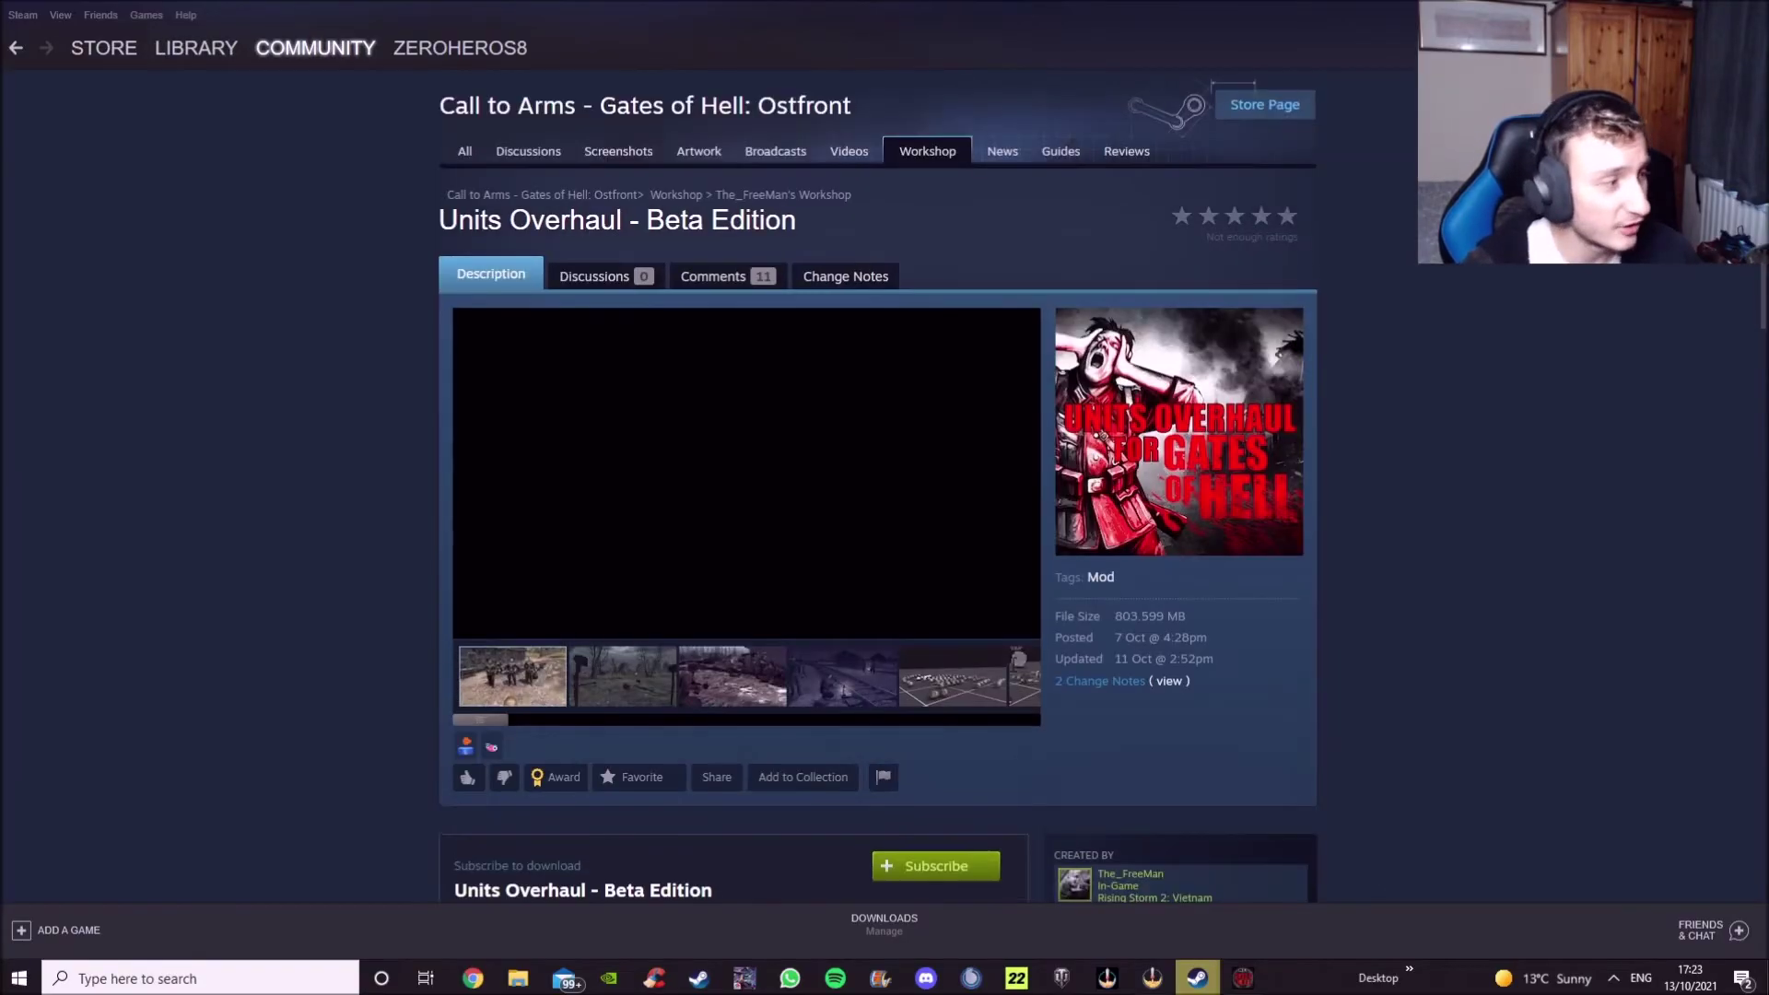
- Examine the Units Overhaul - Beta Edition page, including its screenshots, subscription option, description and compatibility note
scroll(864, 540, "down", 5)
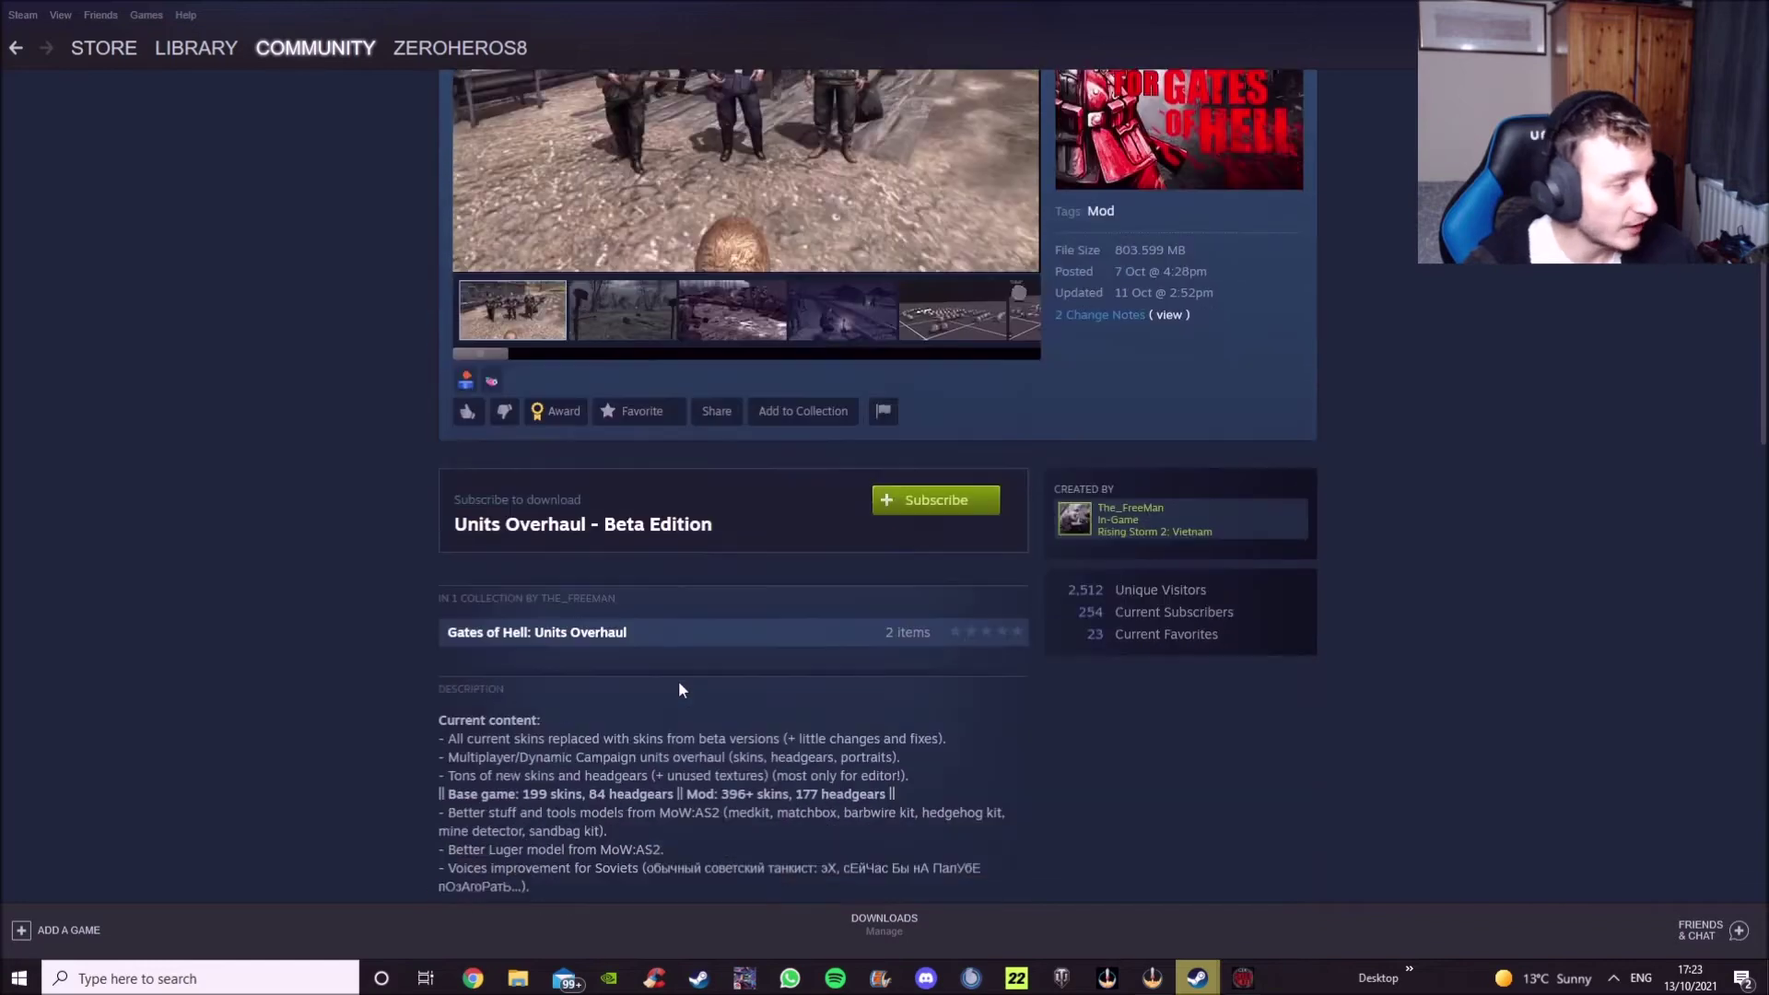
scroll(770, 716, "down", 3)
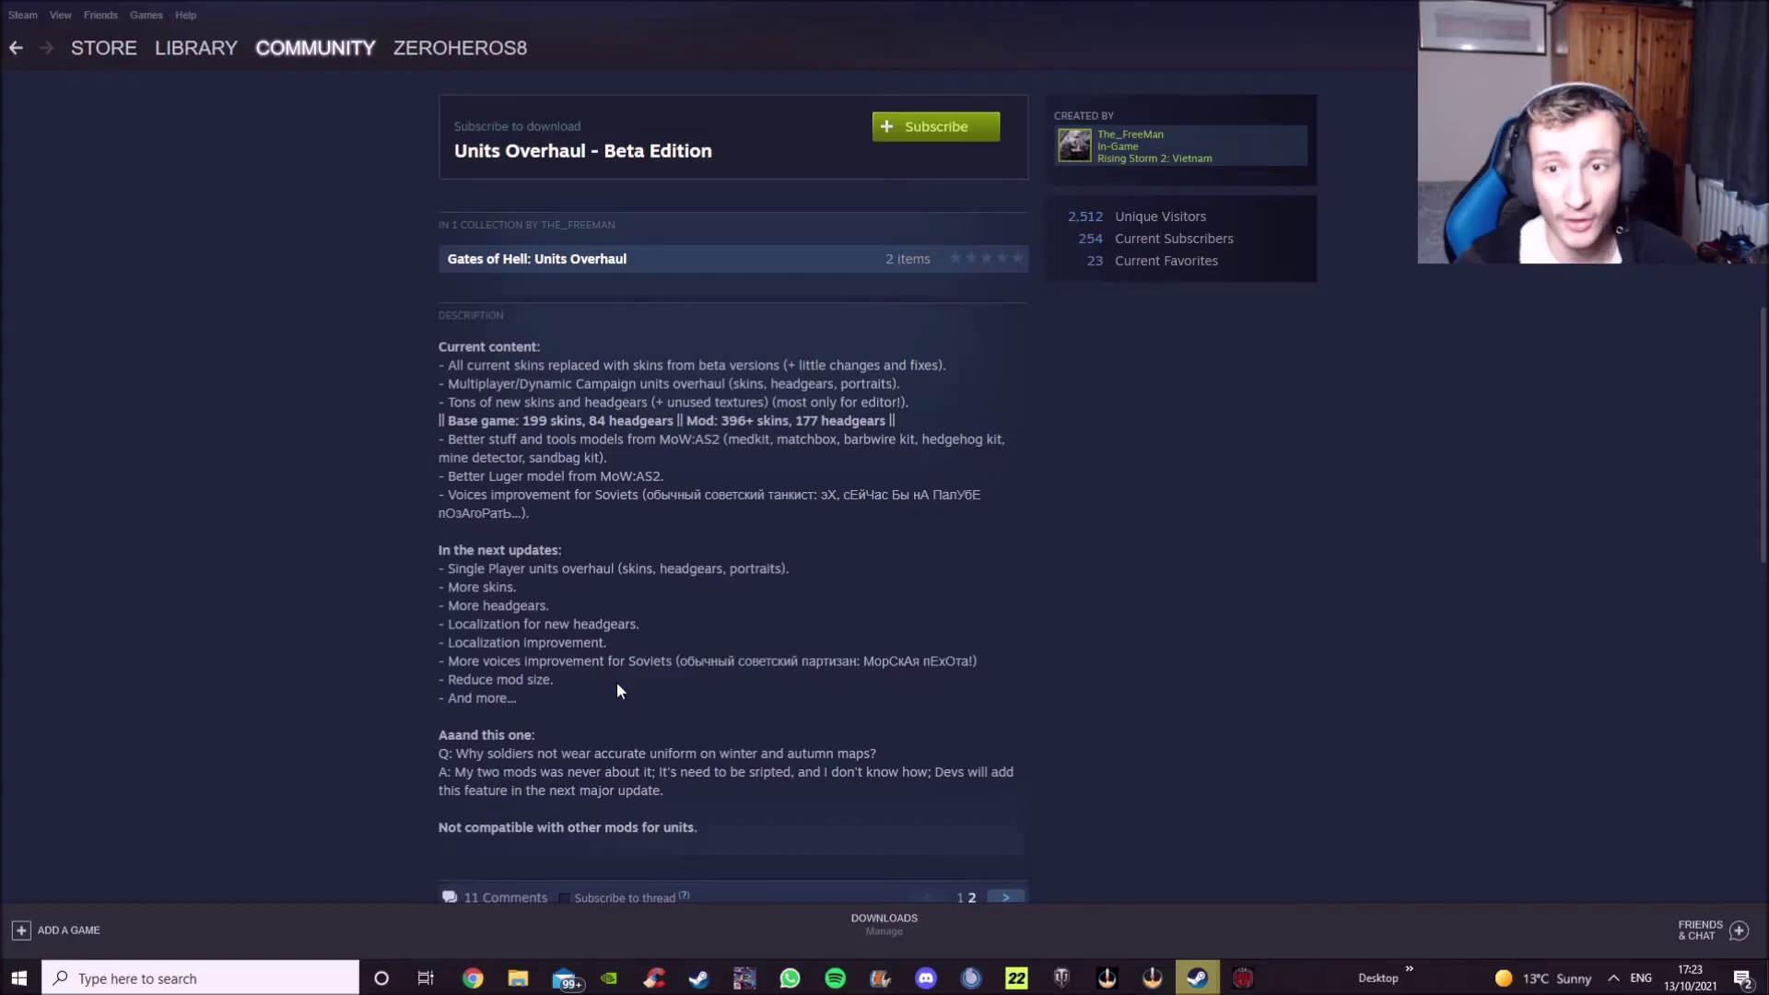
scroll(616, 681, "up", 4)
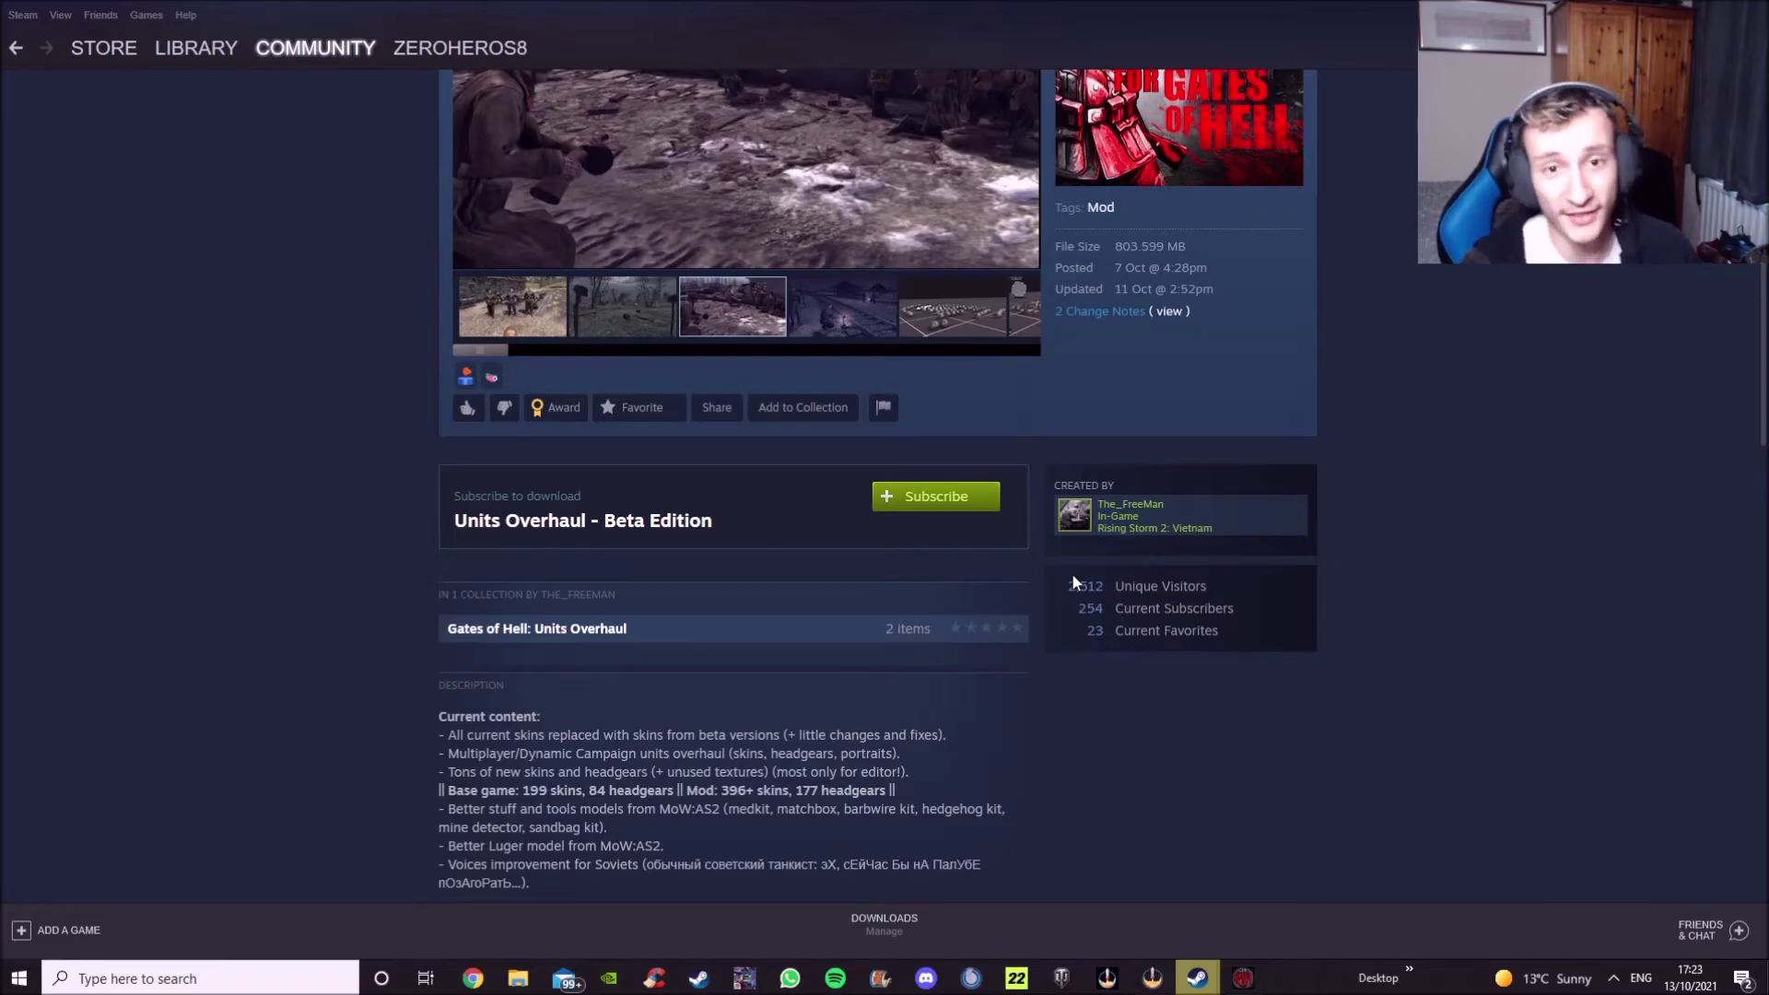
scroll(1015, 508, "up", 3)
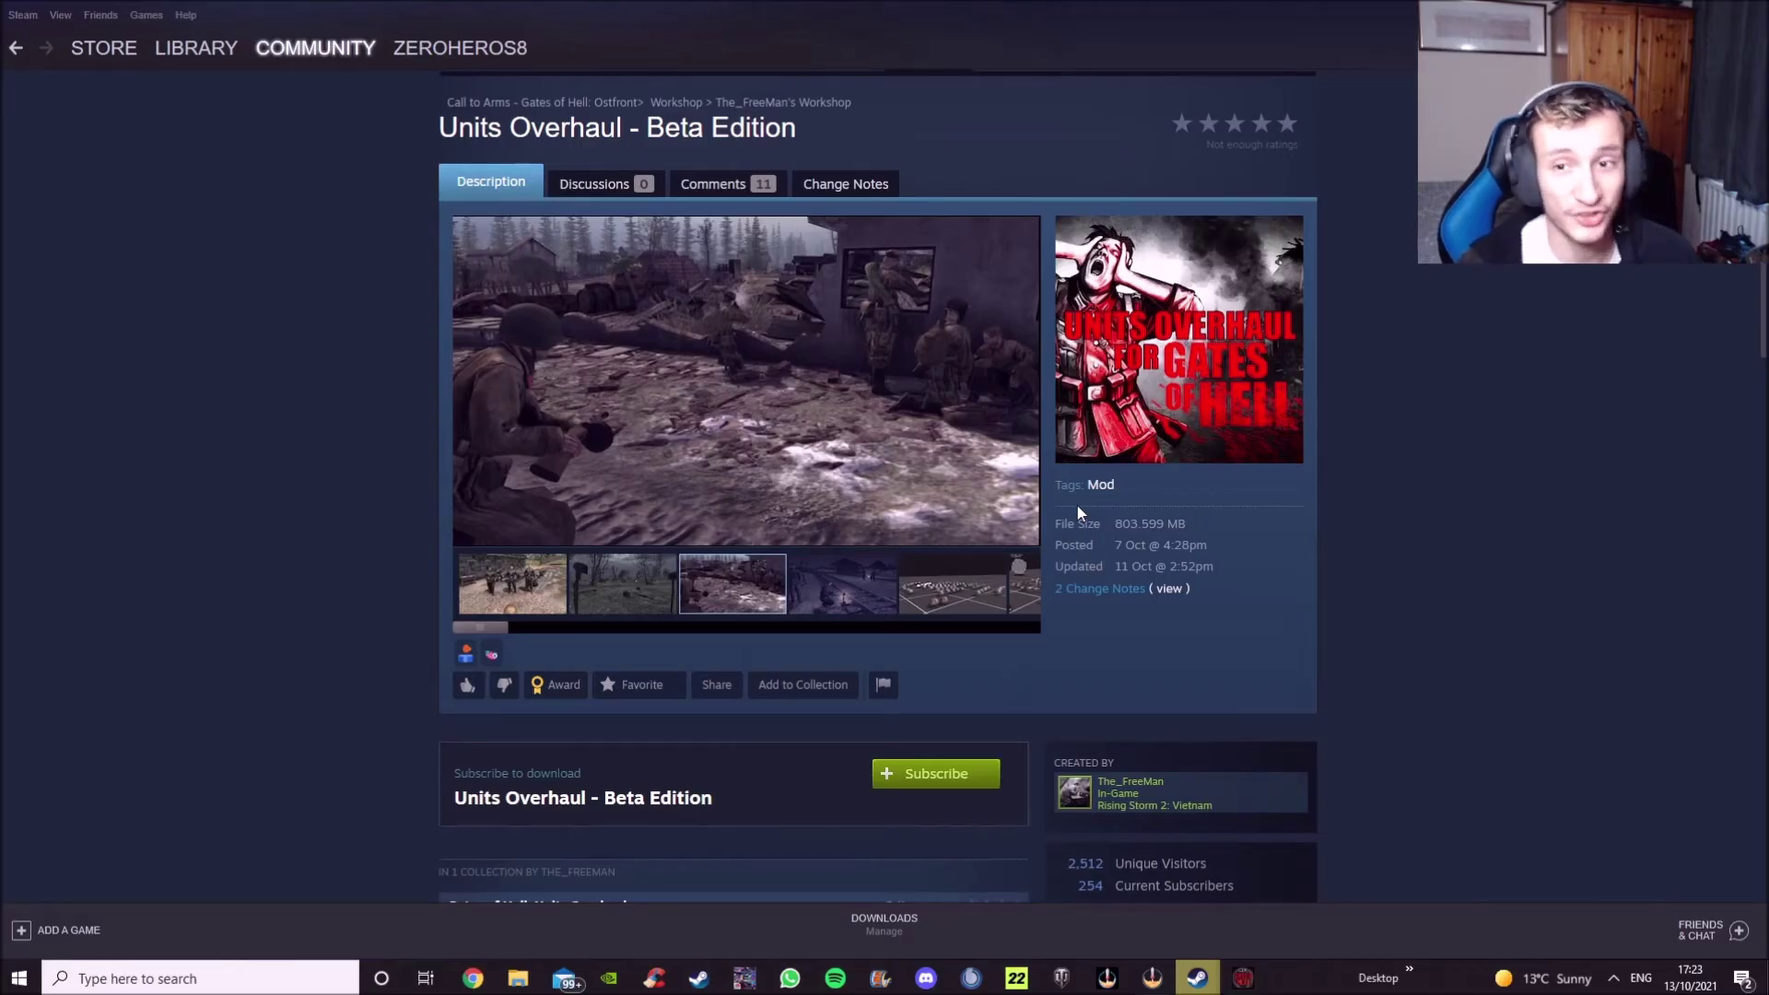
scroll(1143, 516, "down", 2)
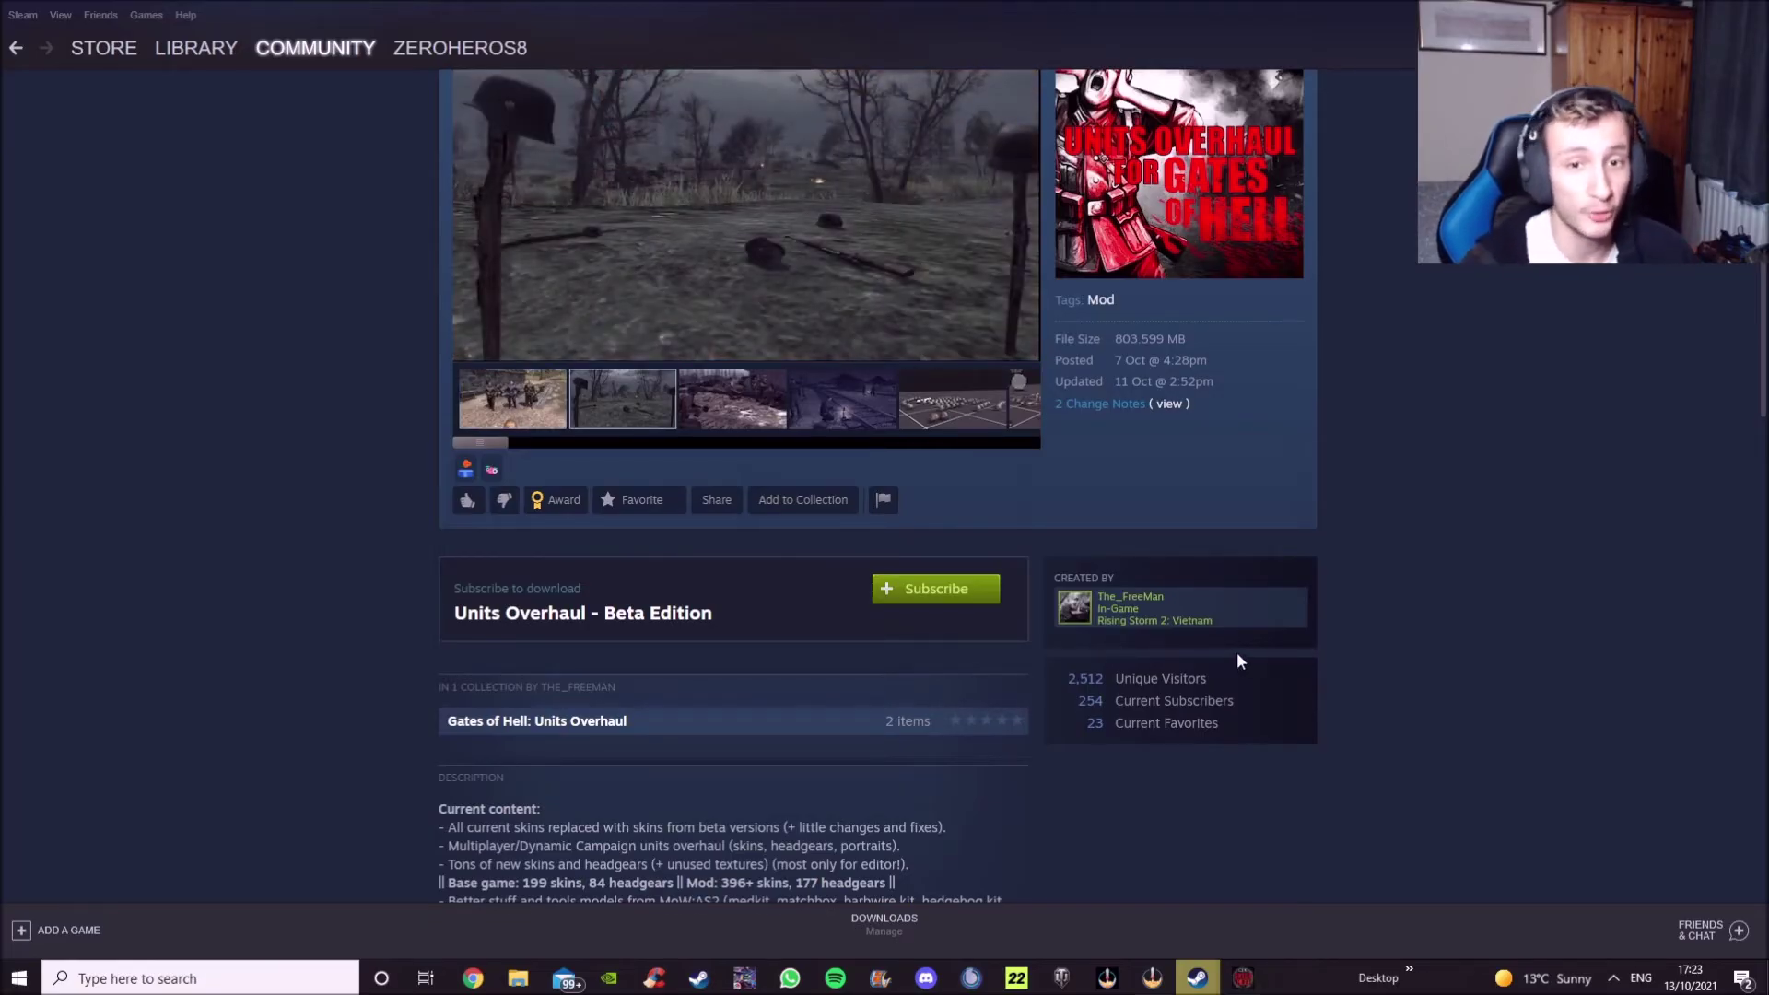
scroll(1025, 608, "up", 3)
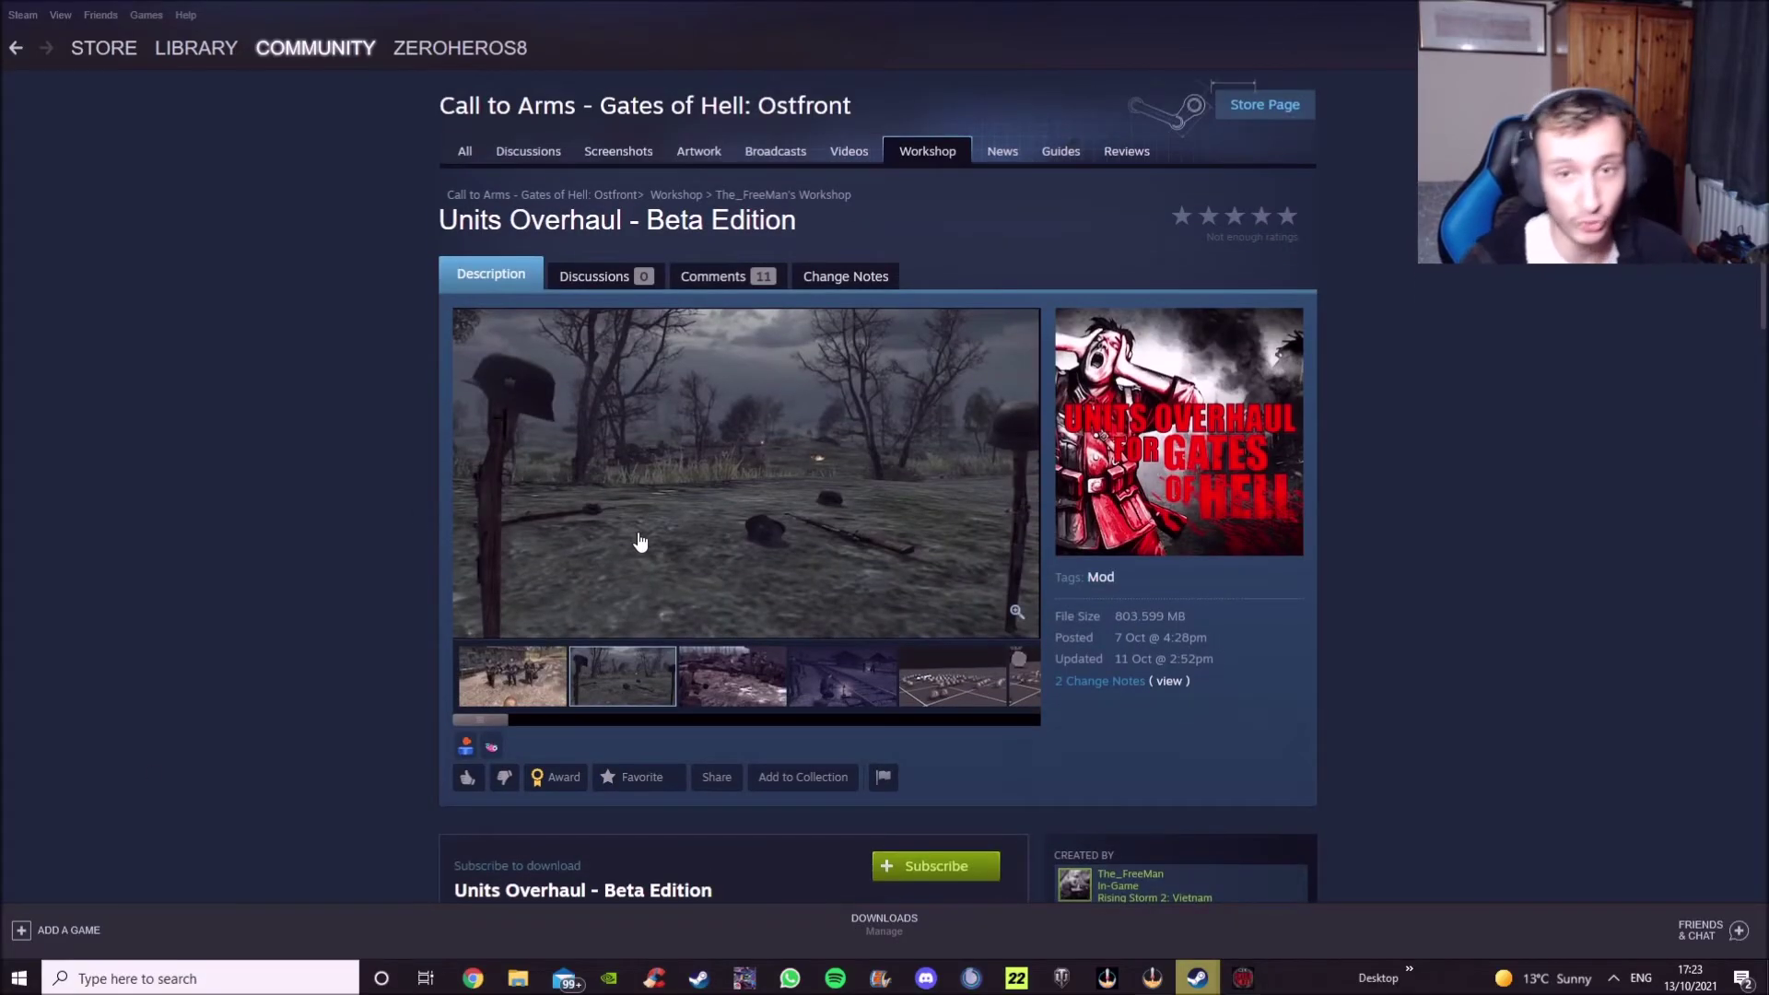
scroll(717, 588, "down", 2)
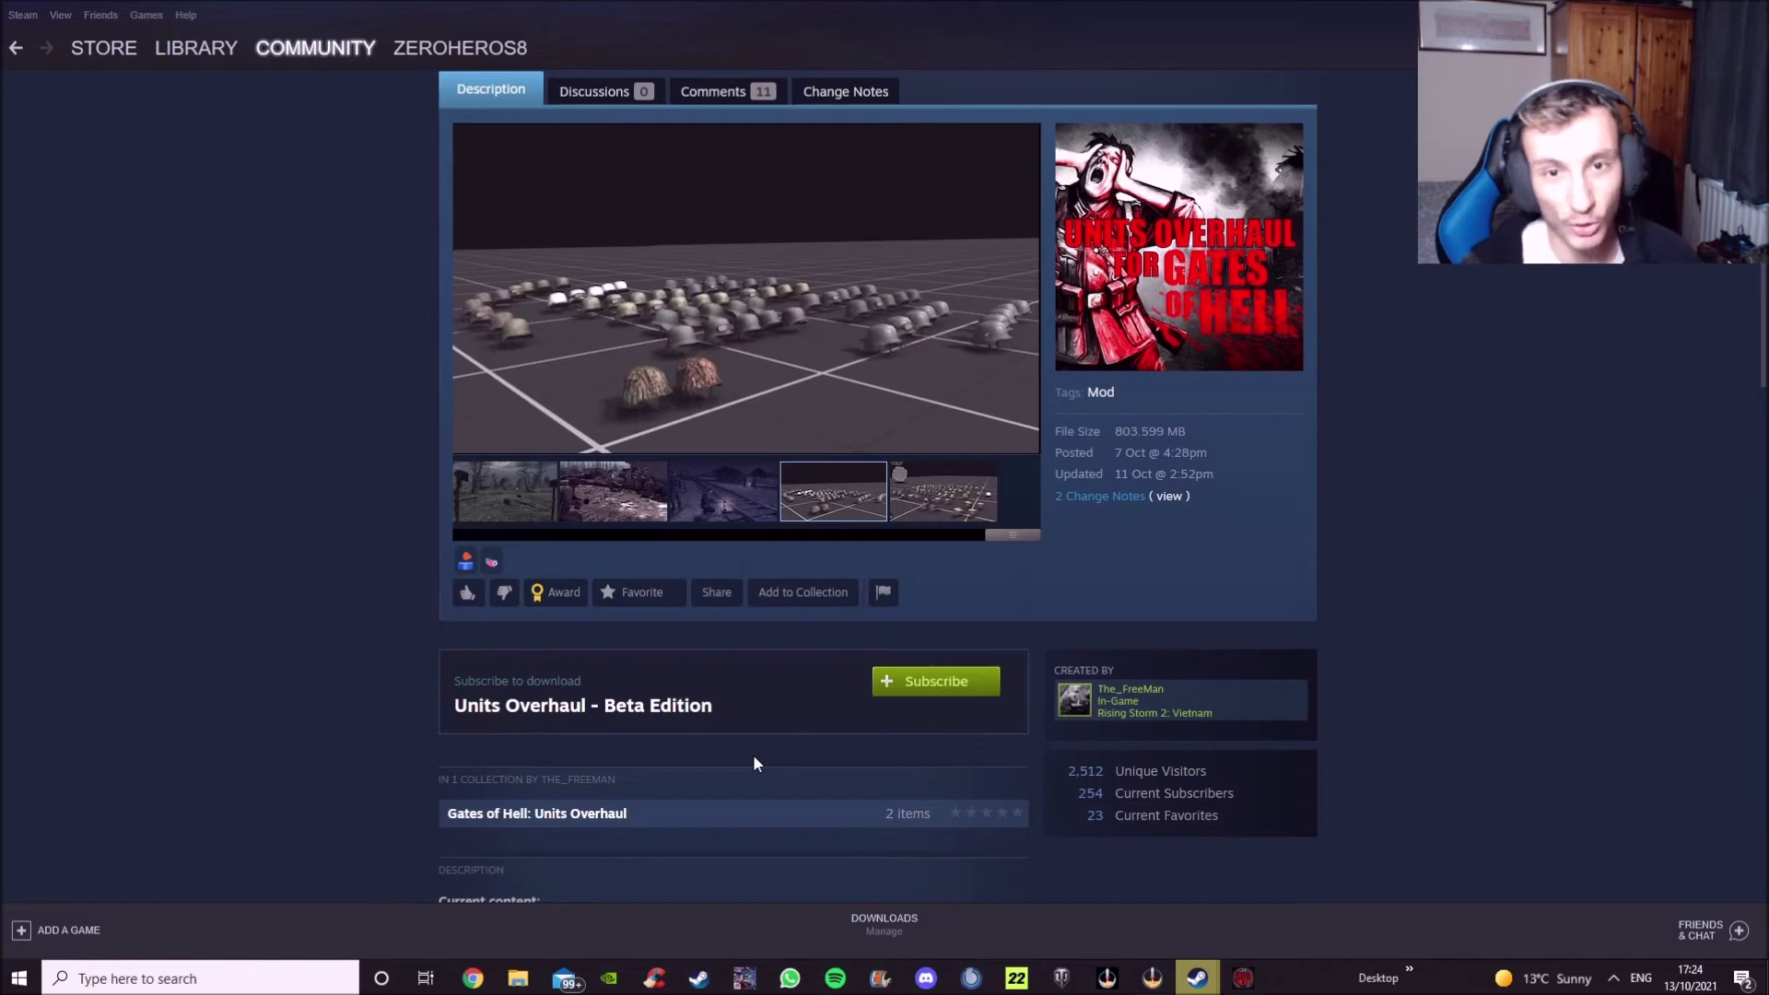
scroll(1045, 621, "down", 4)
scroll(967, 415, "up", 2)
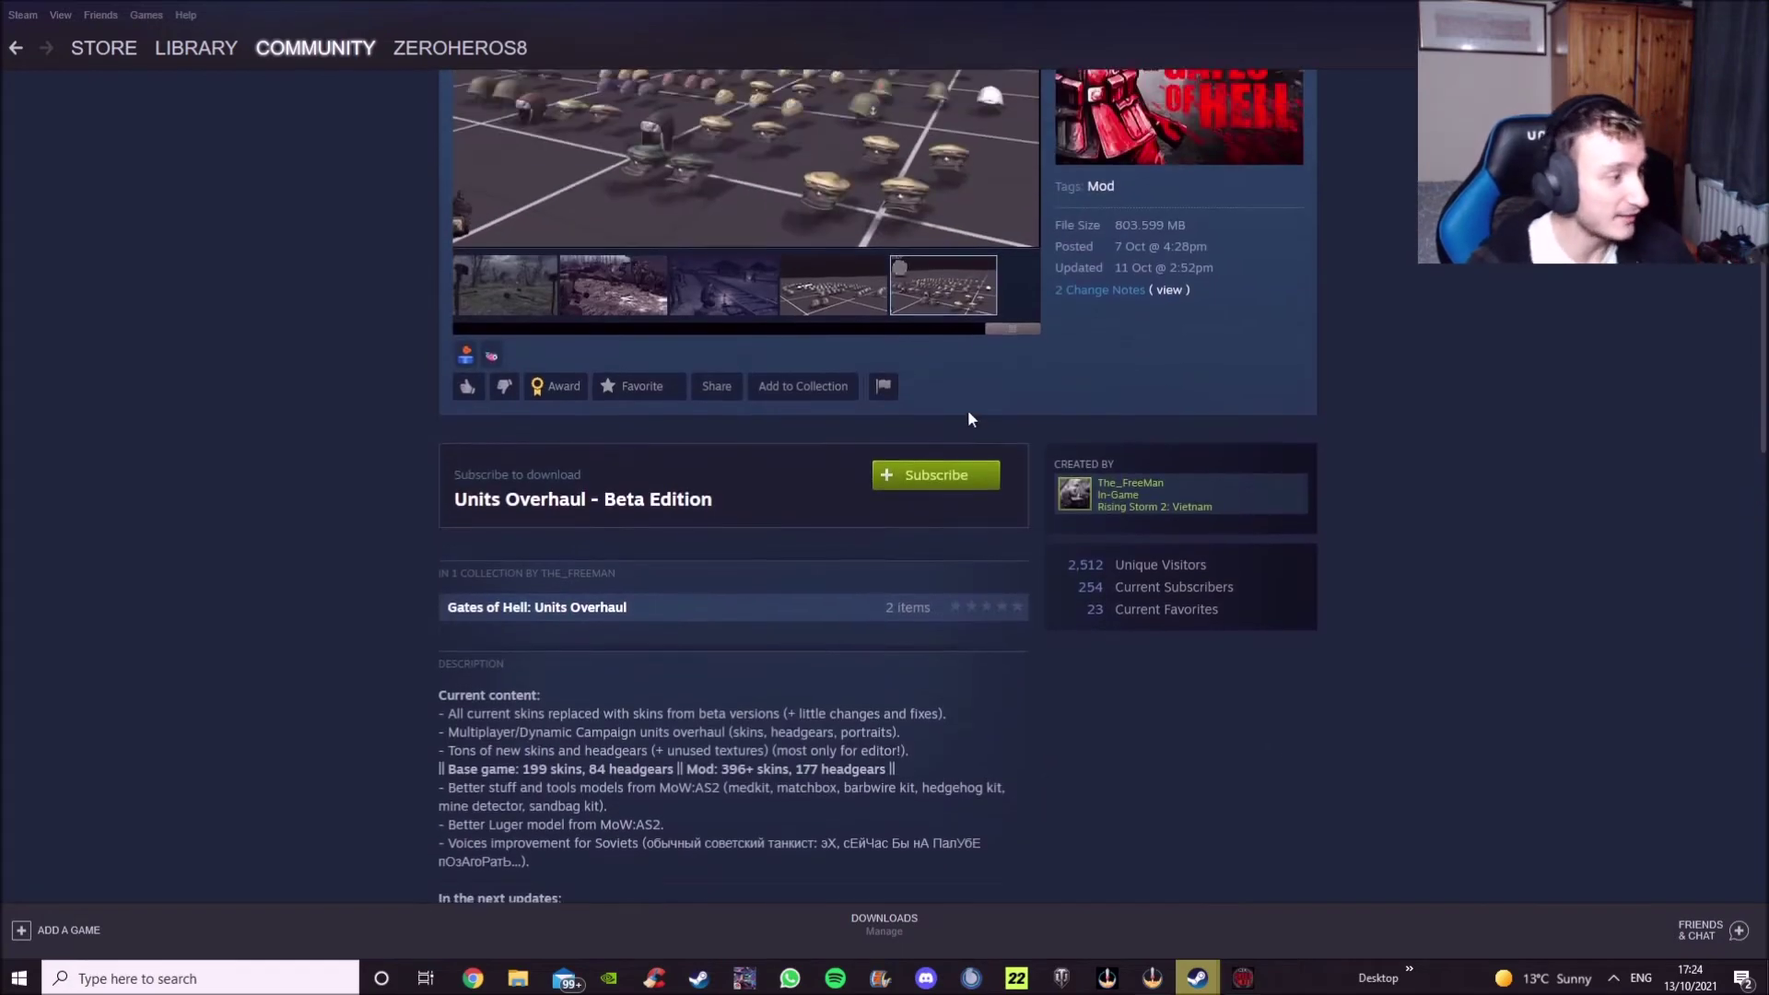
scroll(1013, 501, "up", 4)
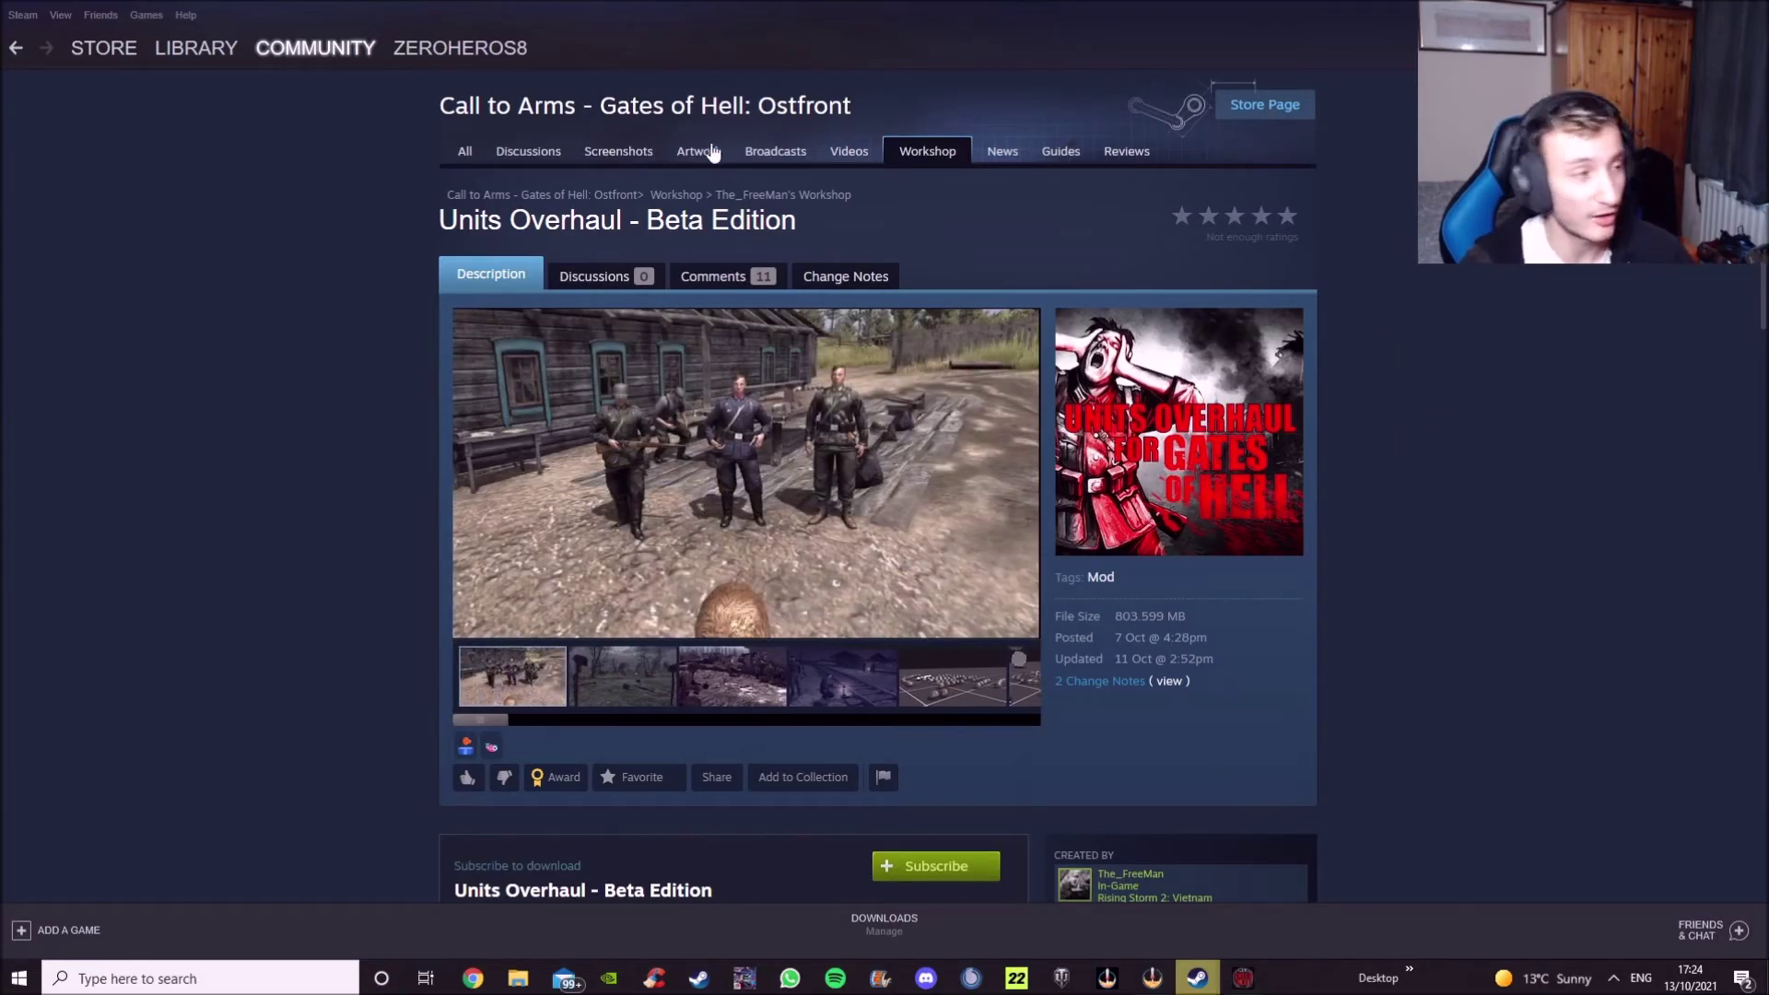
- Leave the Workshop item for the Steam library, and switch to Gates of Hell to go to its home screen
left_click(189, 72)
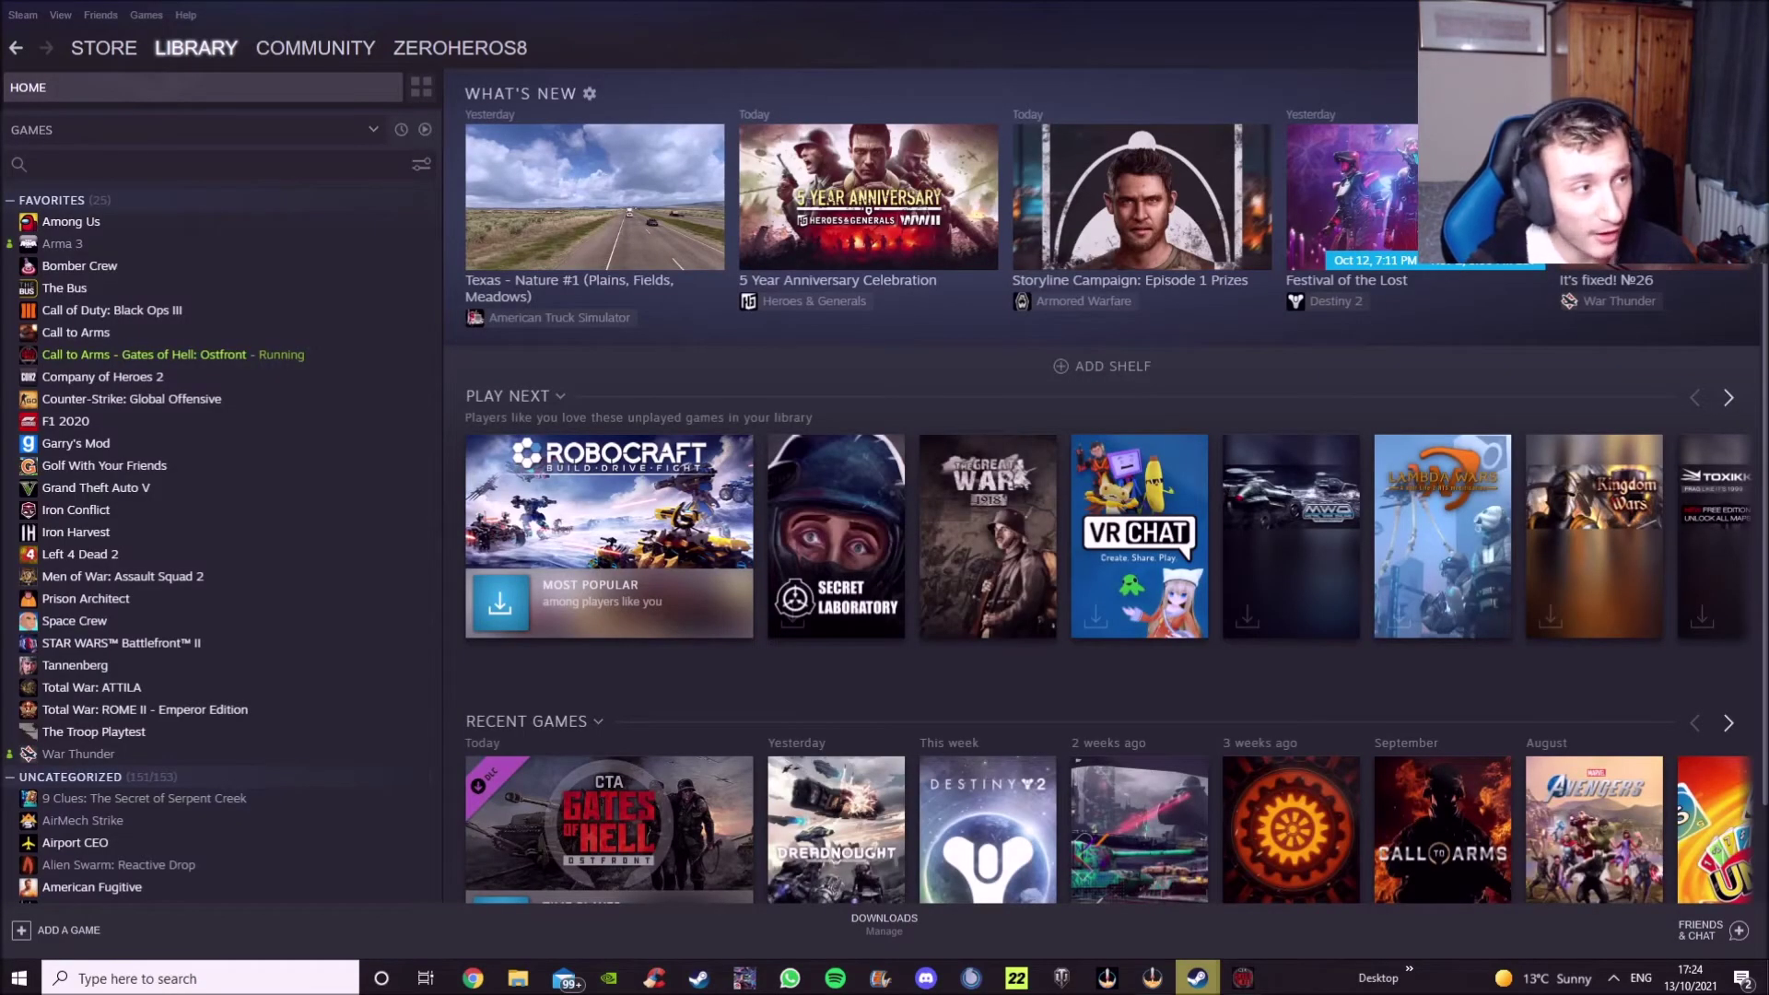
key("alt+Tab")
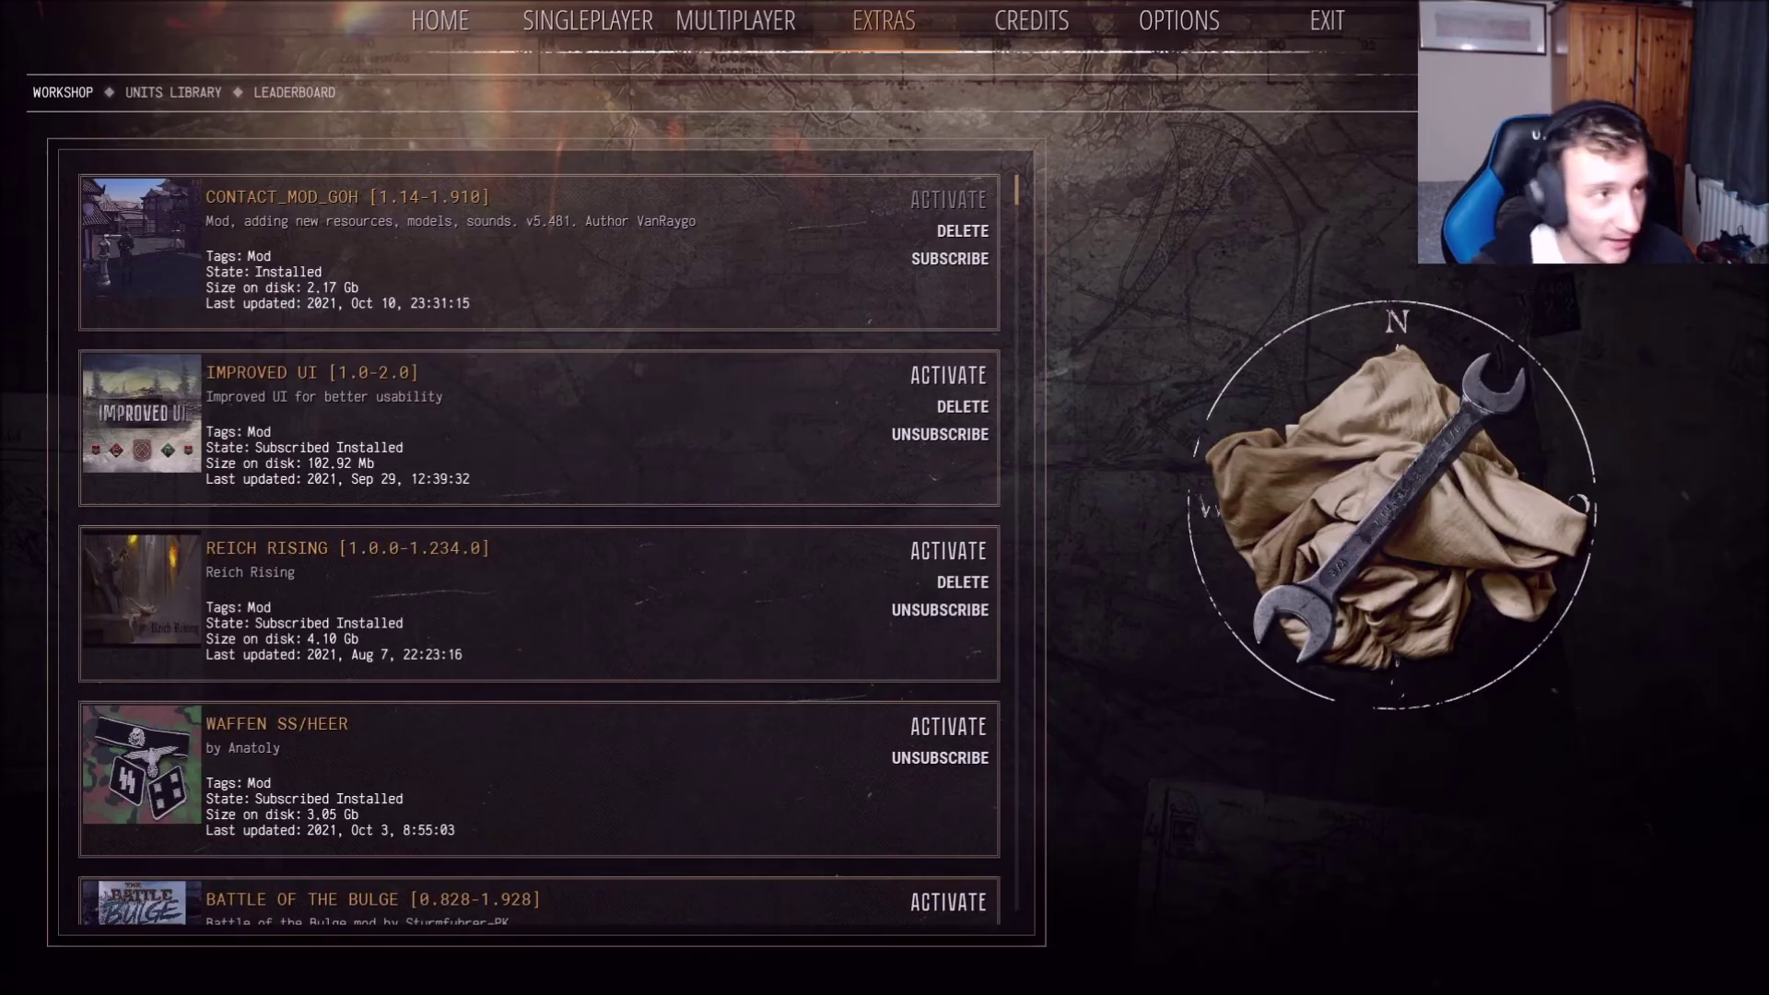
left_click(442, 20)
- Switch away from the game and open a File Explorer window
key("alt+Tab")
key("Tab")
key("Tab")
key("Tab")
key("Tab")
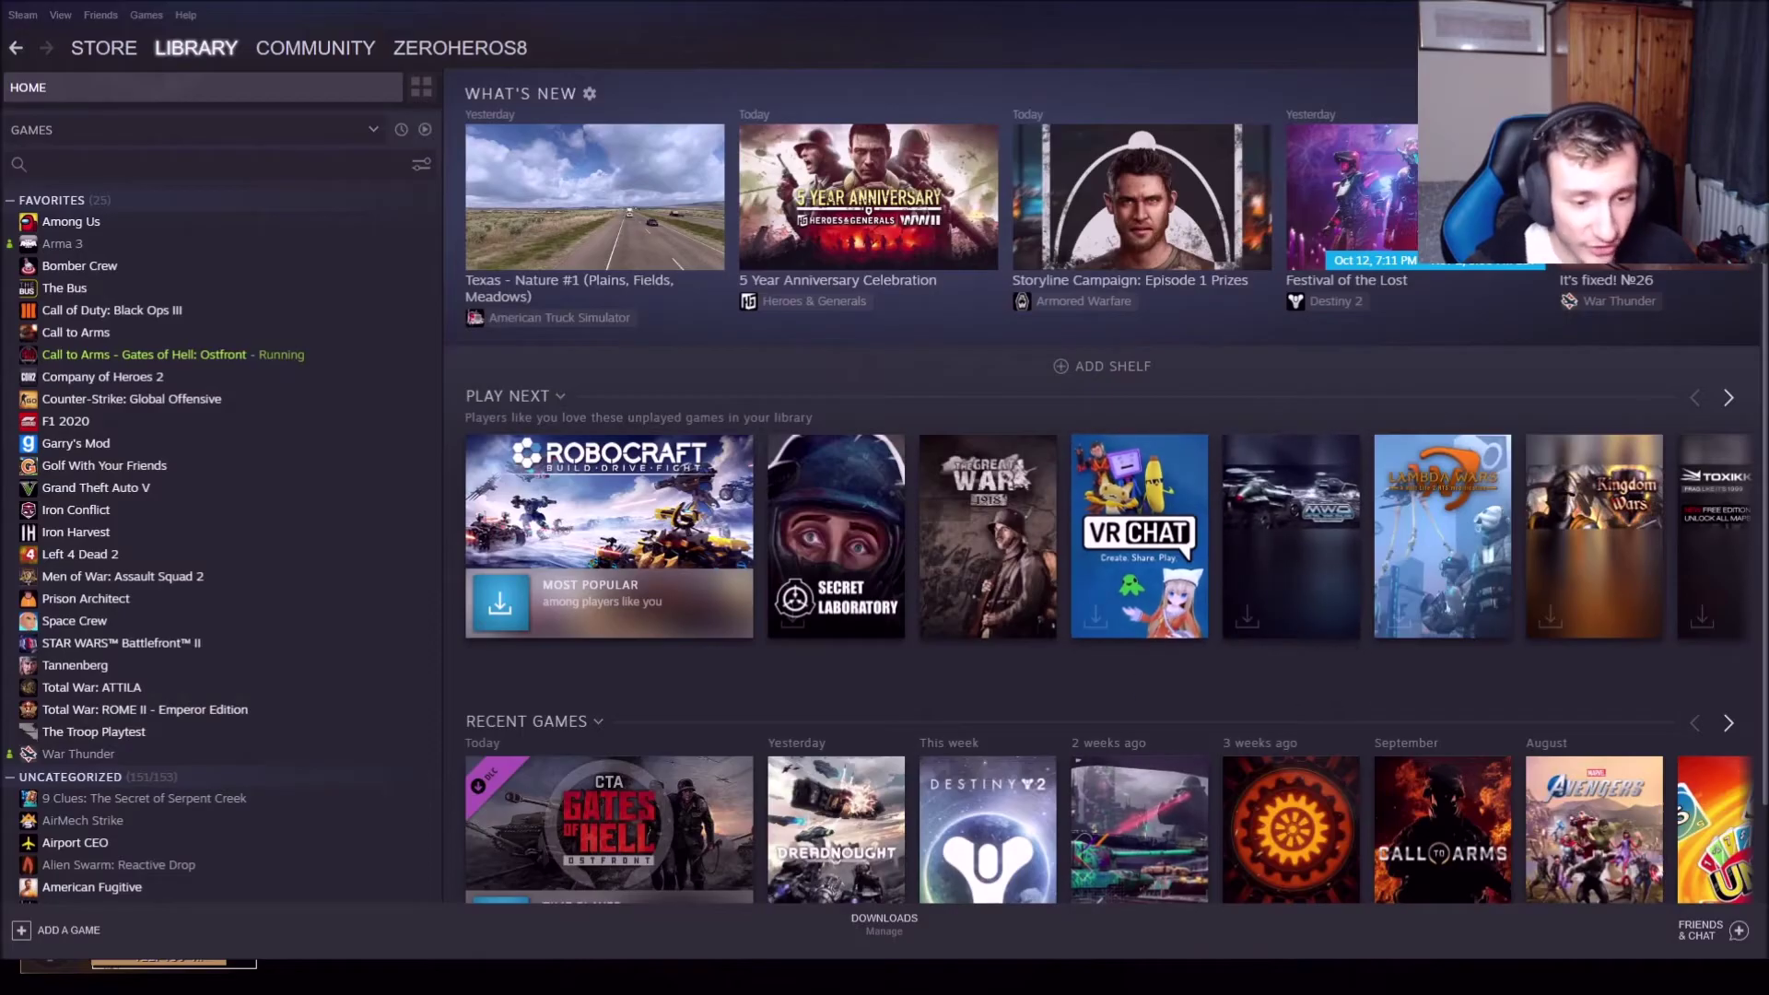
key("super+e")
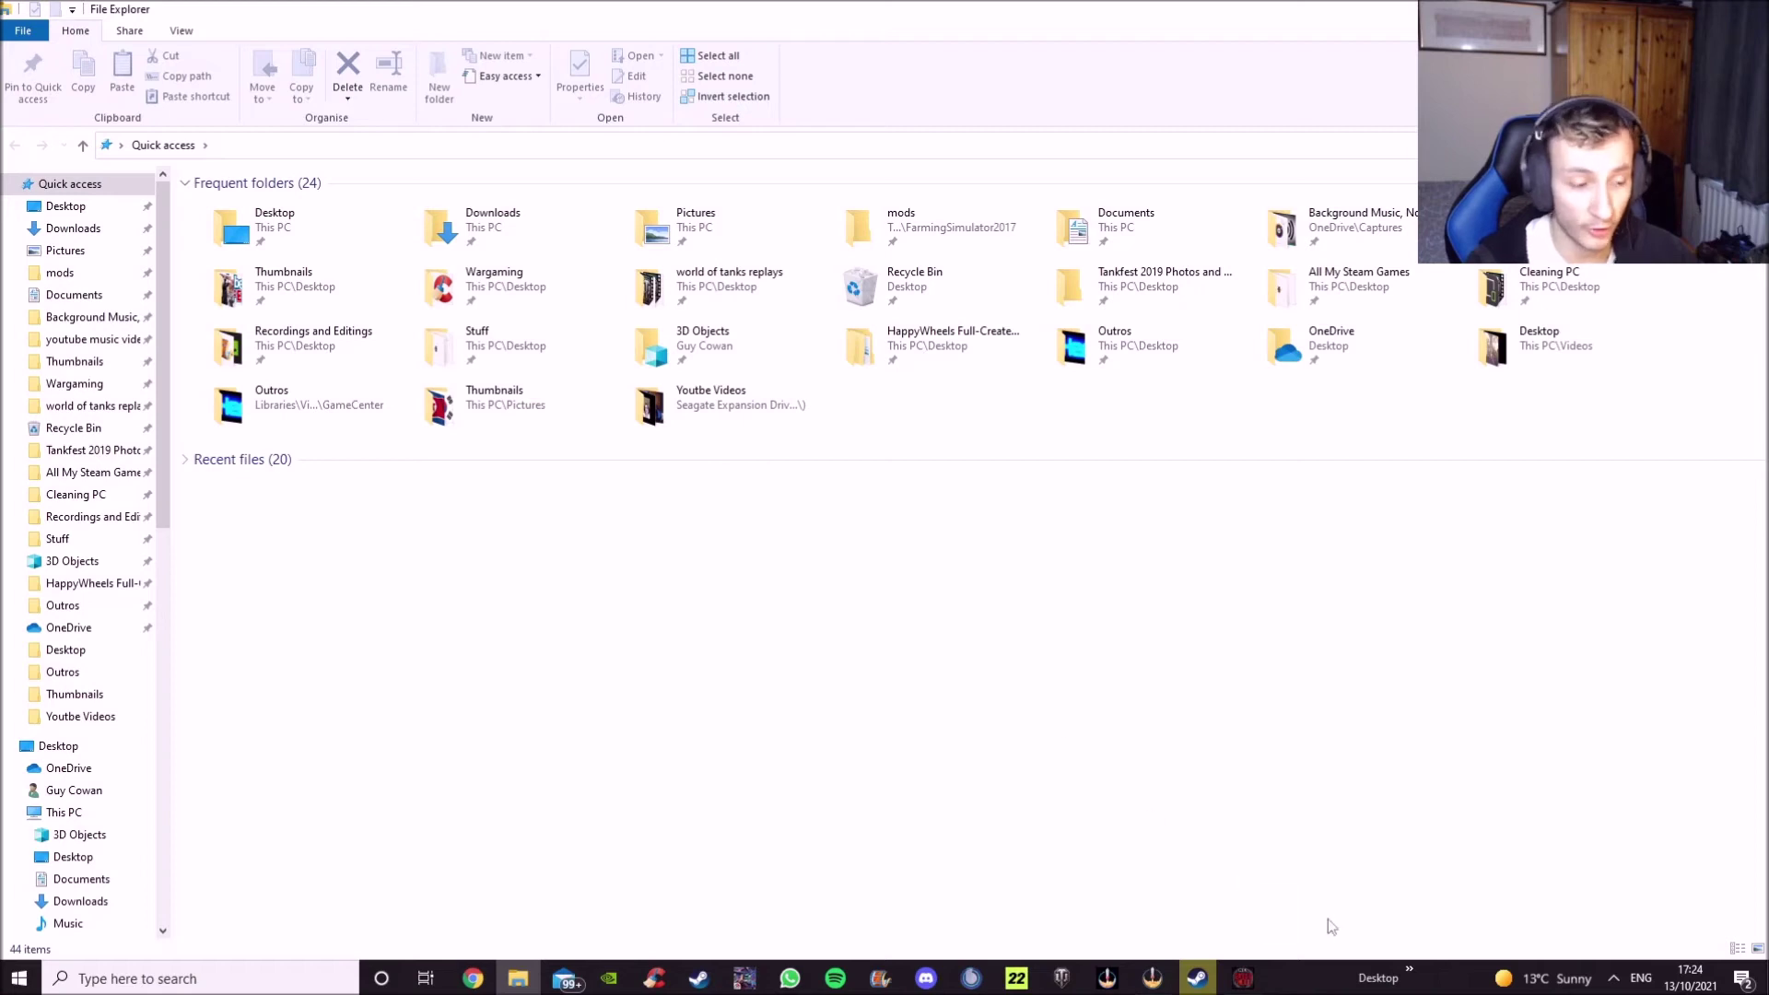
mouse_move(1197, 977)
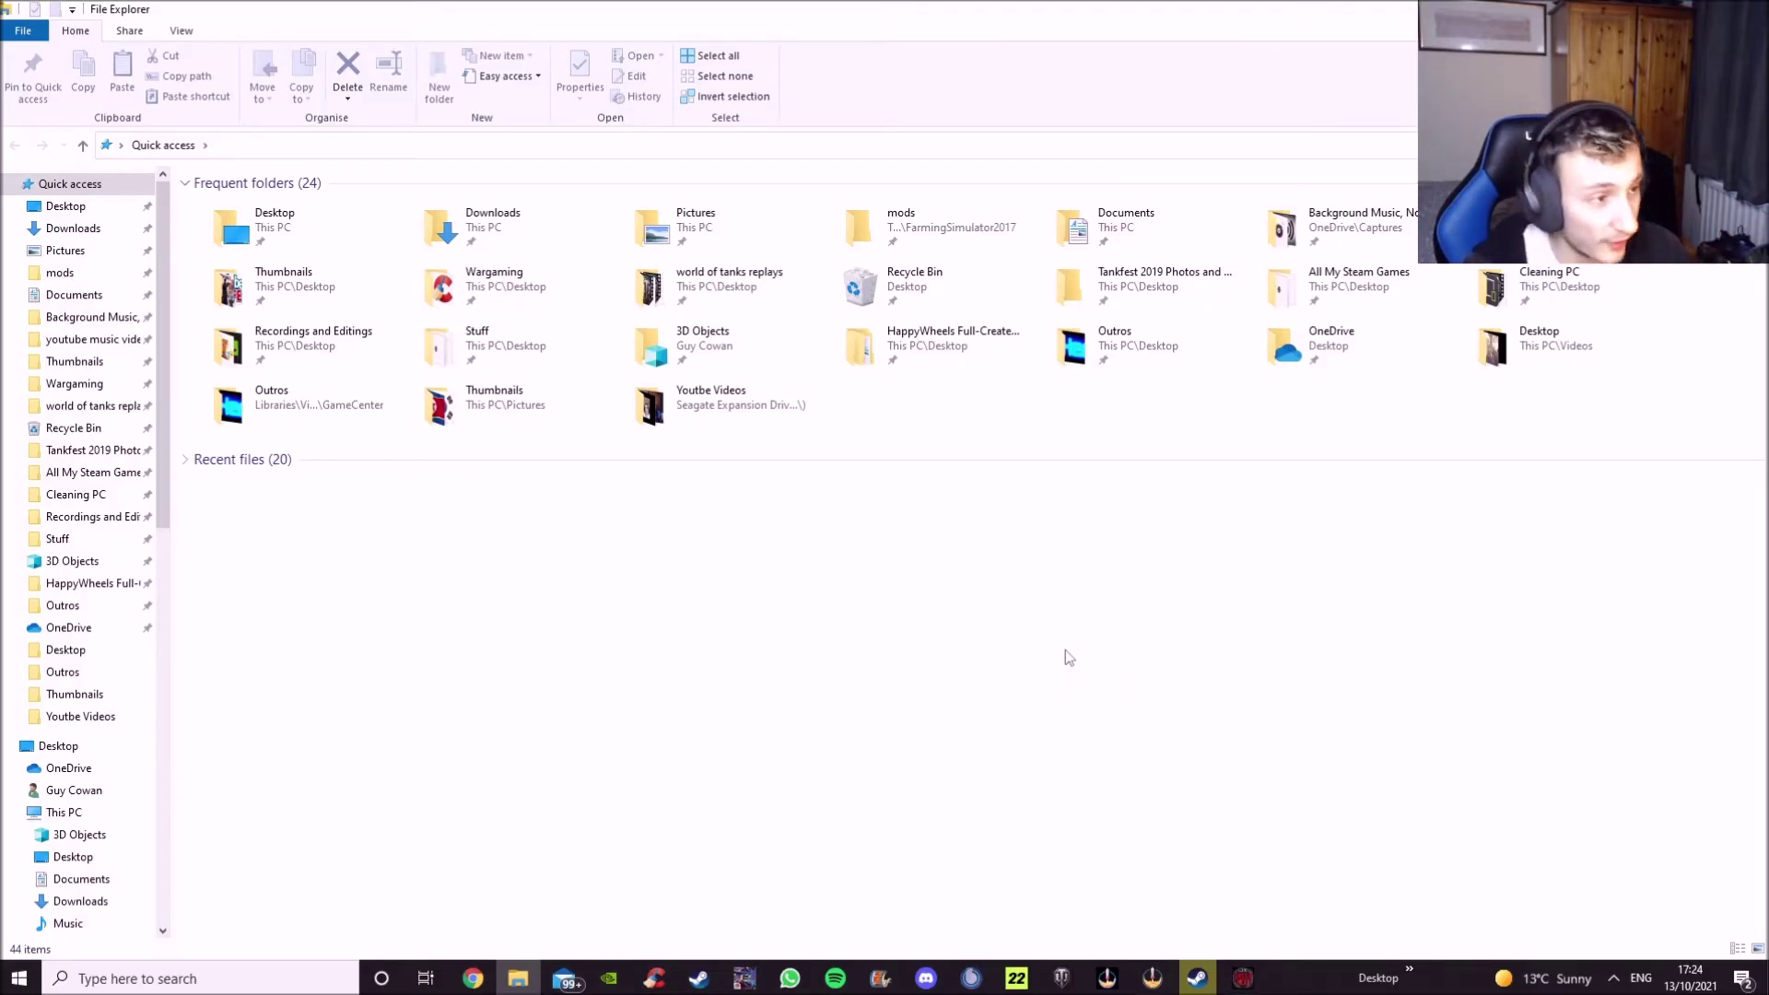
scroll(132, 622, "down", 1)
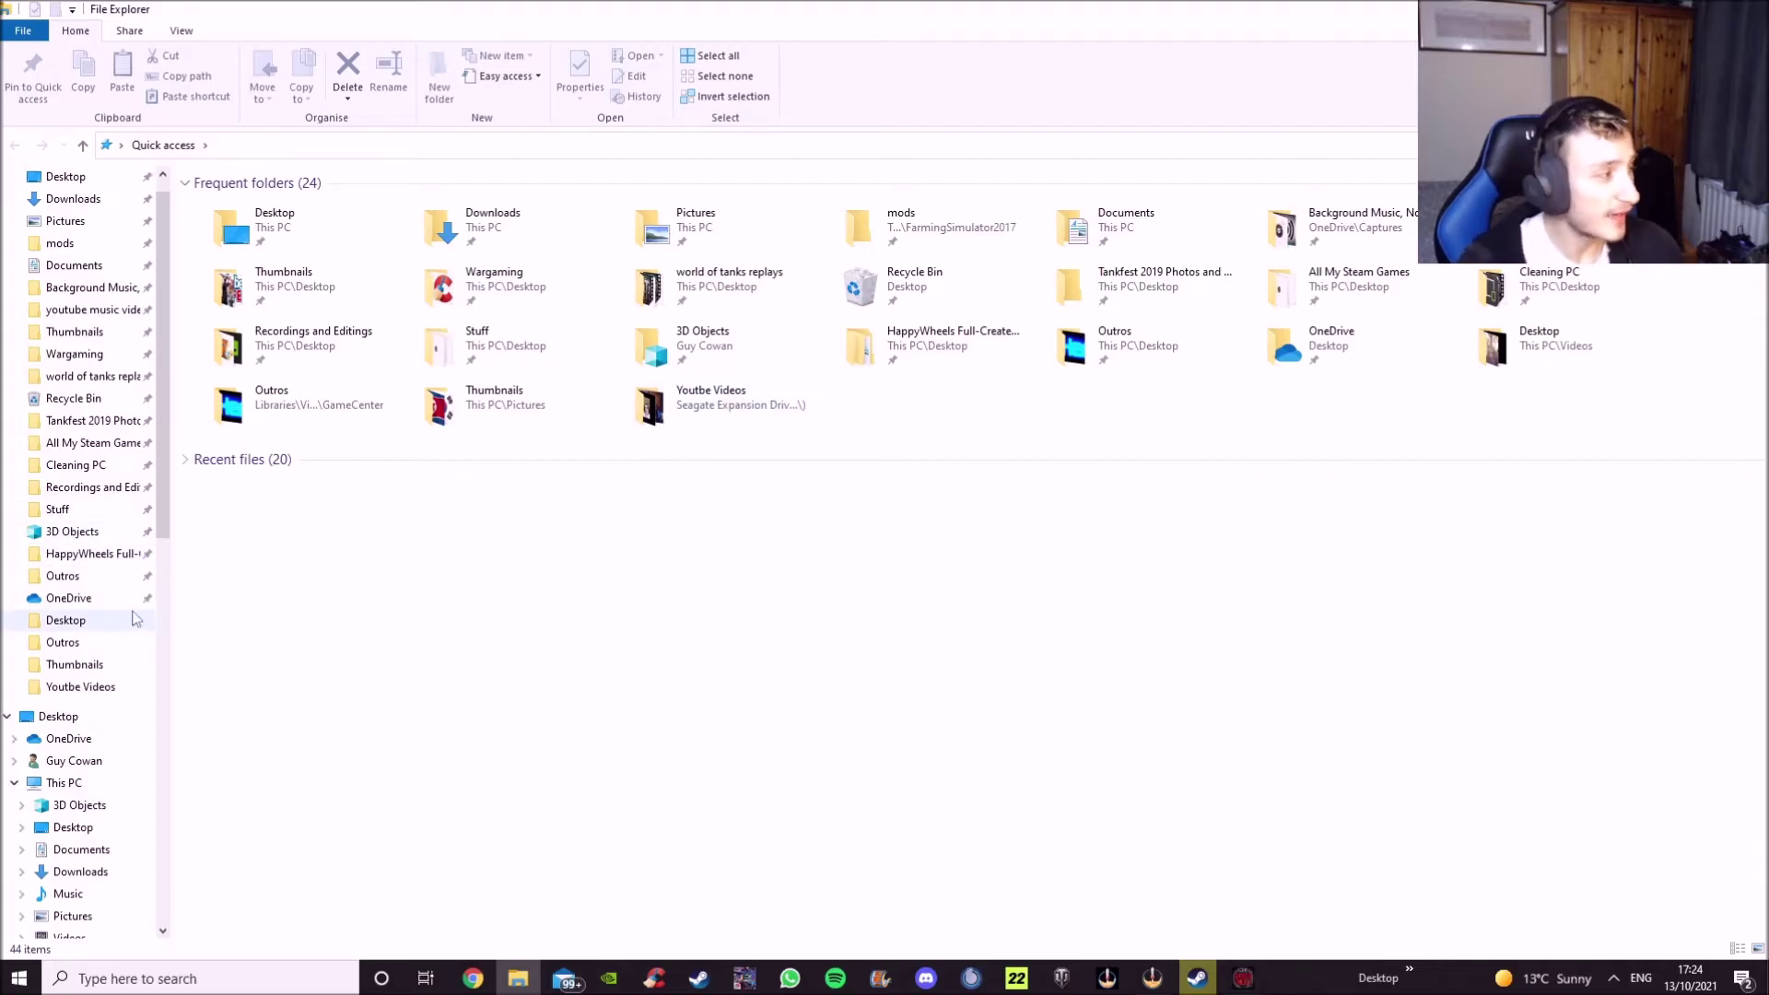
scroll(143, 505, "down", 1)
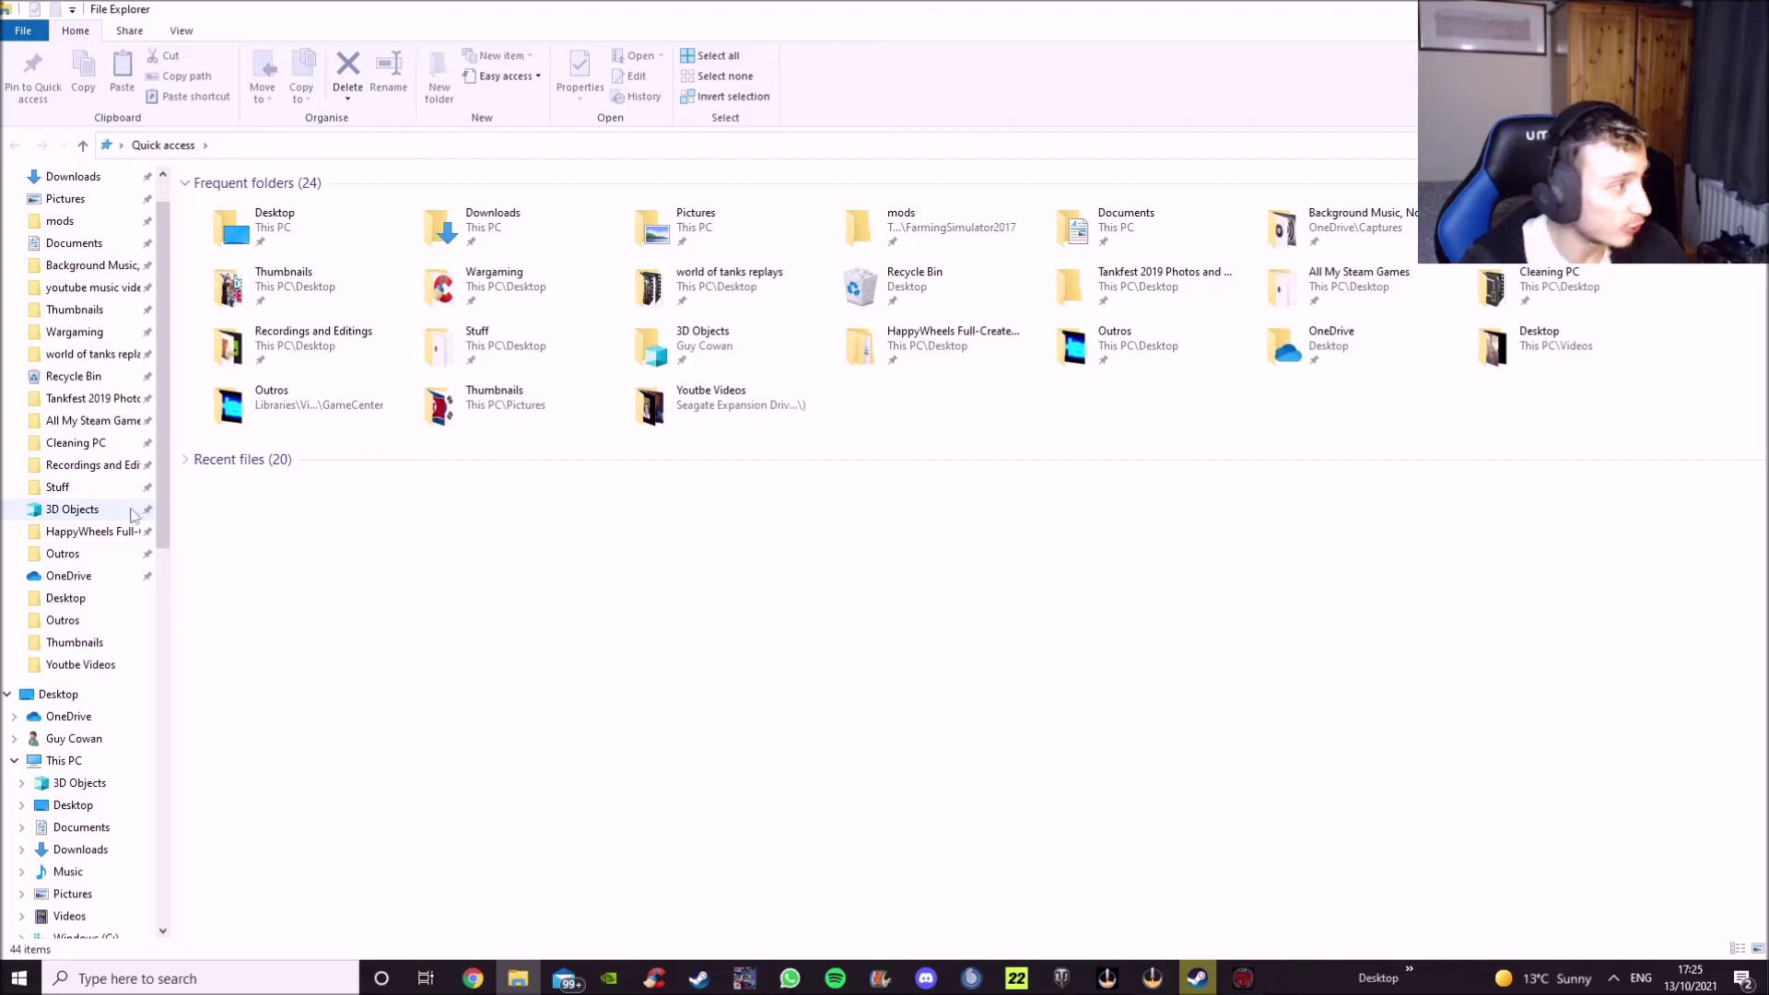
scroll(98, 564, "down", 5)
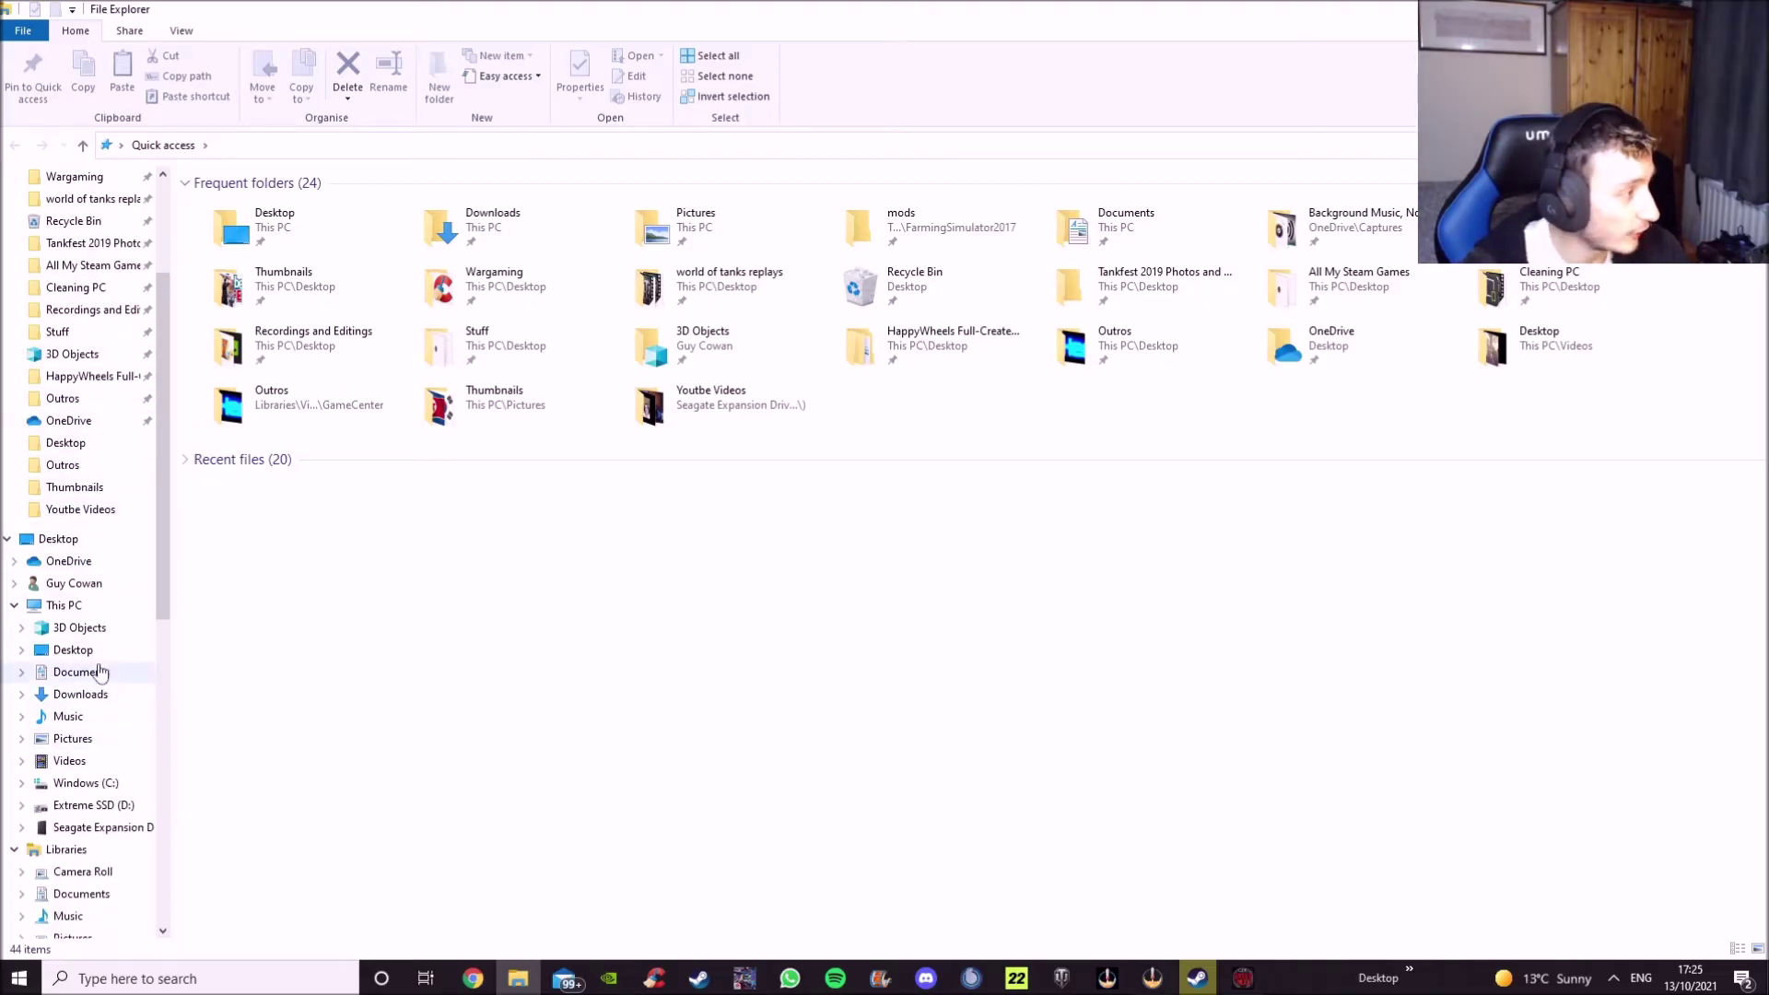
left_click(83, 541)
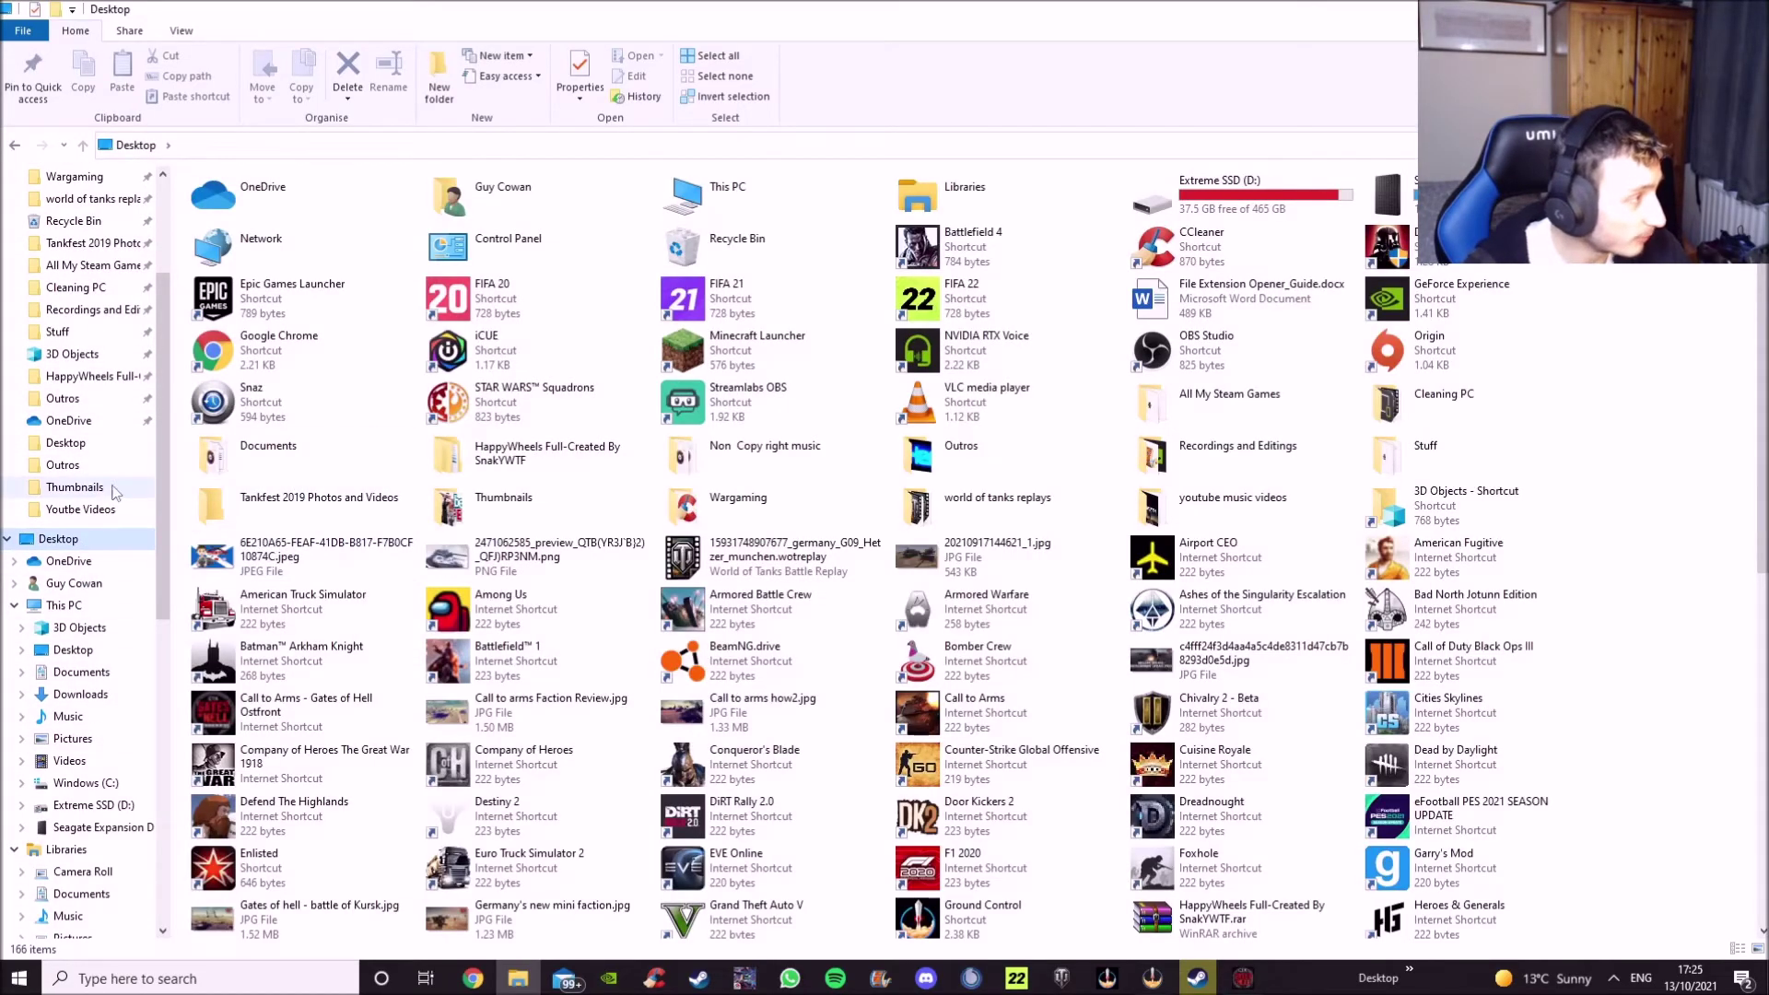
scroll(97, 497, "up", 3)
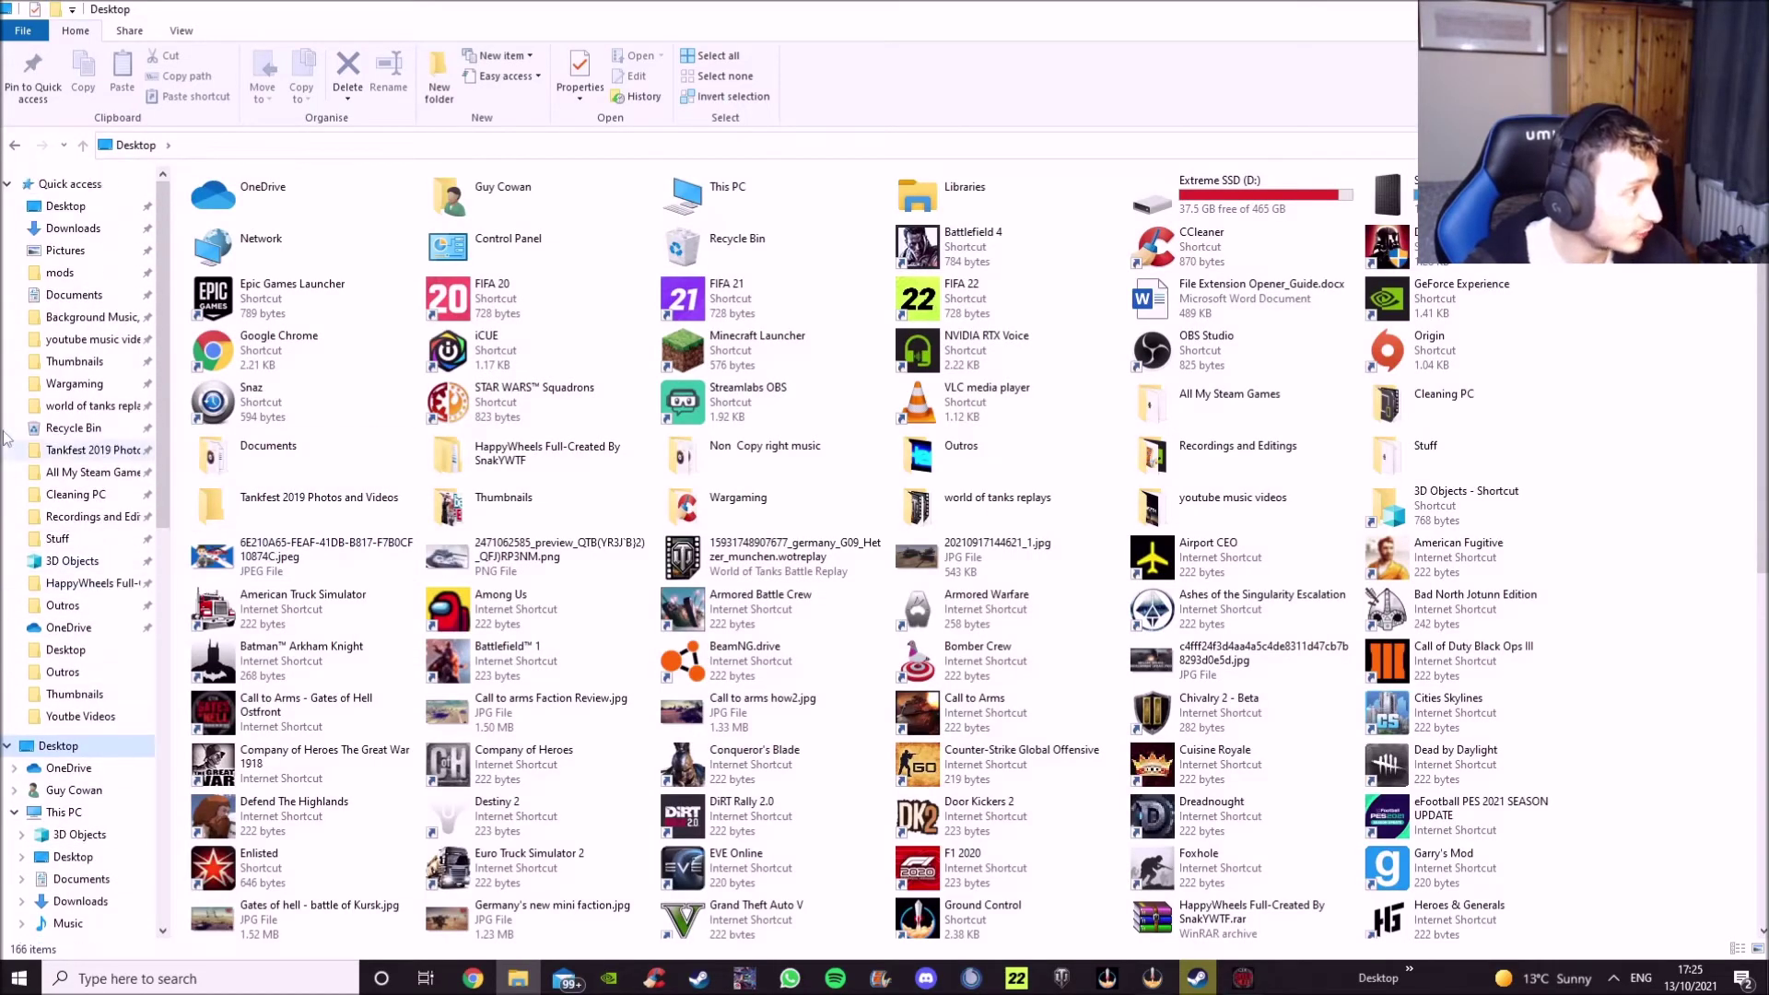
left_click(65, 206)
left_click(66, 183)
- Open the Seagate Expansion Drive (E:) from This PC
scroll(83, 658, "down", 2)
left_click(64, 693)
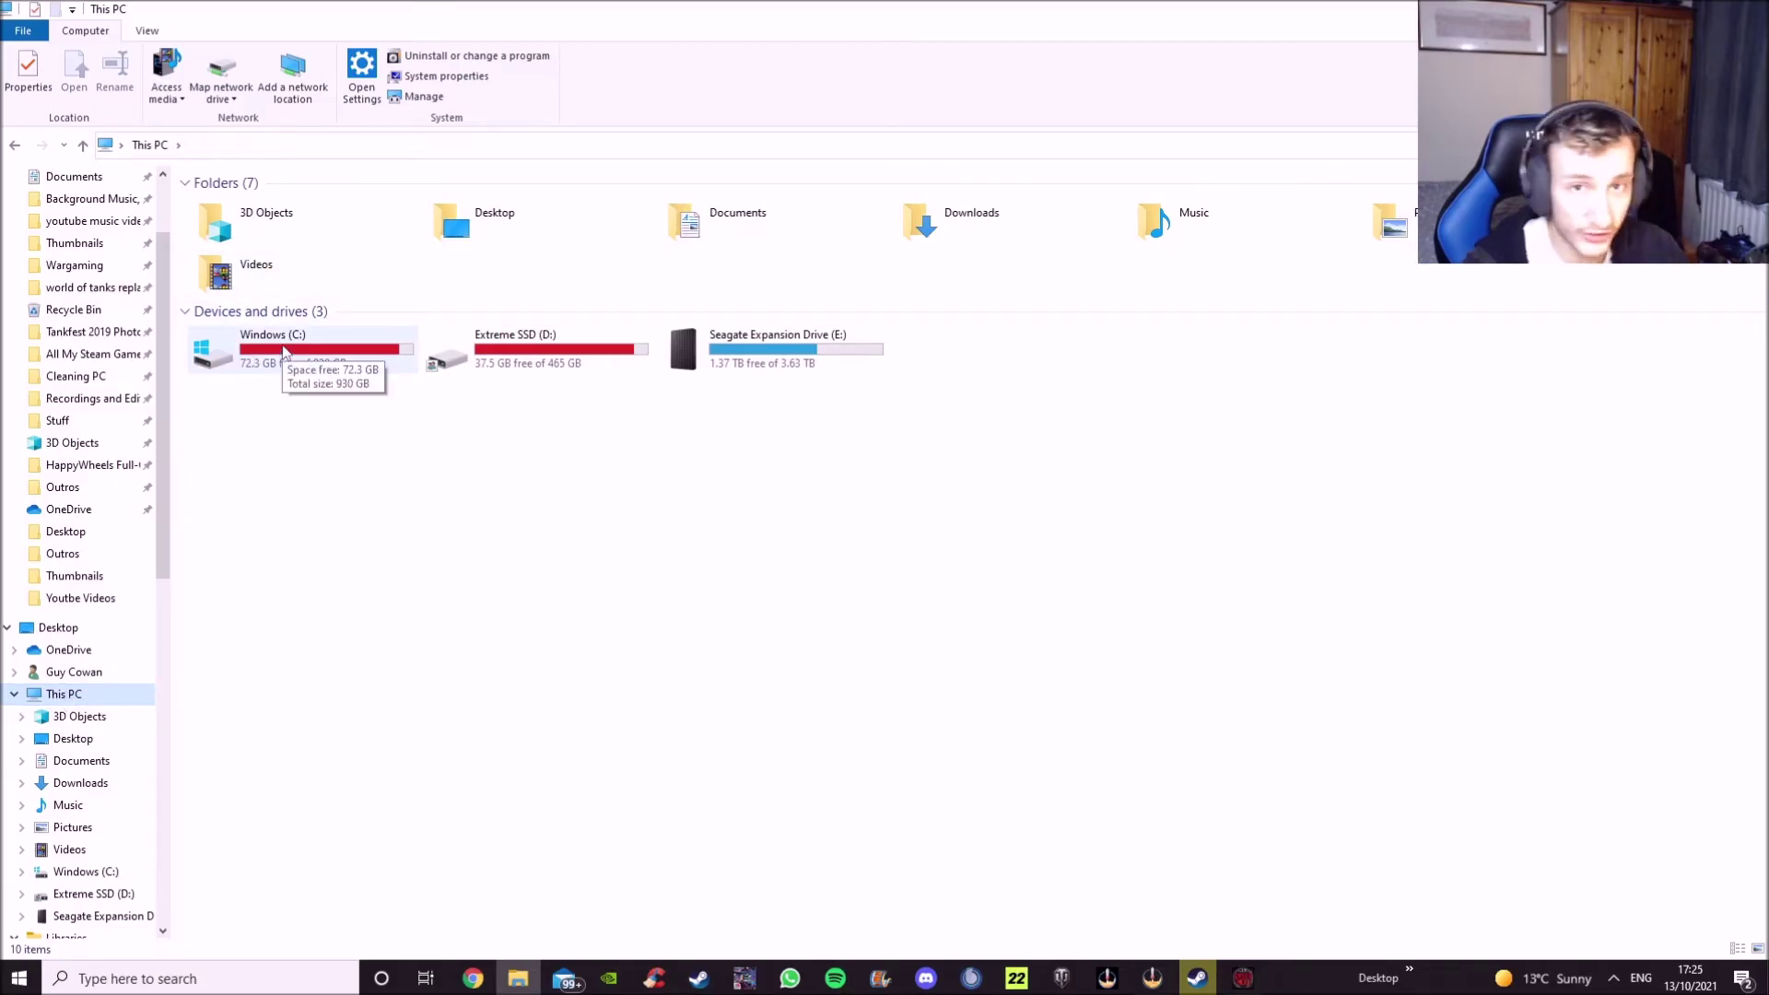
double_click(787, 369)
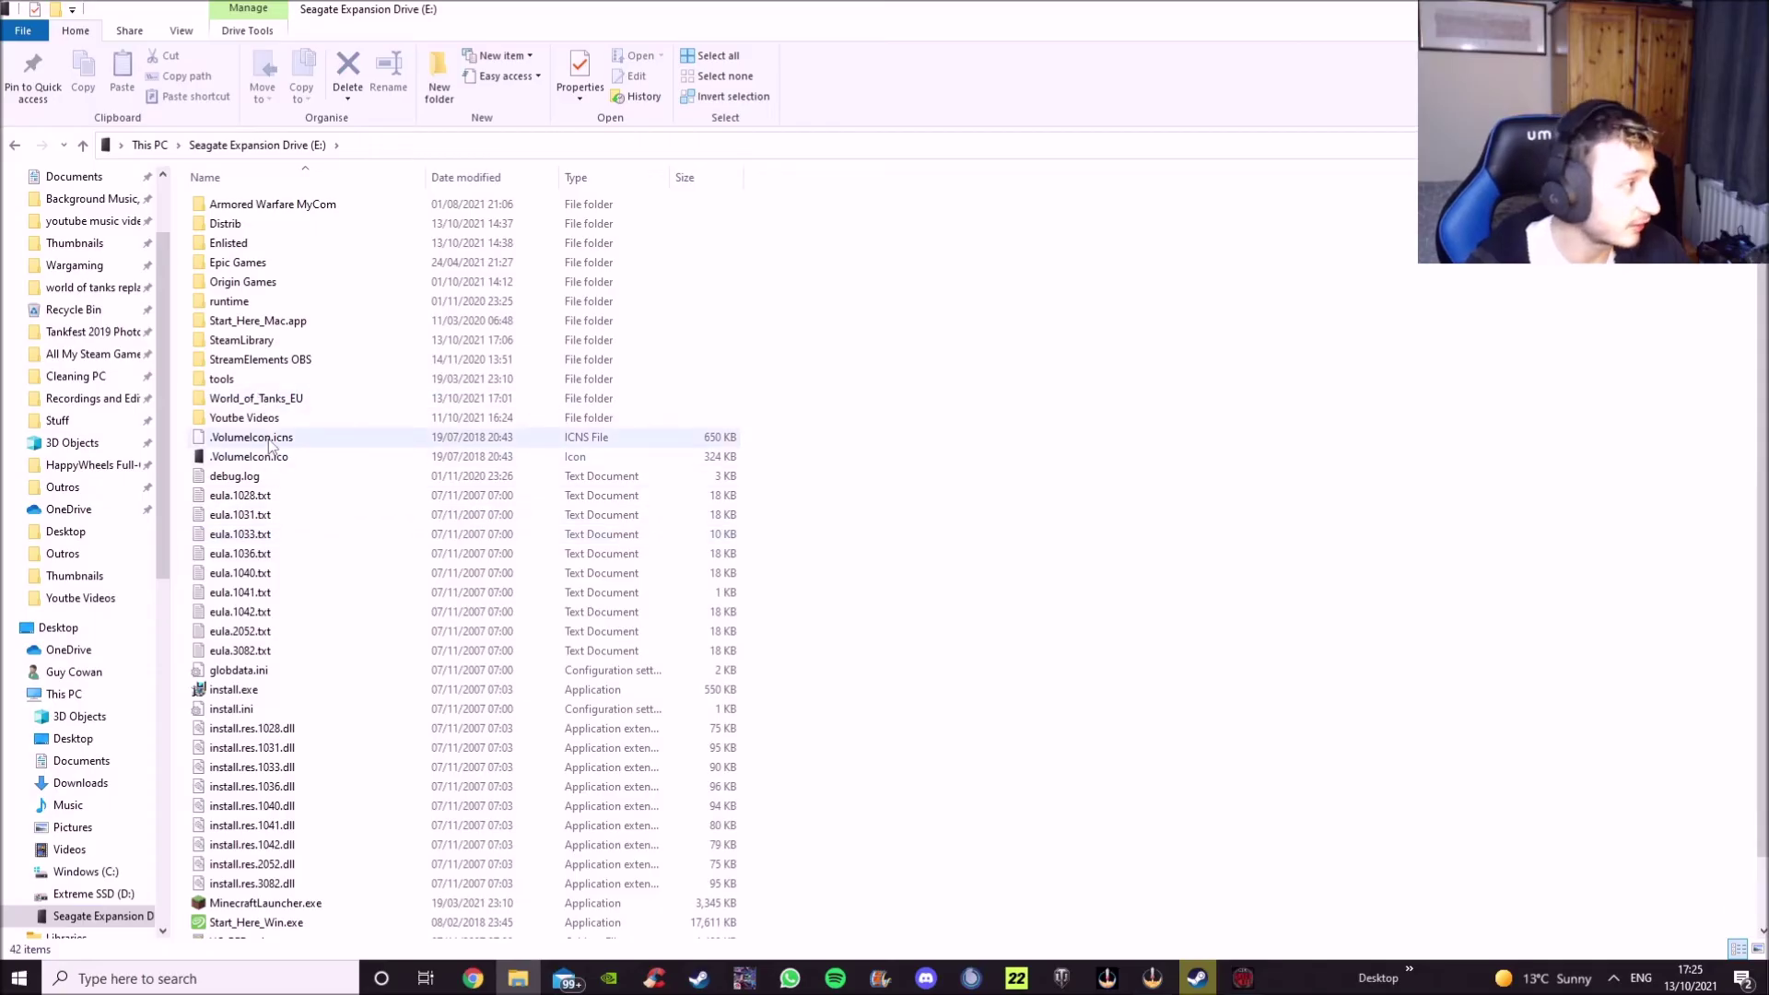
- Open SteamLibrary\steamapps\common on the E: drive and select the Call to Arms - Gates of Hell folder
double_click(291, 343)
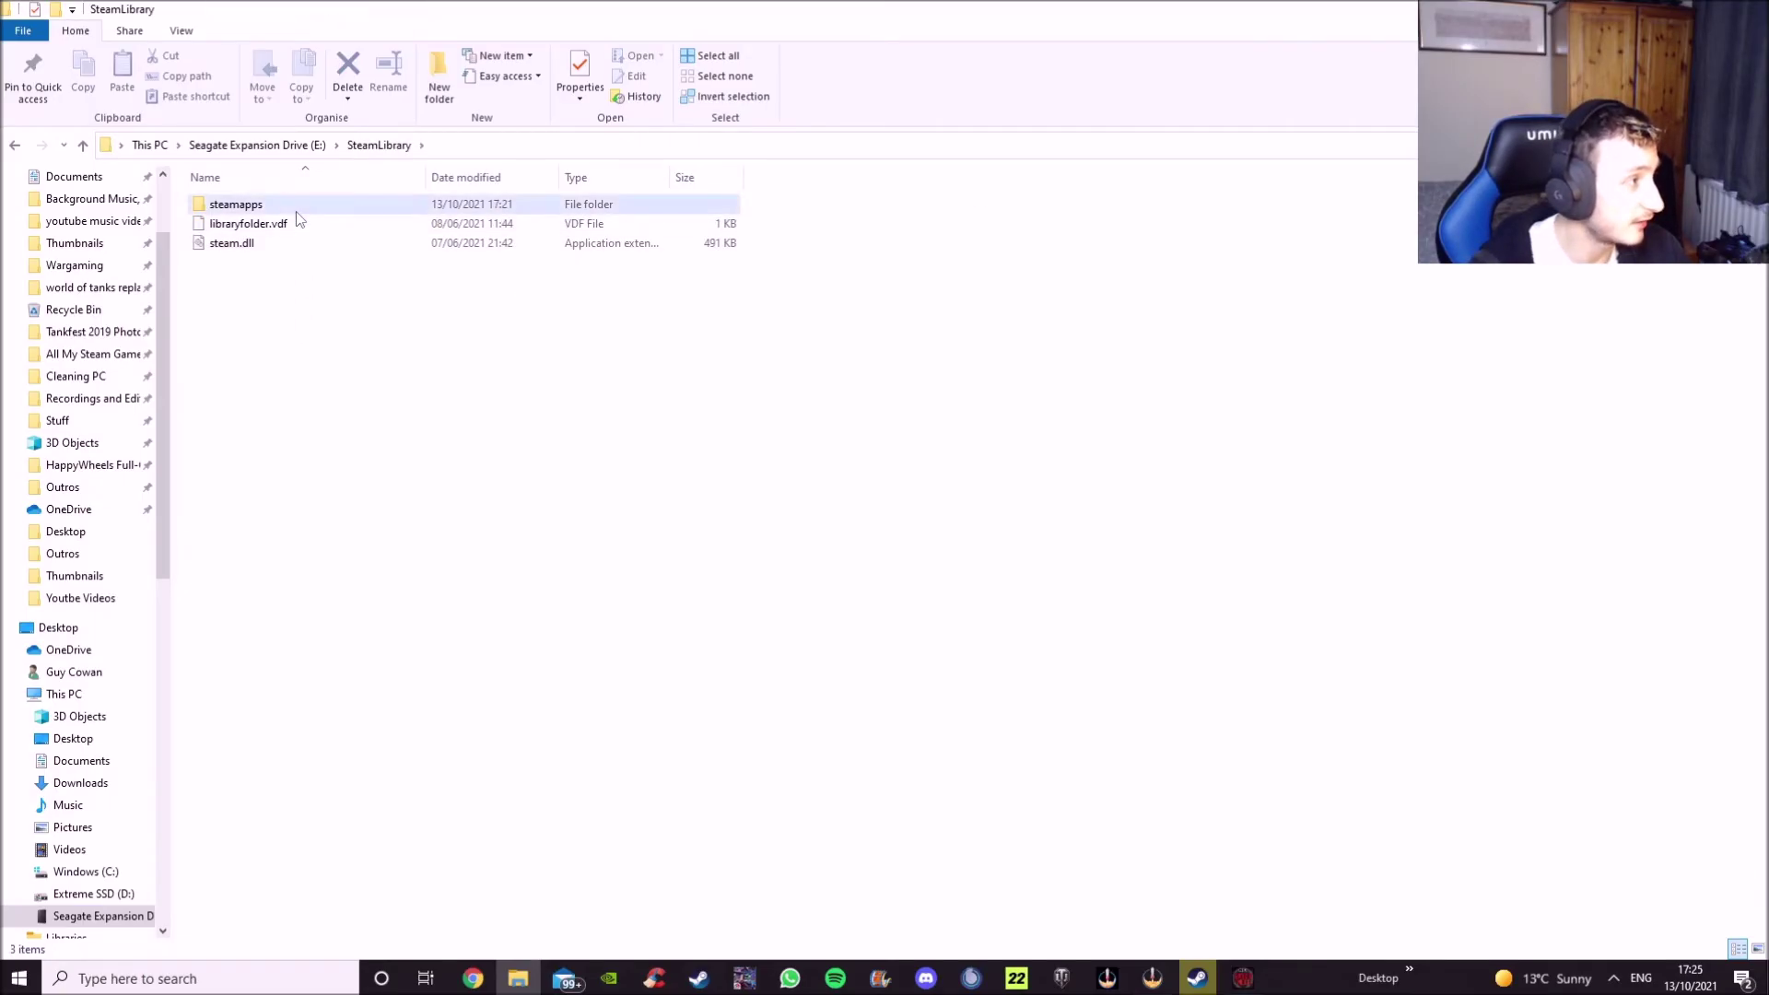
double_click(297, 211)
double_click(296, 210)
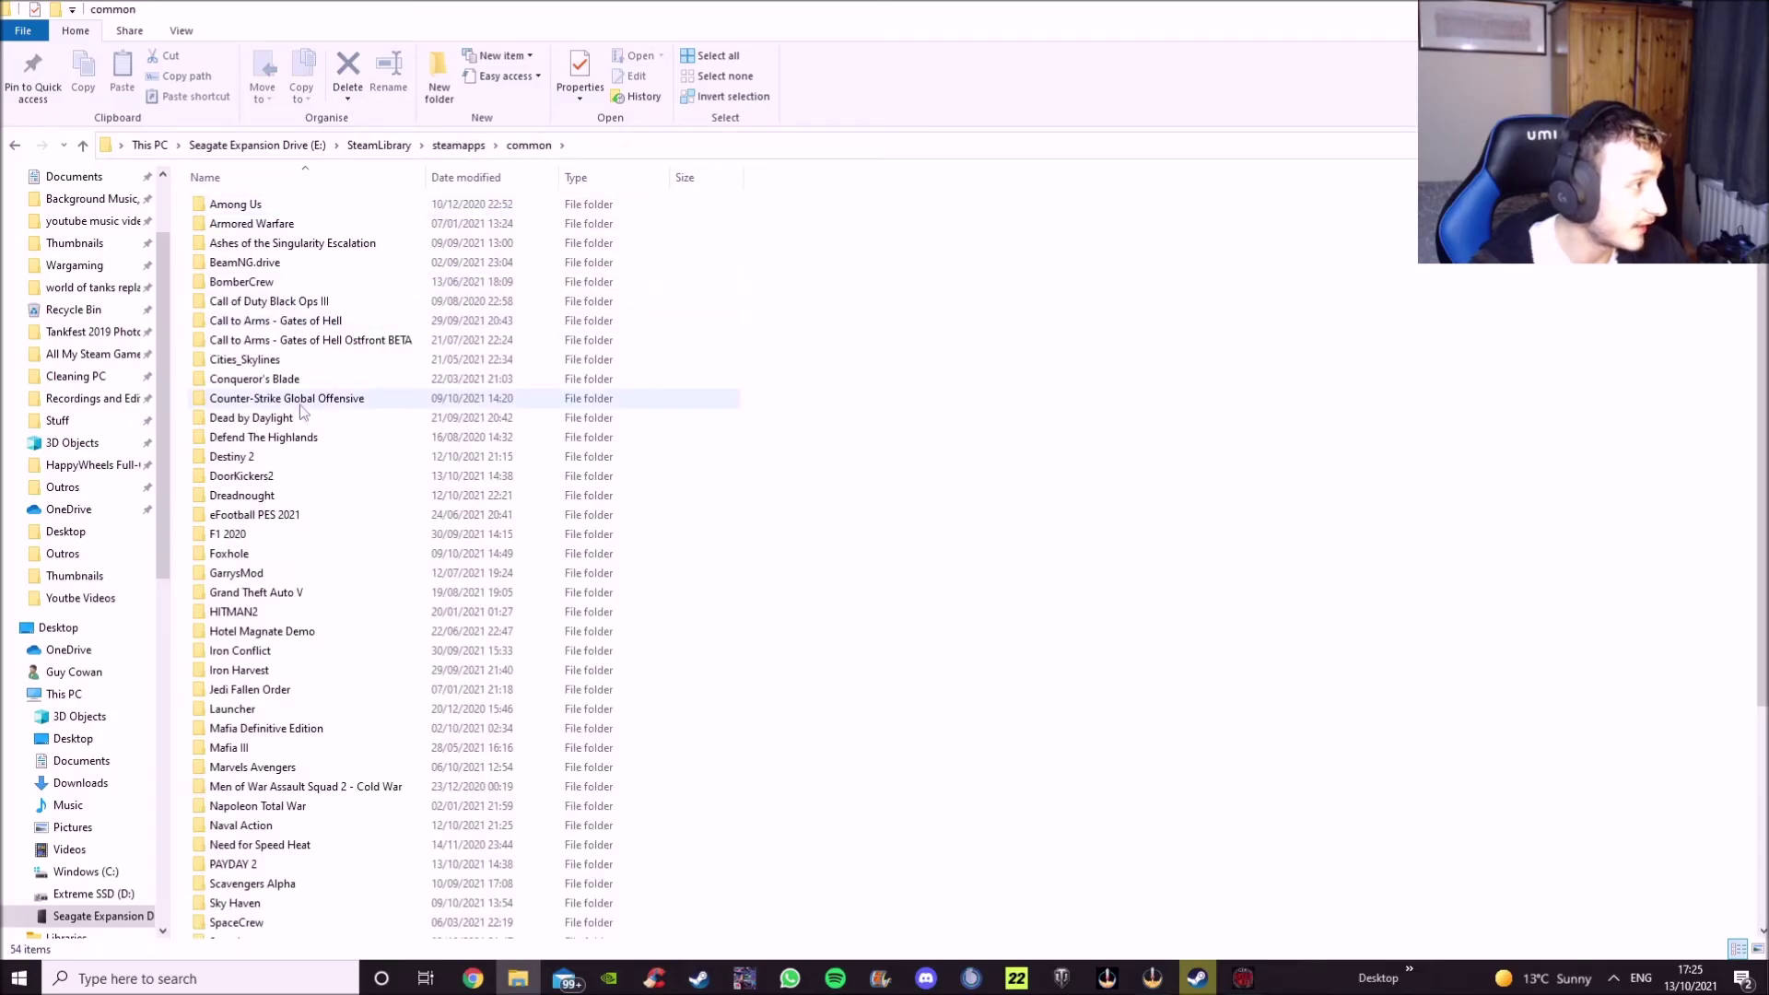
left_click(295, 321)
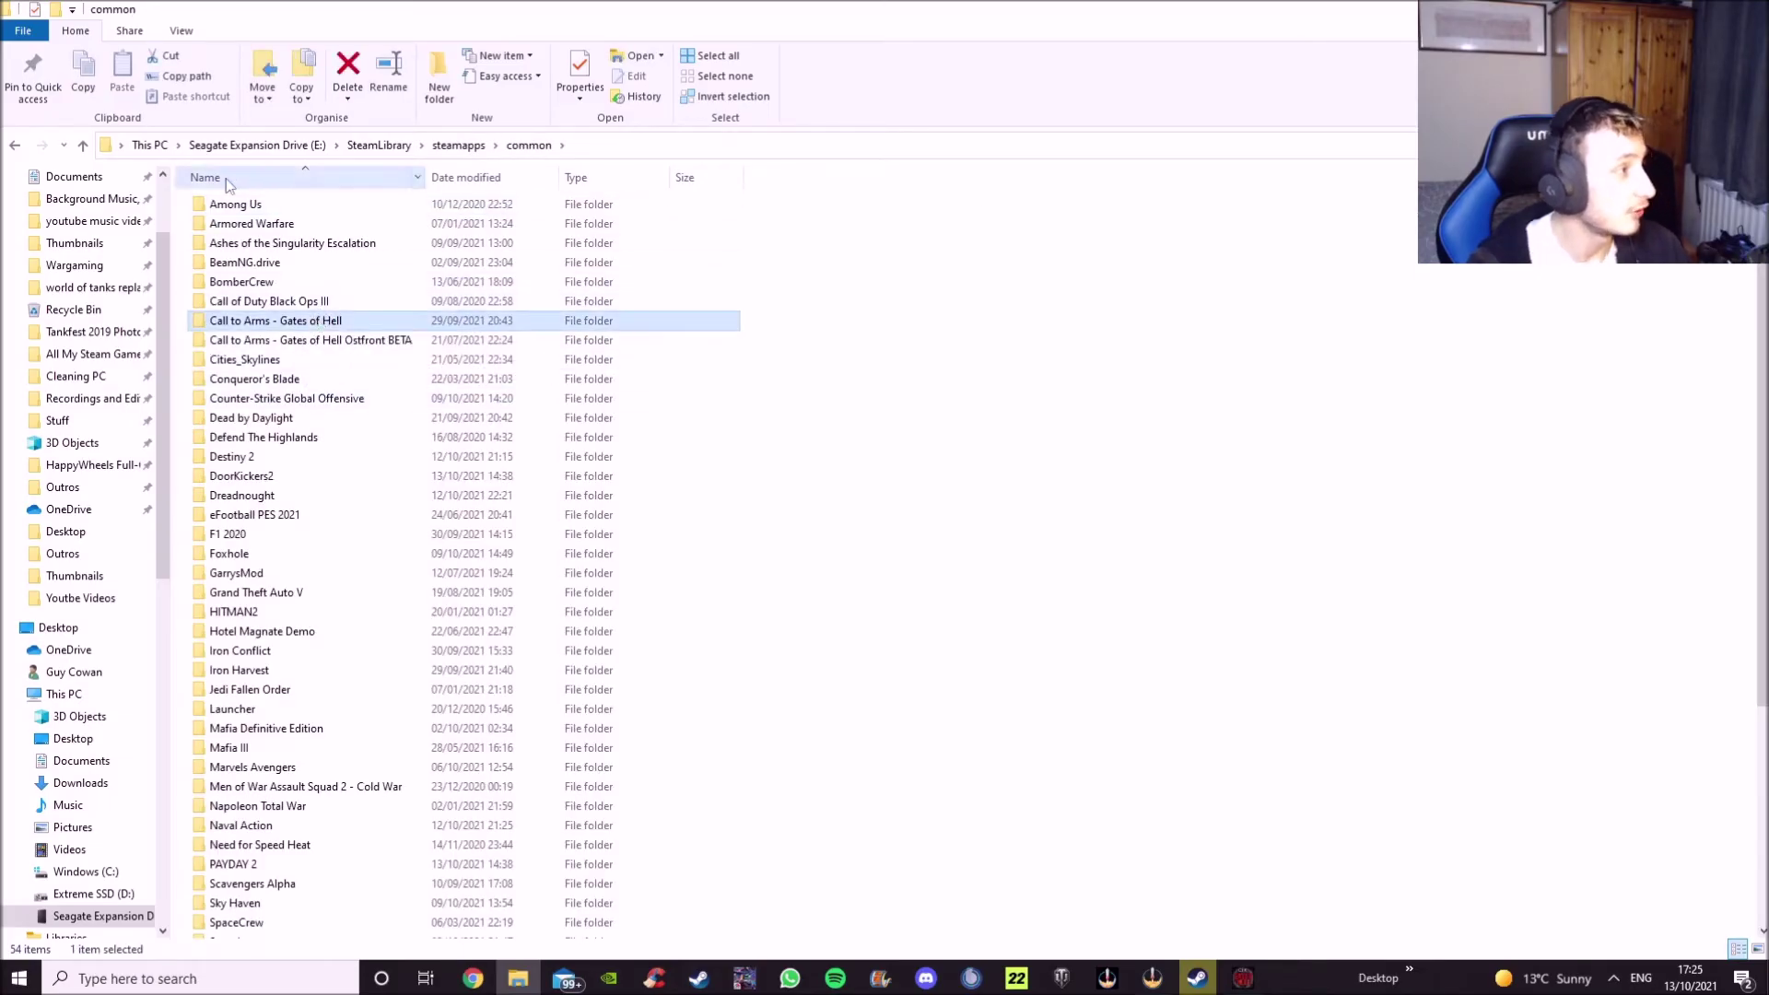
- Go back to This PC and open the Steam folder in Program Files (x86) on the Windows (C:) drive
left_click(170, 144)
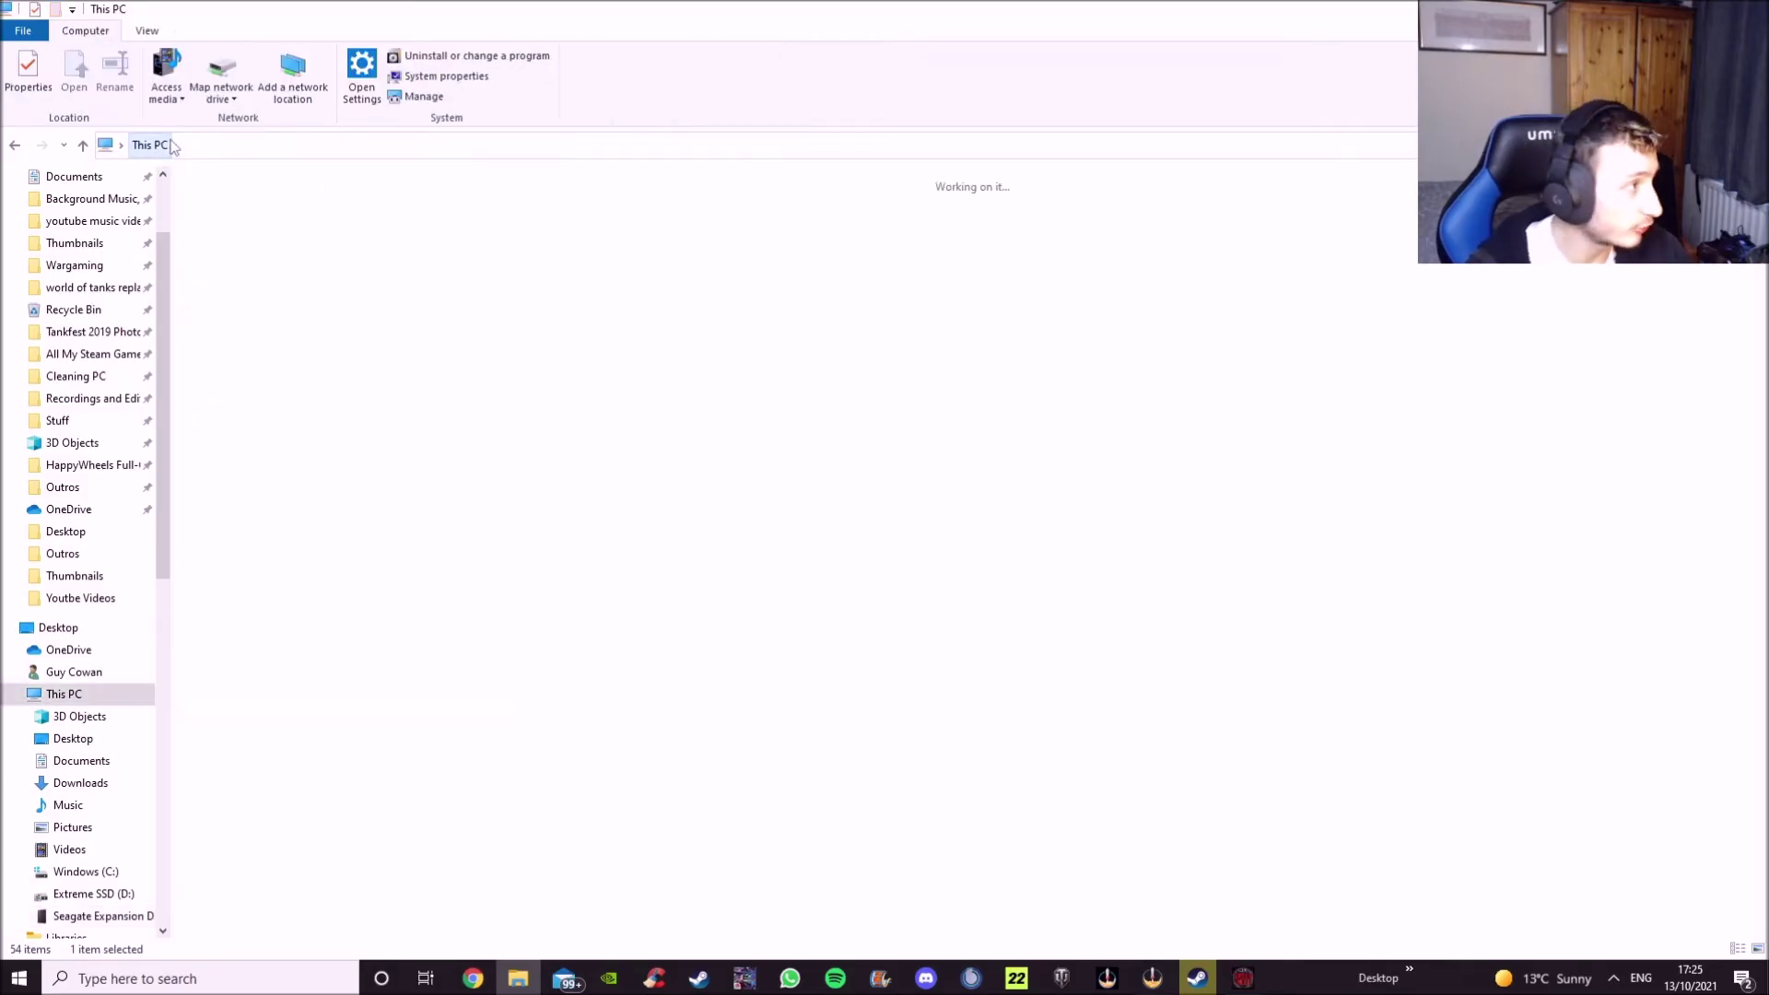
left_click(308, 357)
double_click(309, 356)
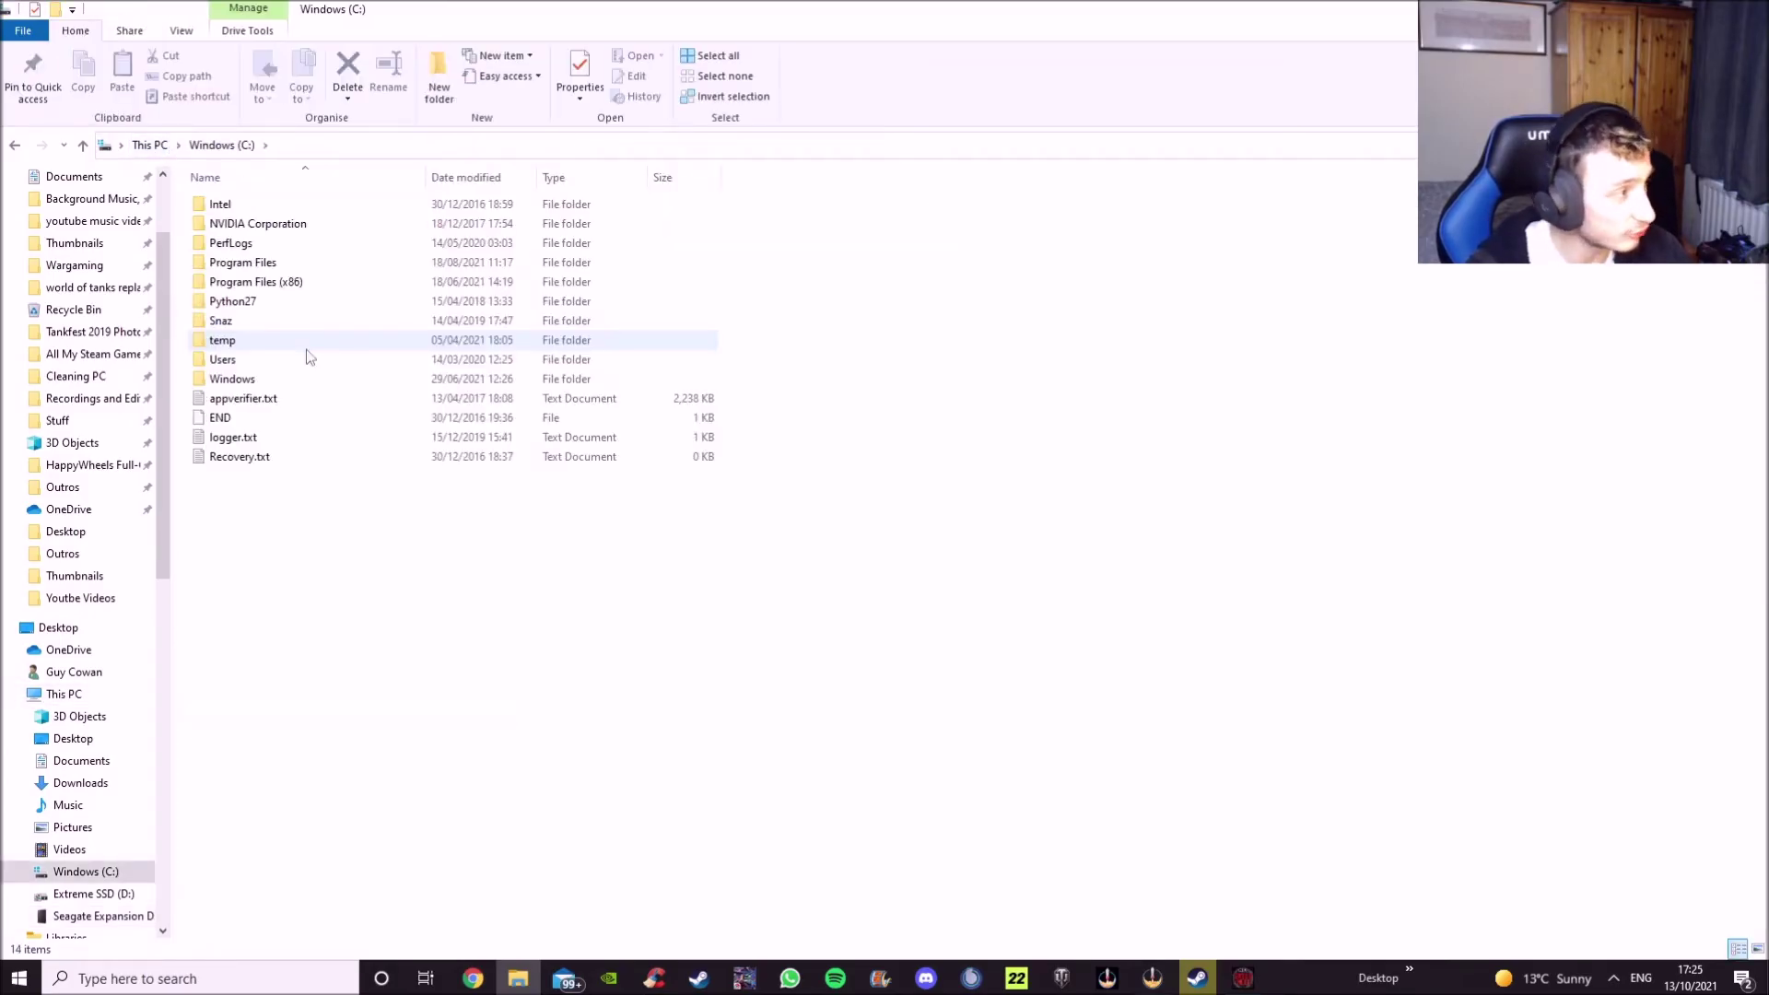
double_click(276, 282)
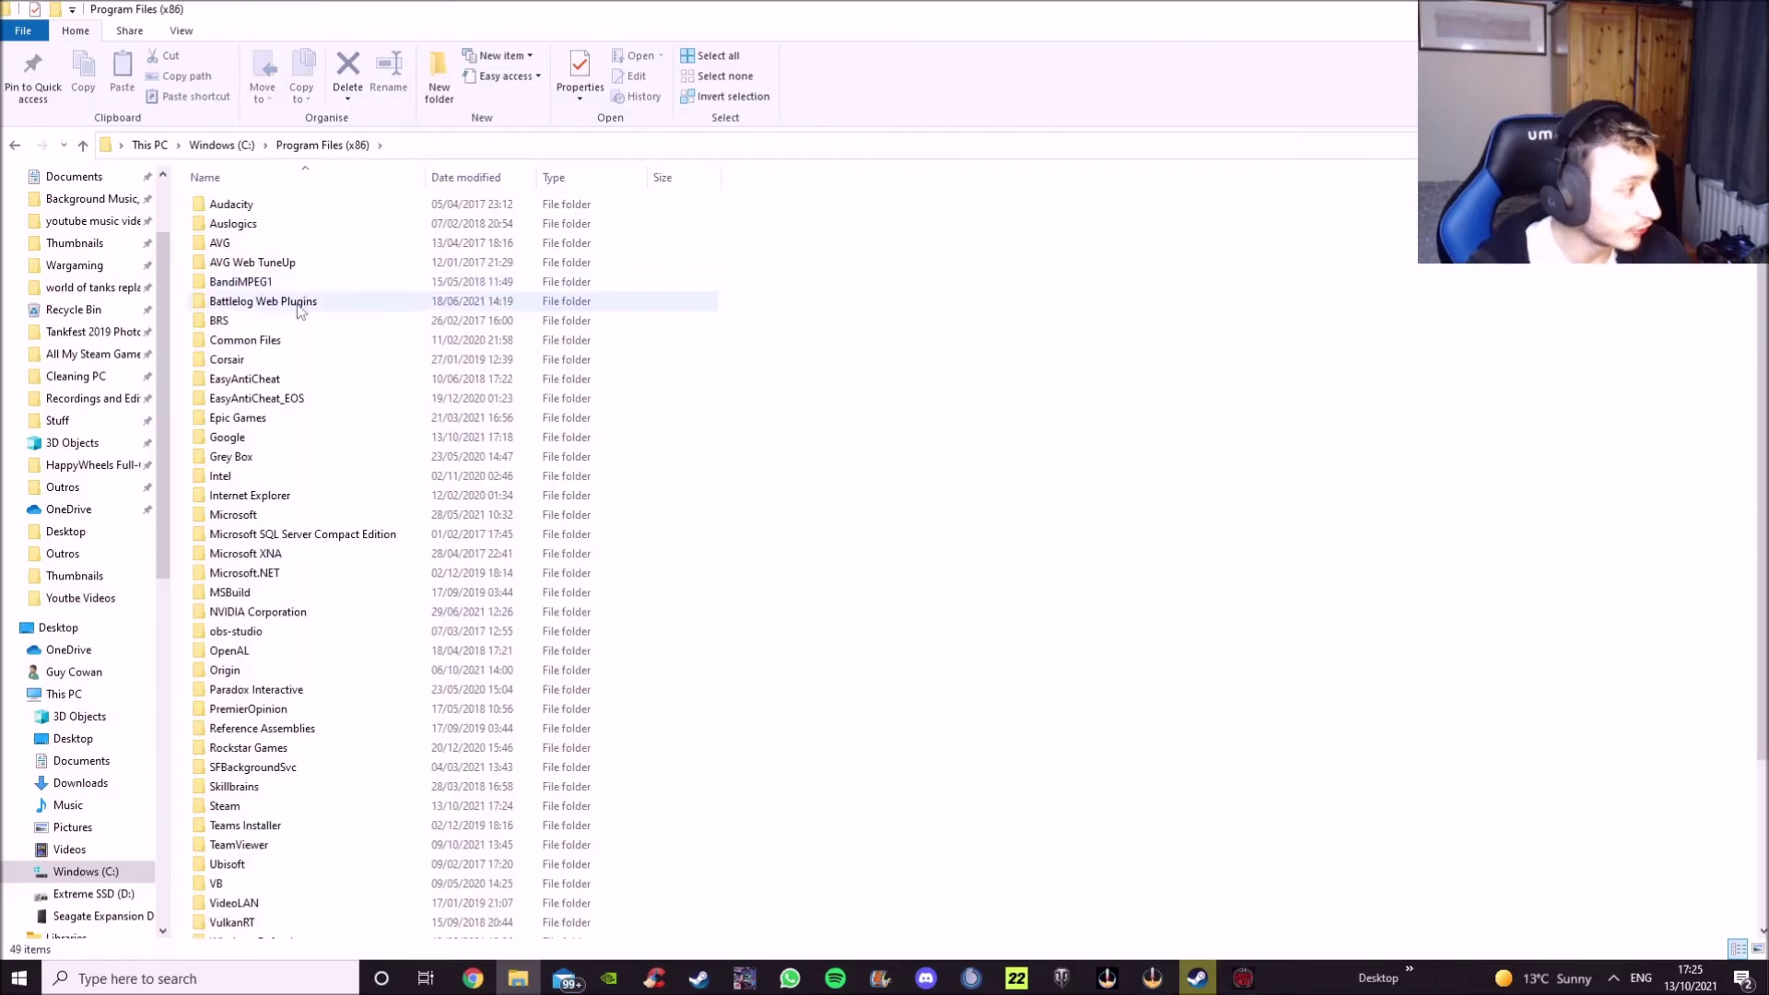
scroll(365, 465, "down", 2)
scroll(368, 479, "down", 2)
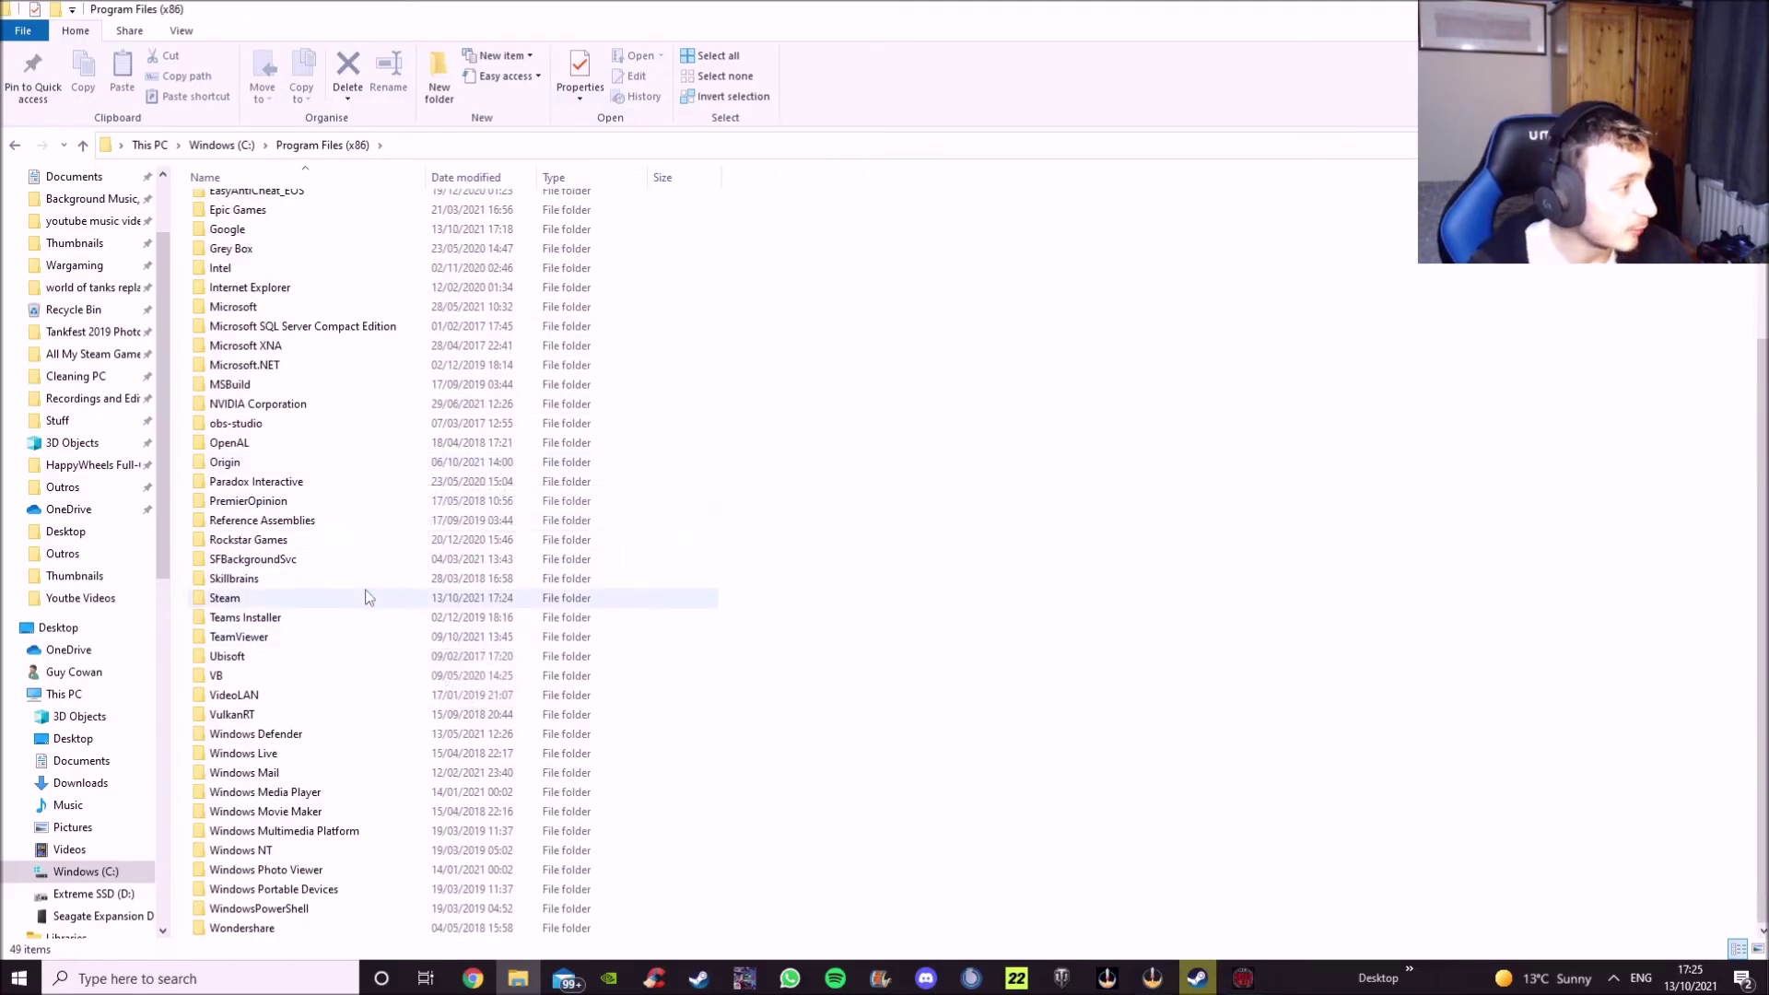
double_click(226, 597)
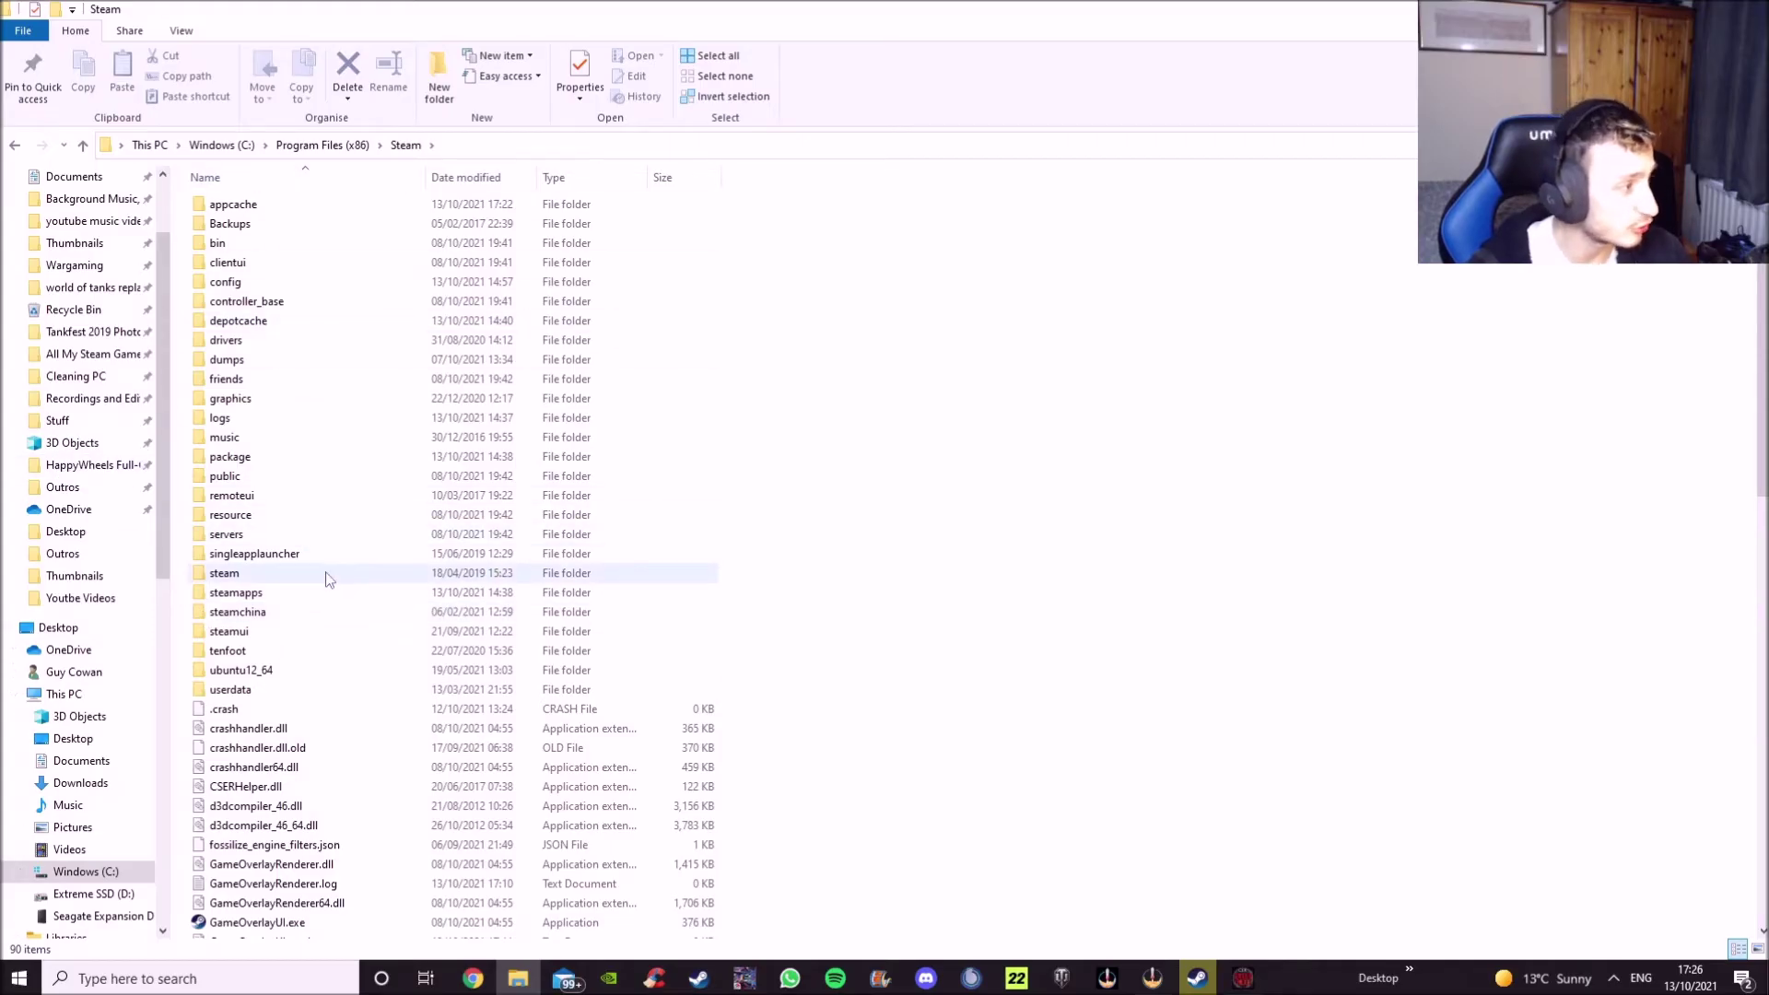
- Open the mods folder of Call to Arms - Gates of Hell Ostfront BETA inside steamapps\common
left_click(243, 596)
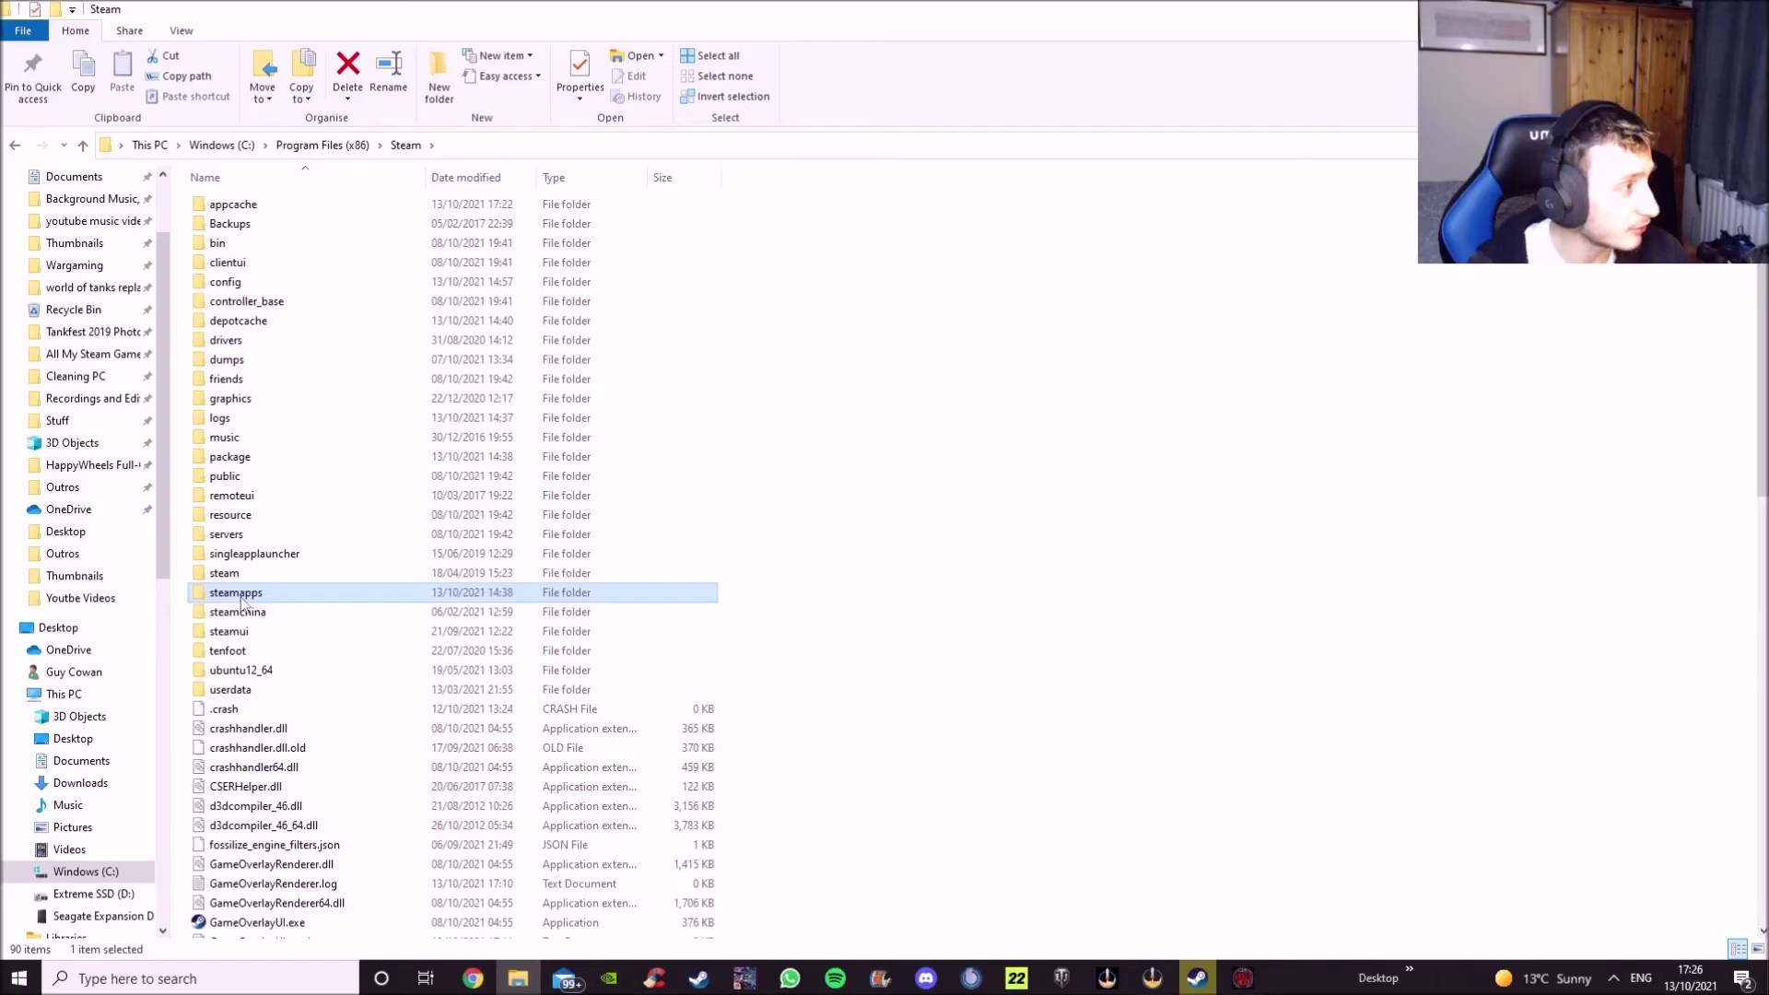
double_click(242, 601)
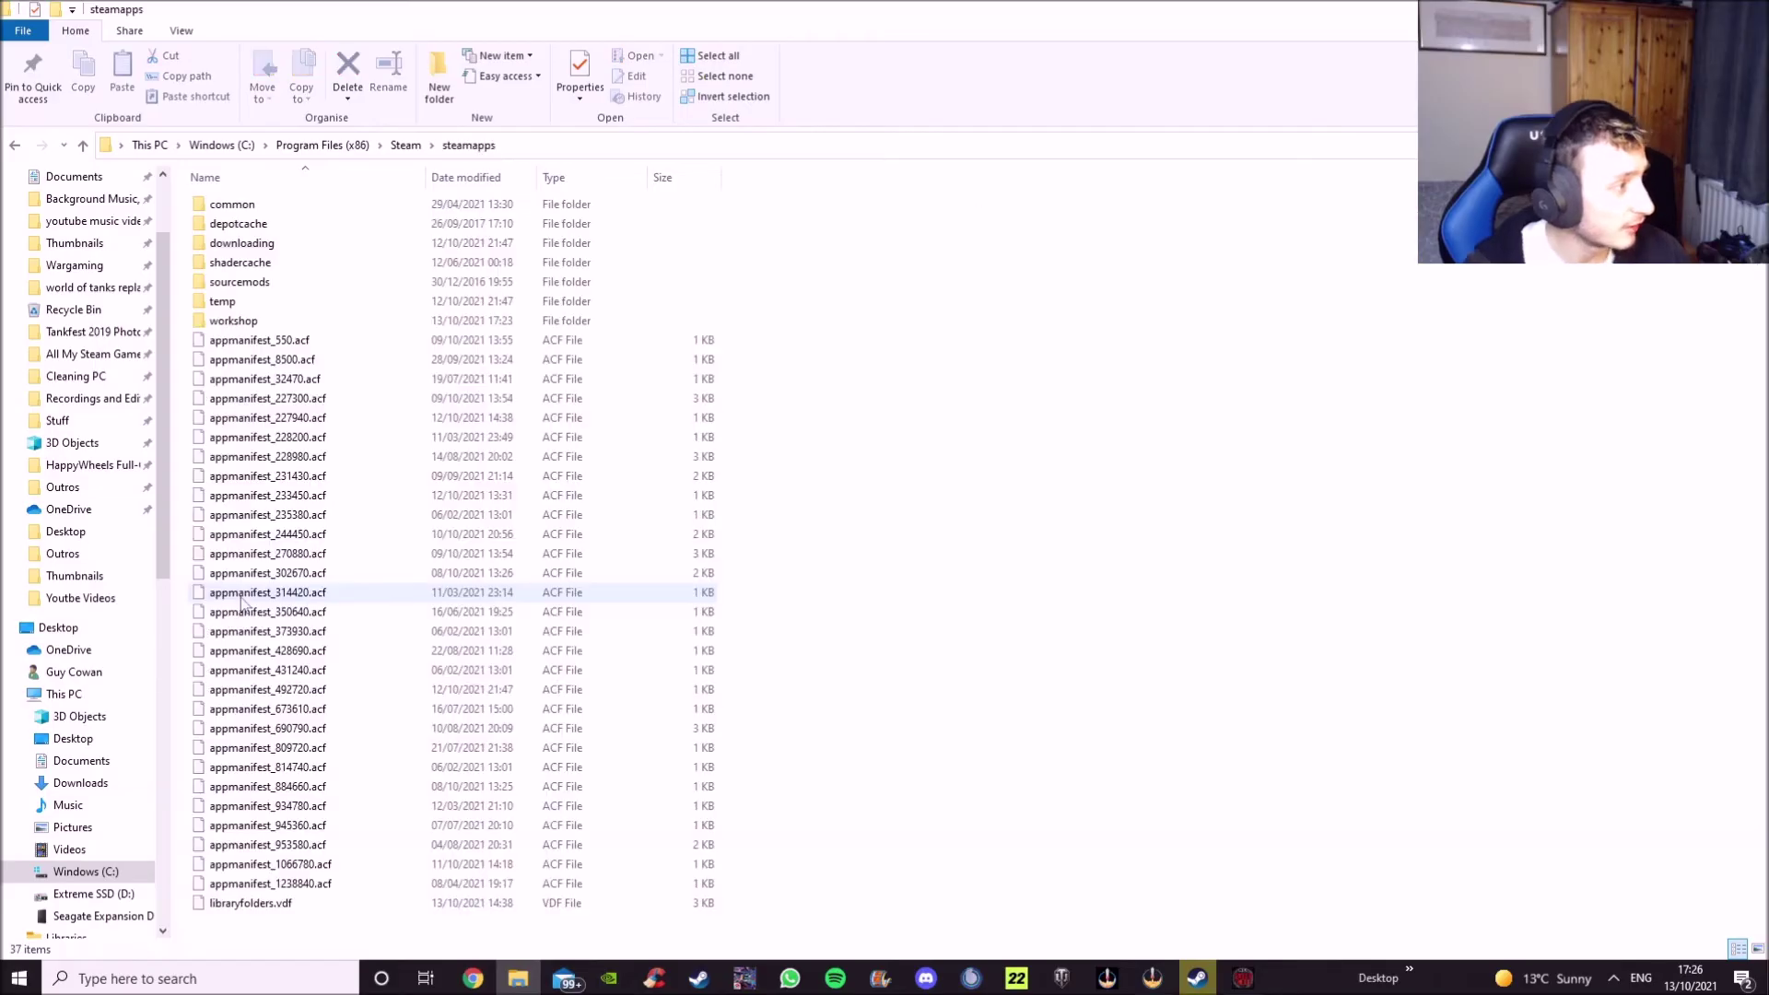
left_click(237, 207)
double_click(238, 206)
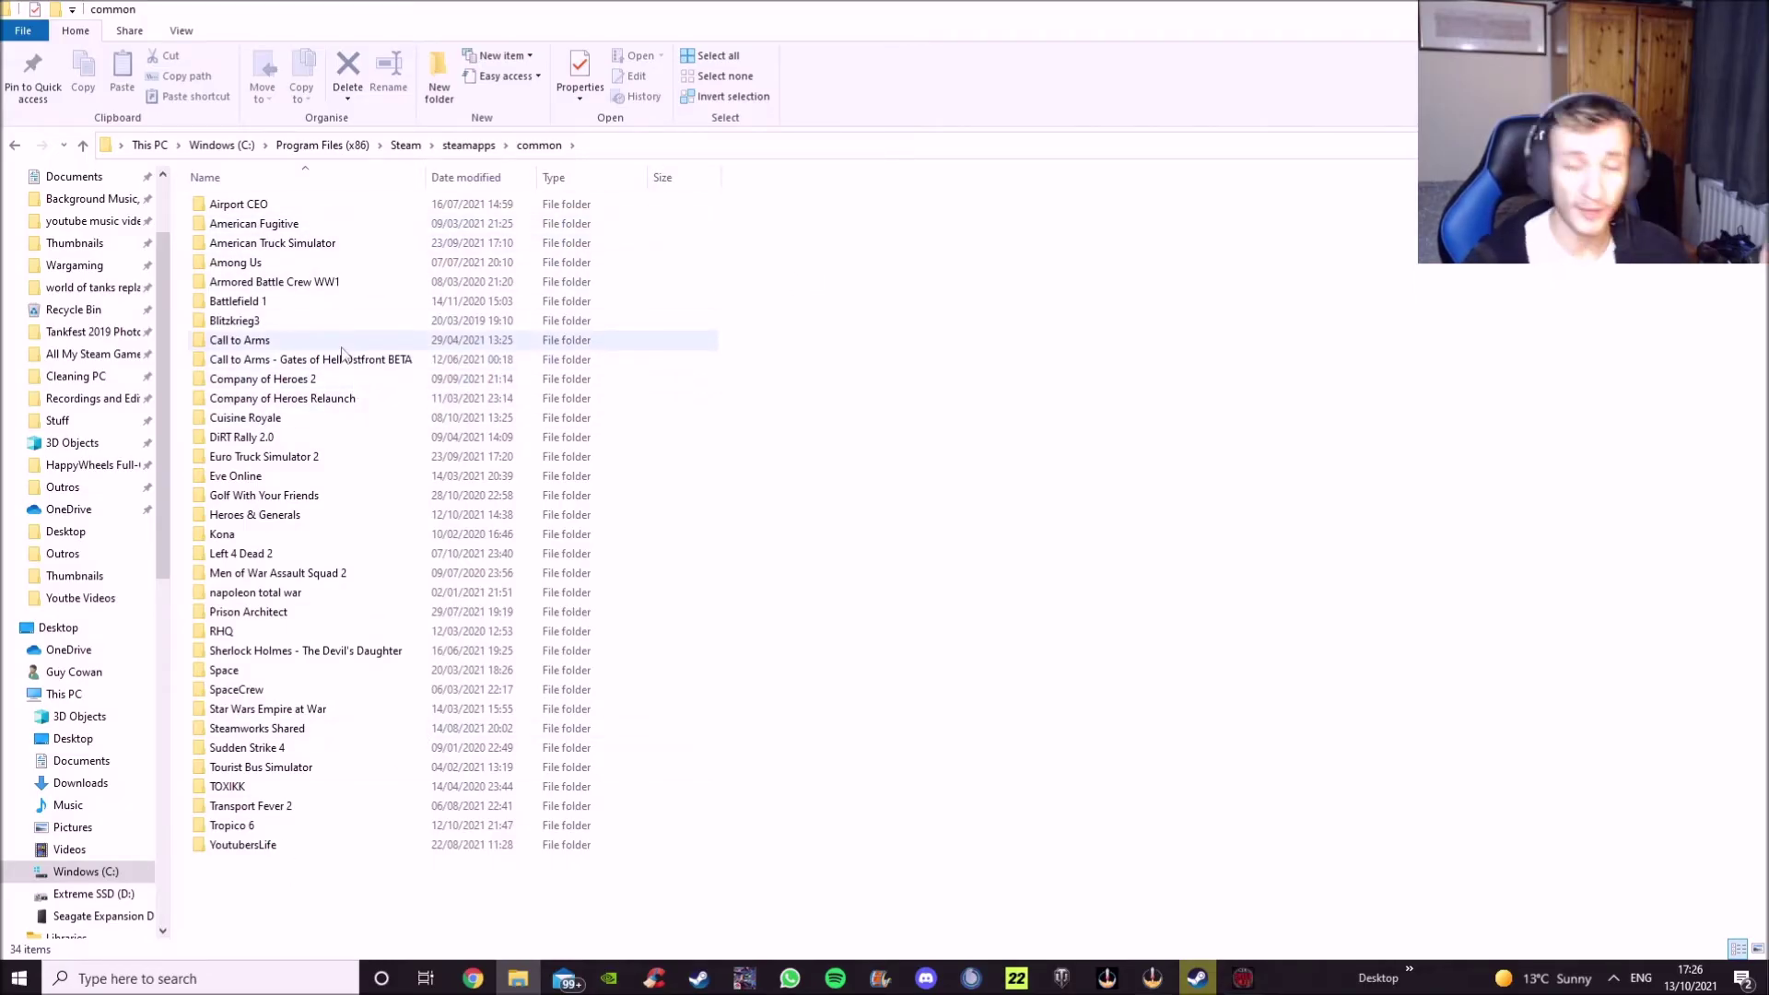
mouse_move(342, 353)
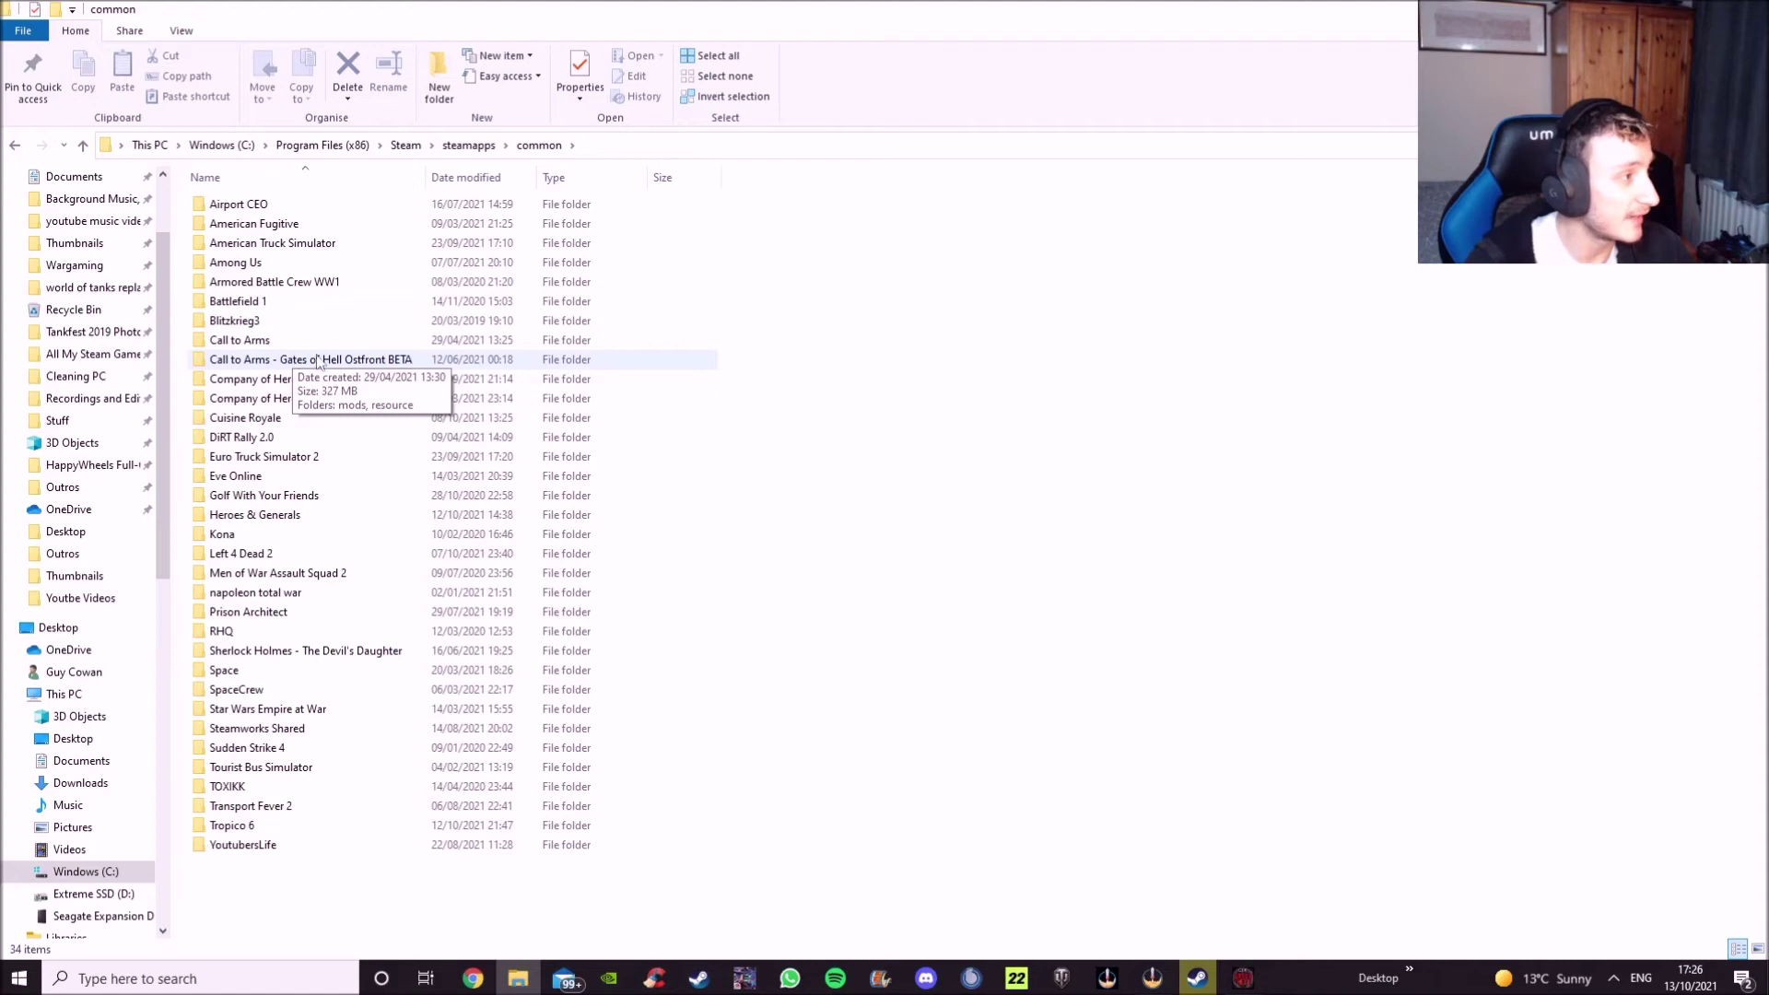
mouse_move(373, 326)
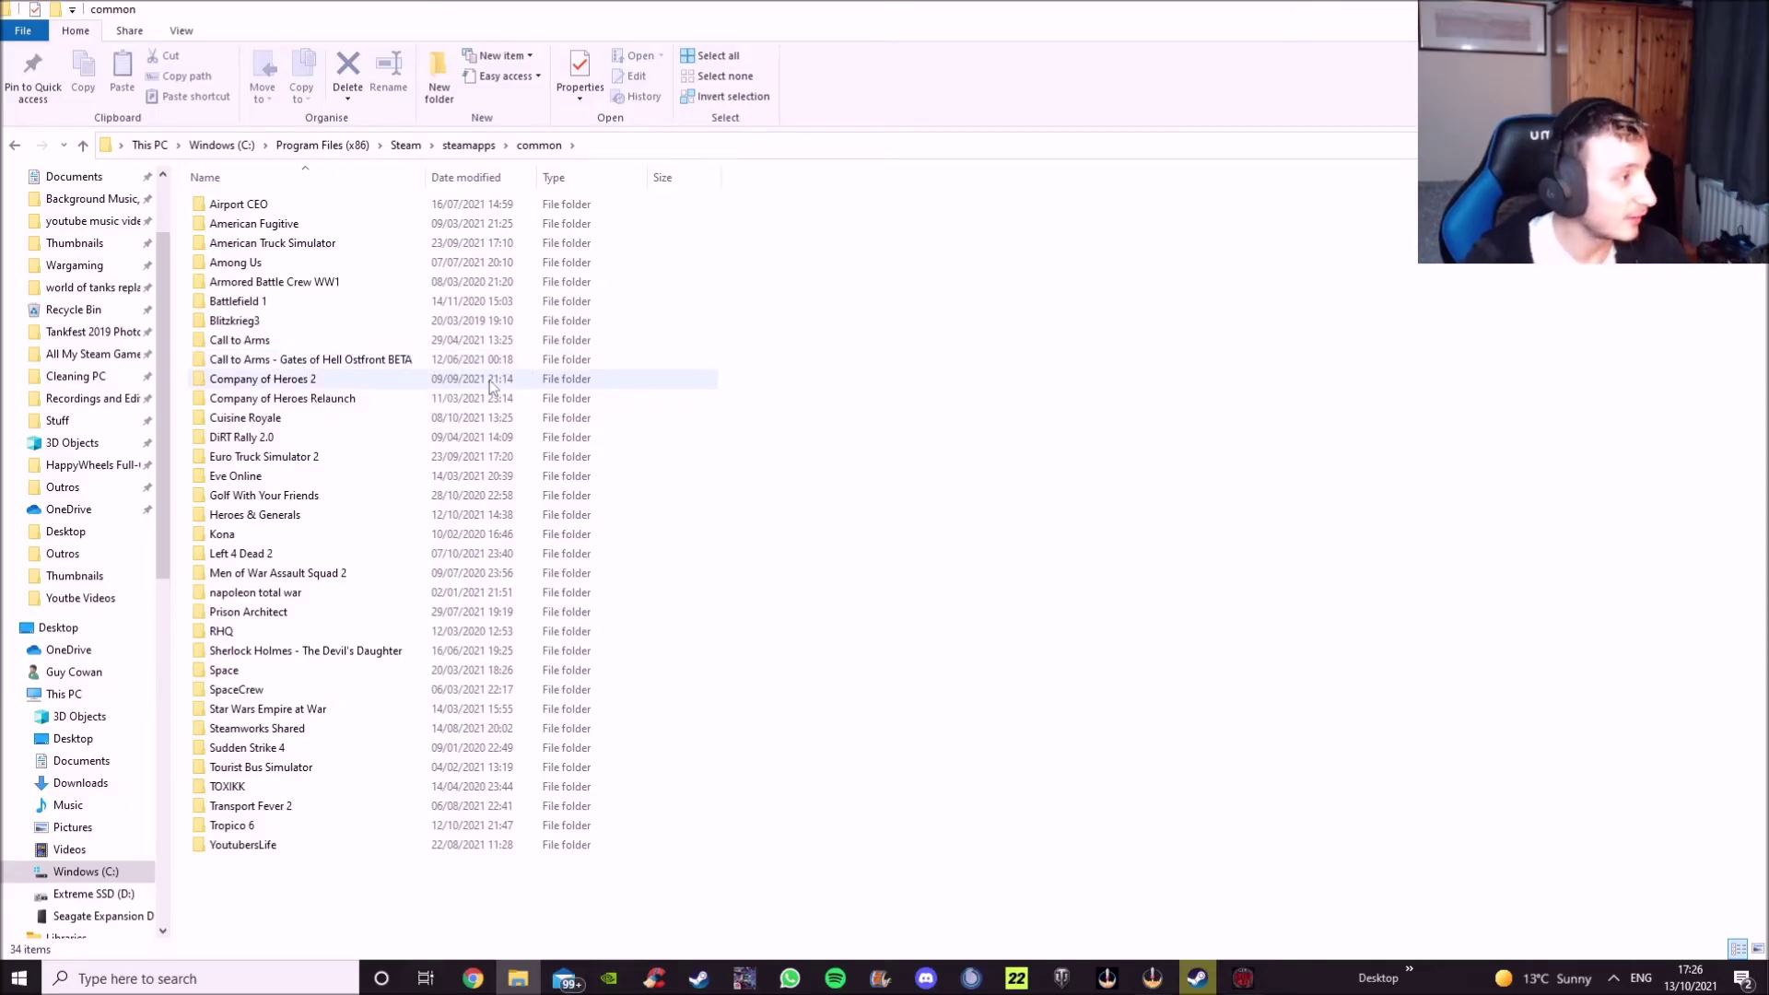
double_click(330, 364)
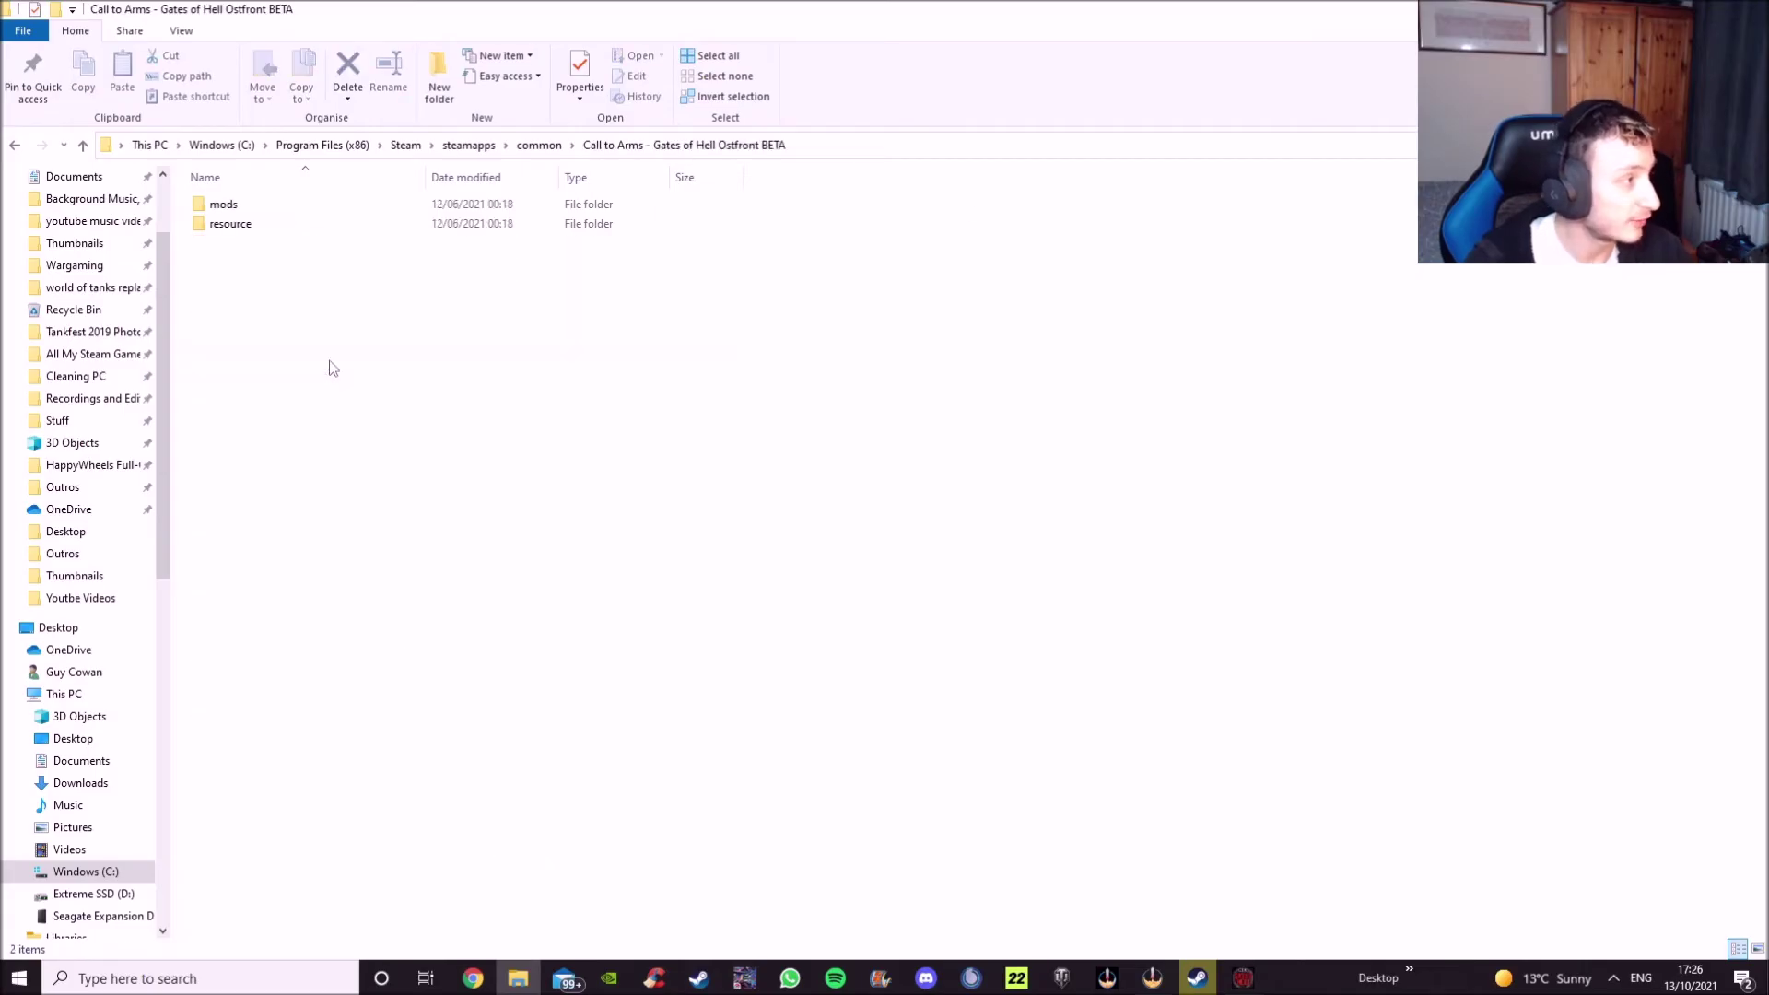
double_click(316, 205)
- Highlight the Defense, KURSKe and Stalingrad1942 mod folders, and clear the selection without deleting them
left_click_drag(281, 288, 426, 207)
left_click_drag(335, 295, 293, 186)
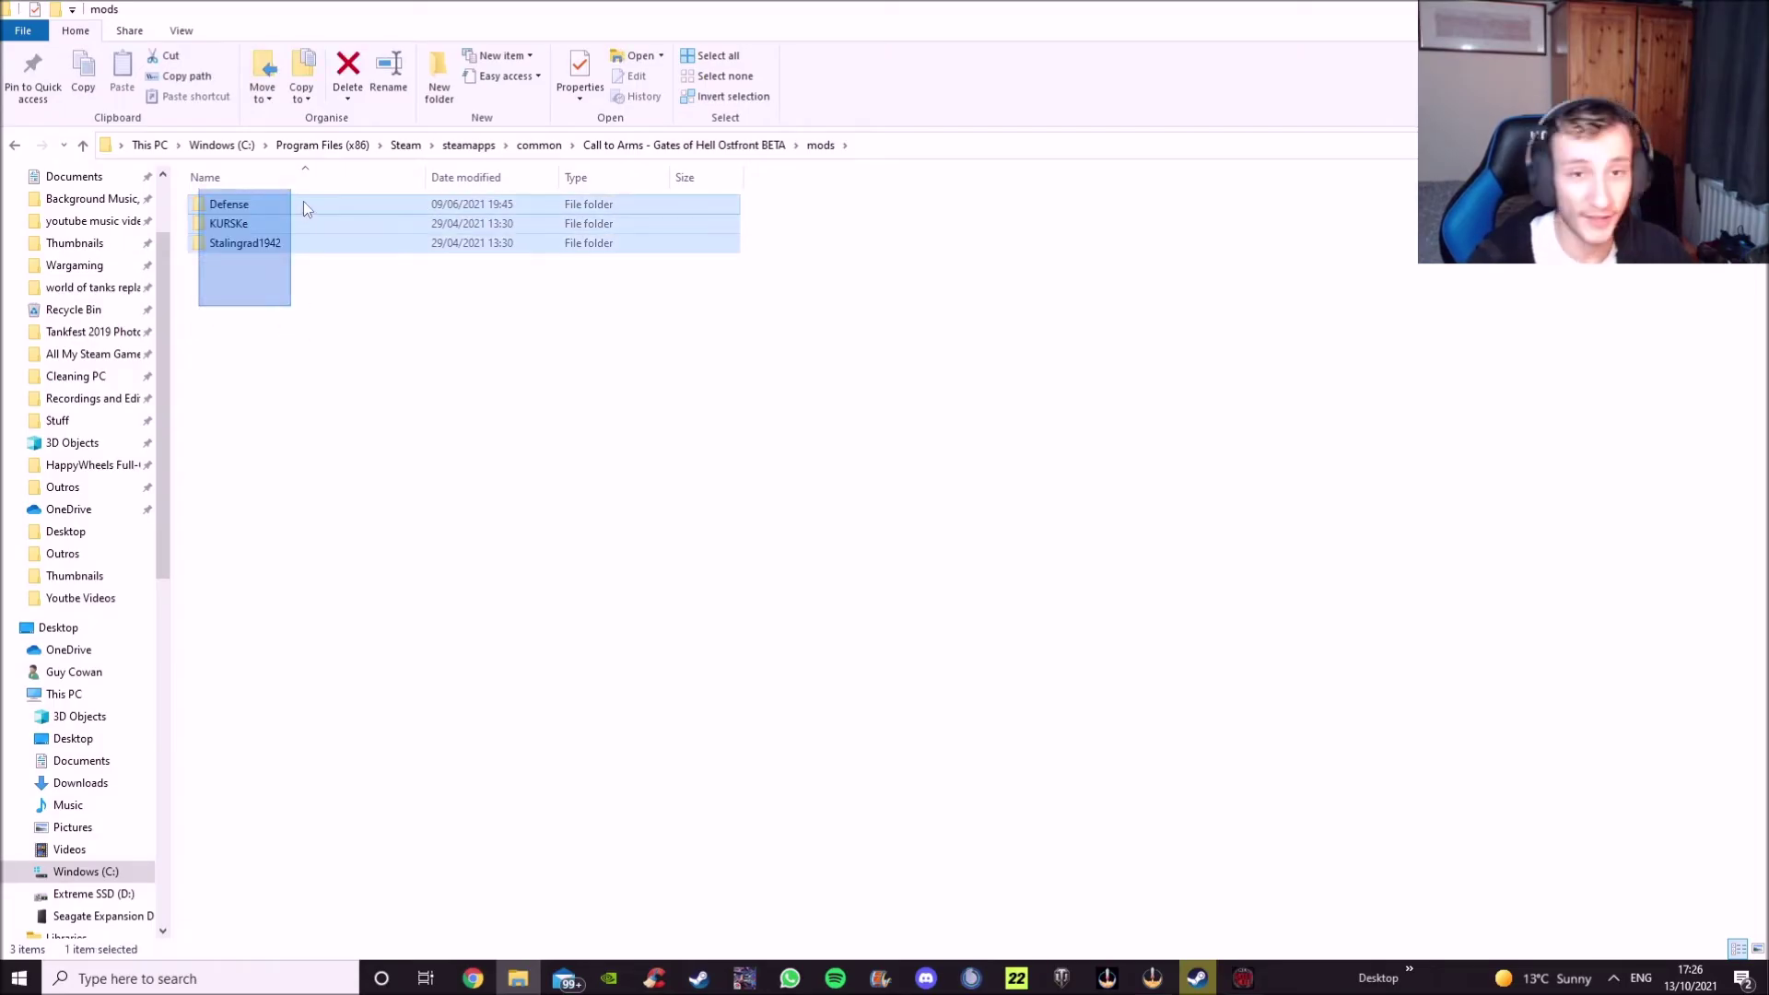
left_click(368, 346)
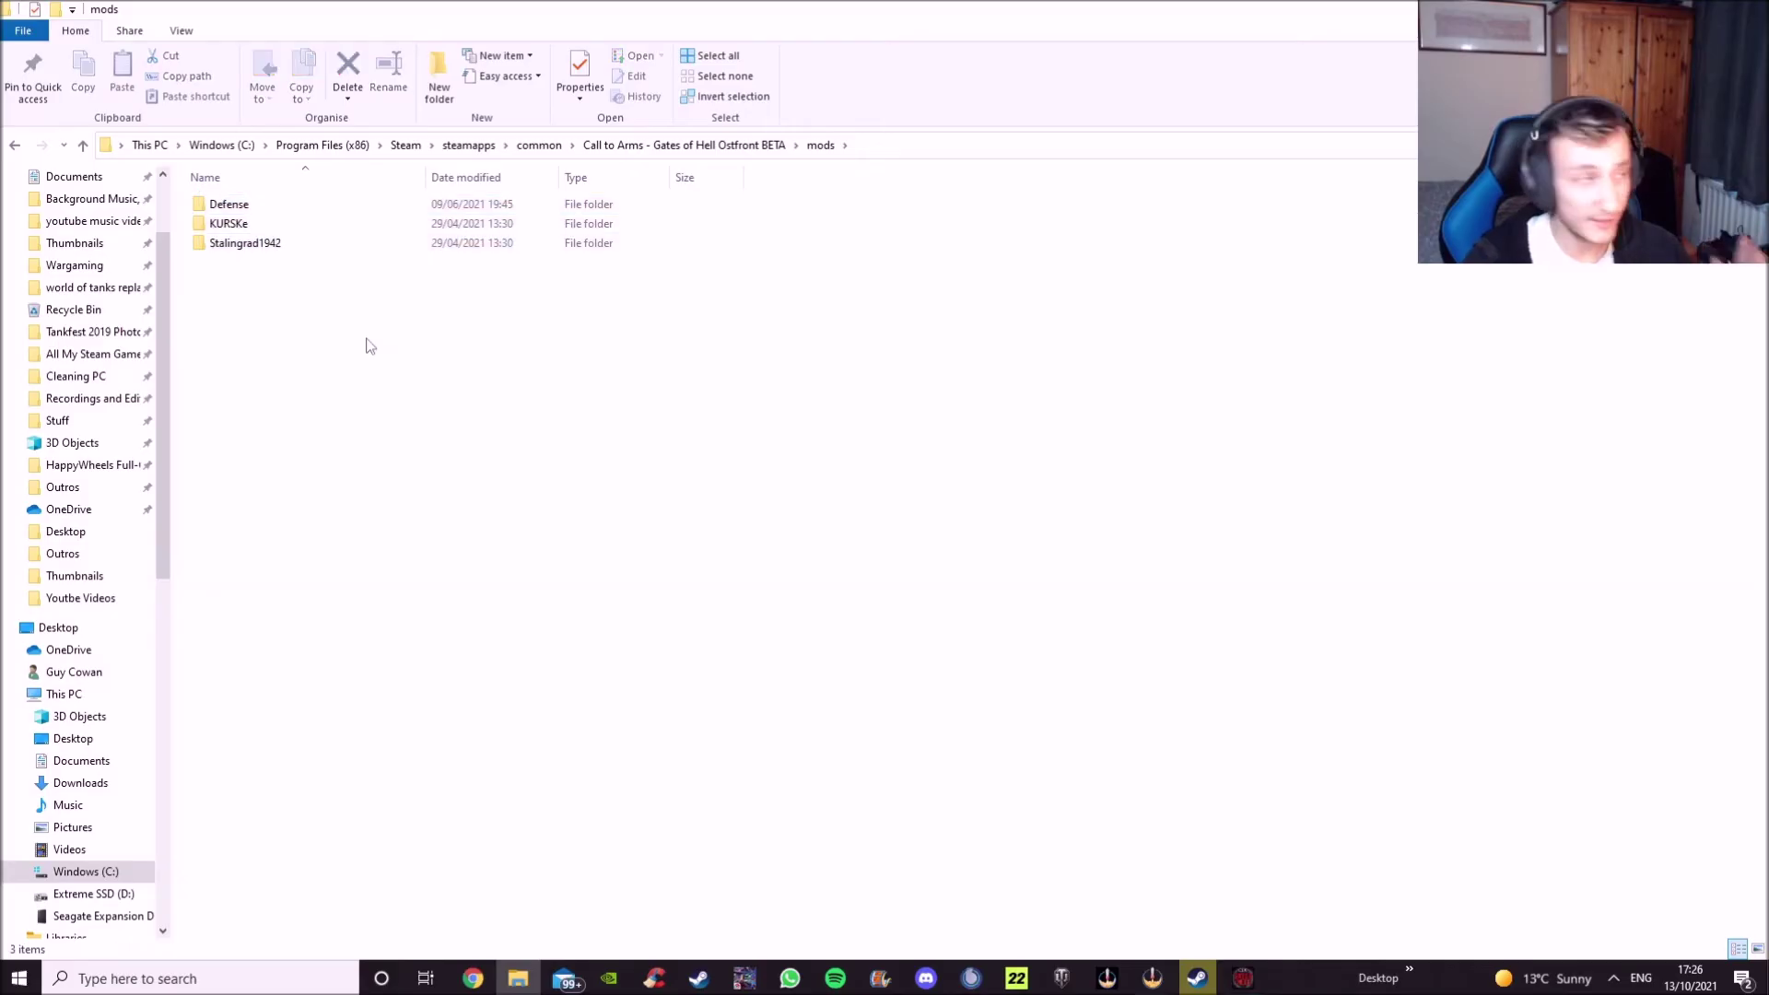
left_click_drag(321, 251, 323, 186)
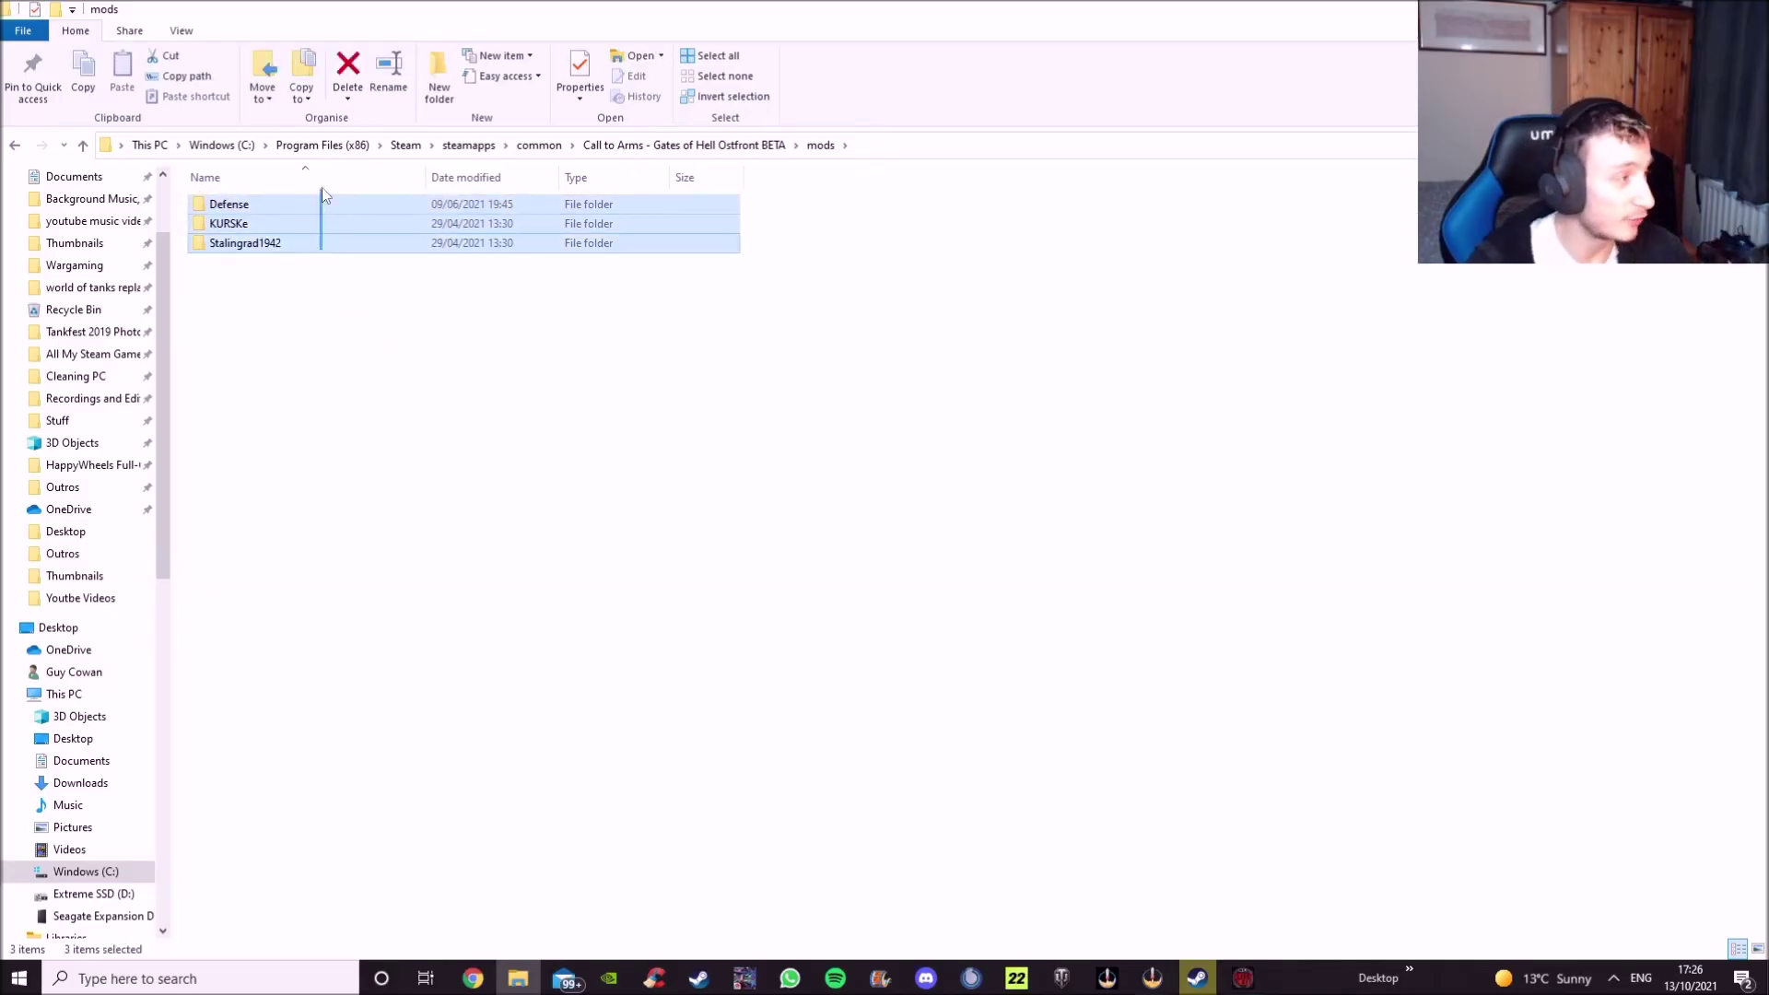
left_click(324, 332)
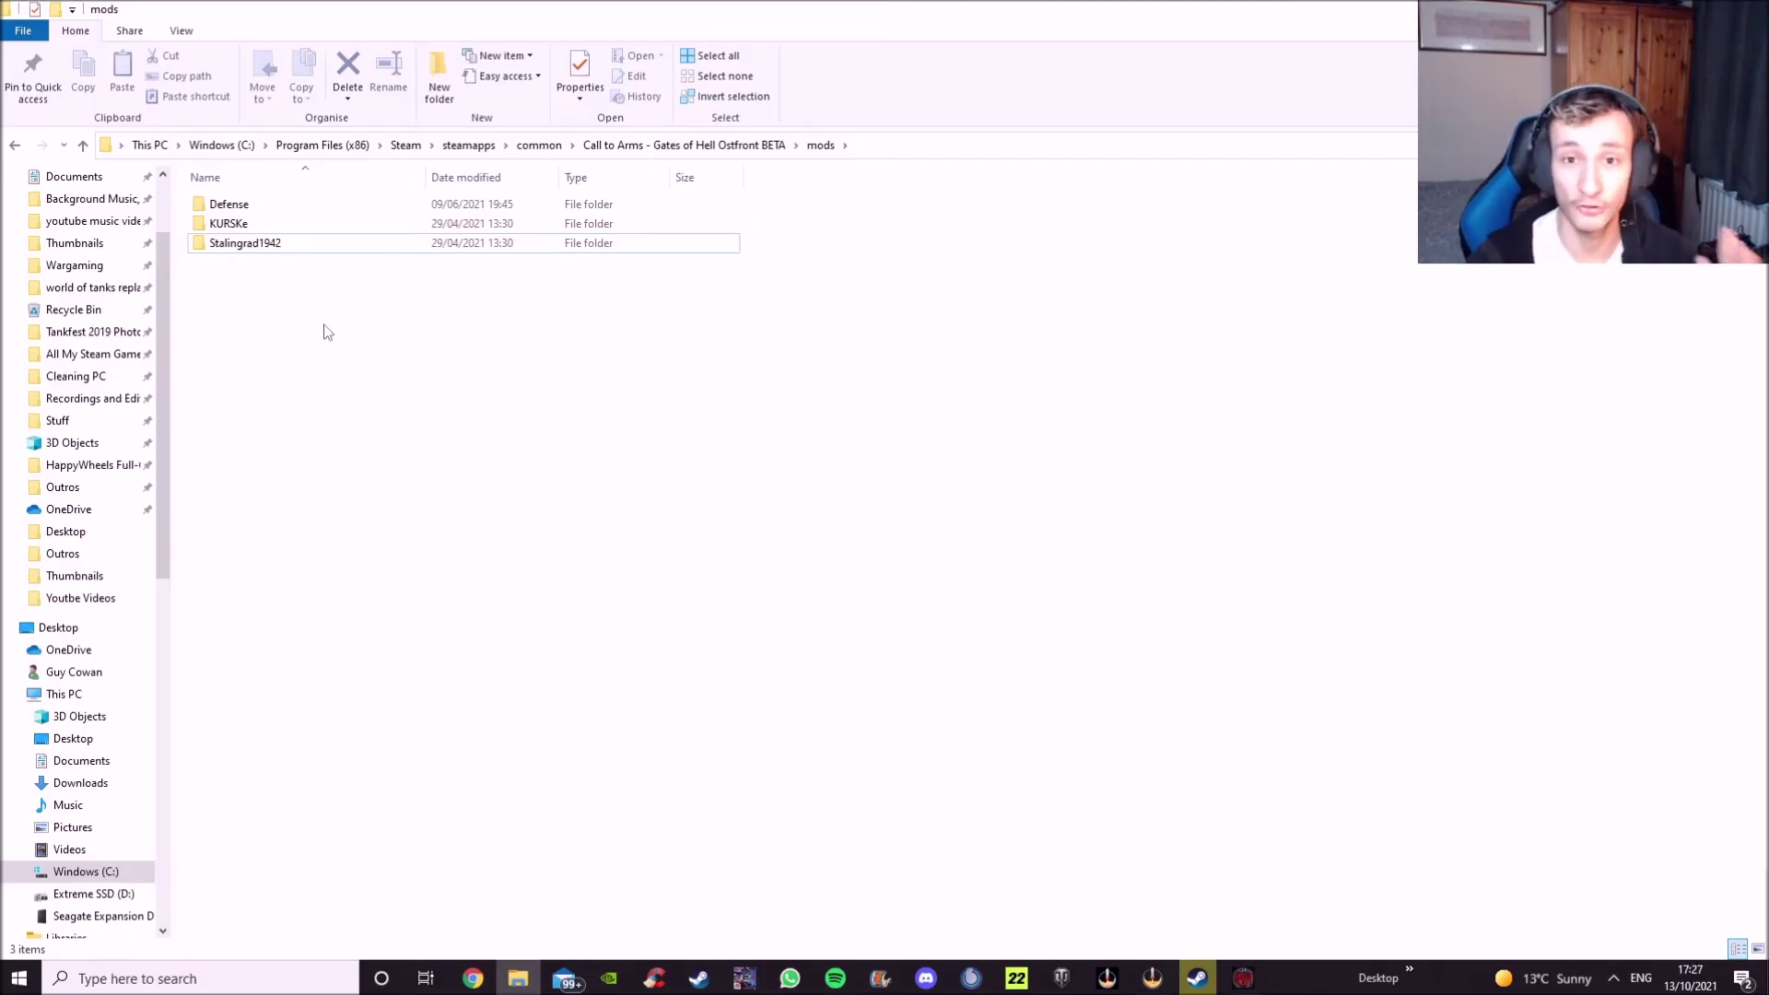
left_click_drag(308, 287, 322, 211)
left_click(504, 505)
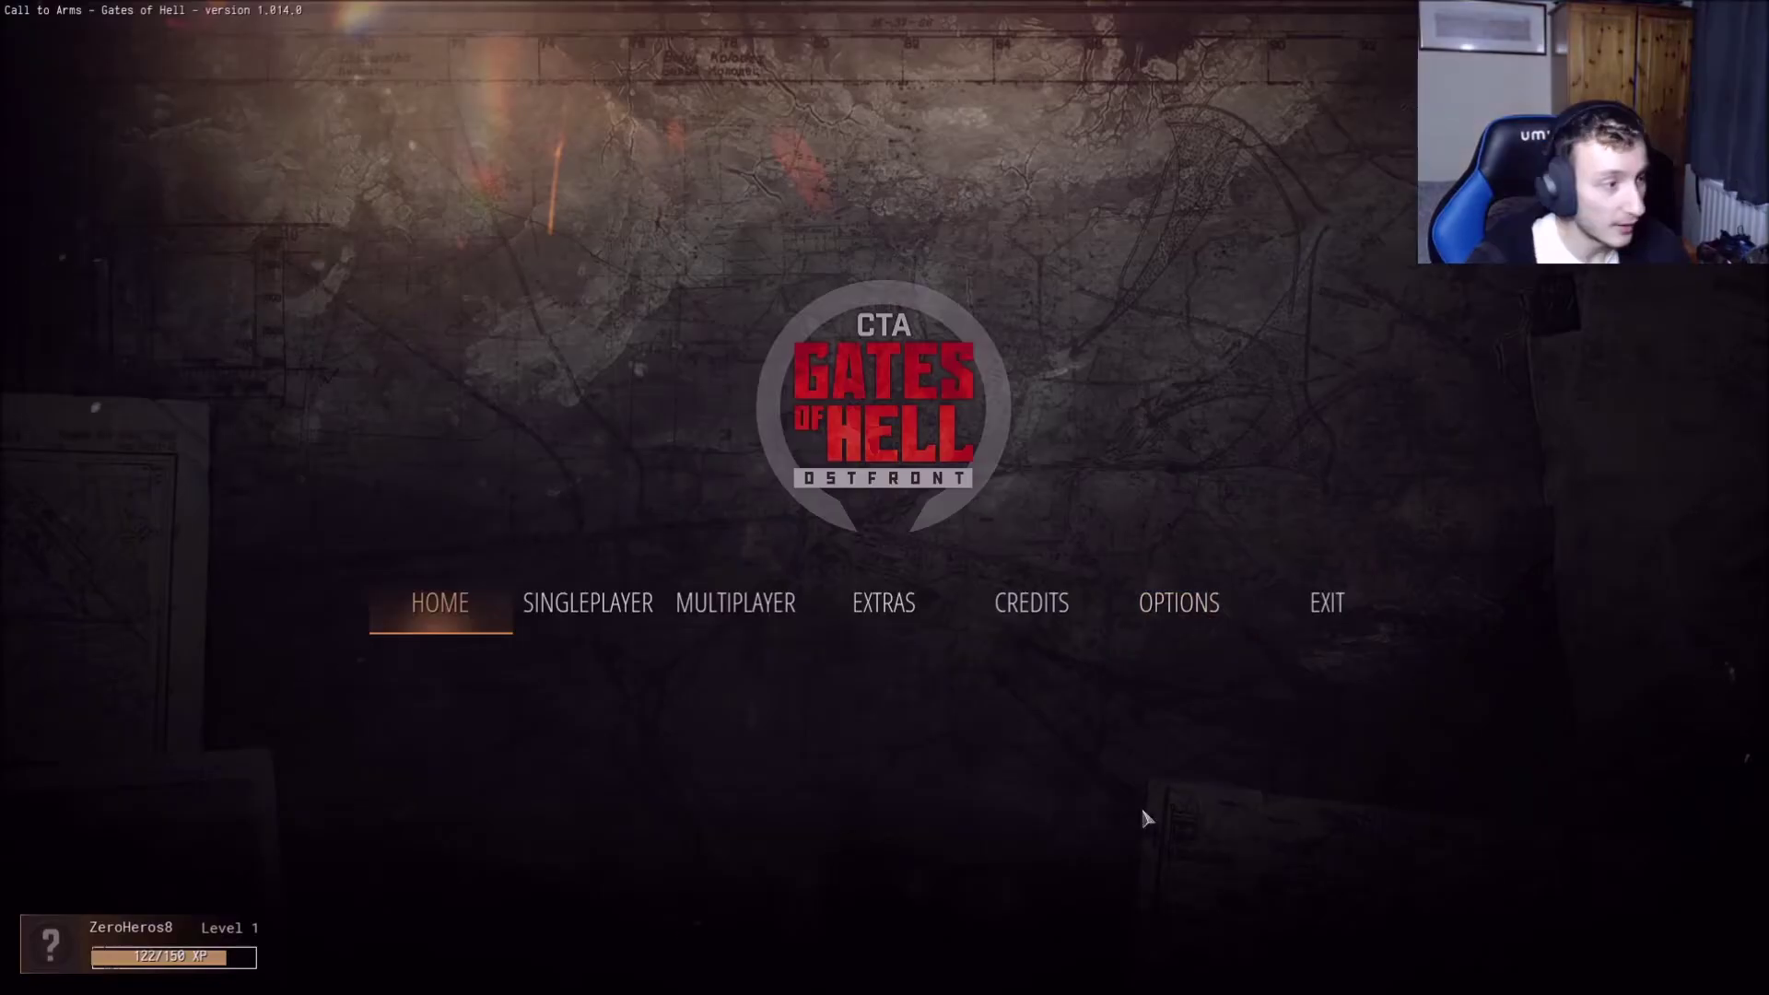
- Open the Workshop mod list in the game's Extras, and switch to Steam to open the Workshop subscriptions of Gates of Hell: Ostfront
left_click(892, 615)
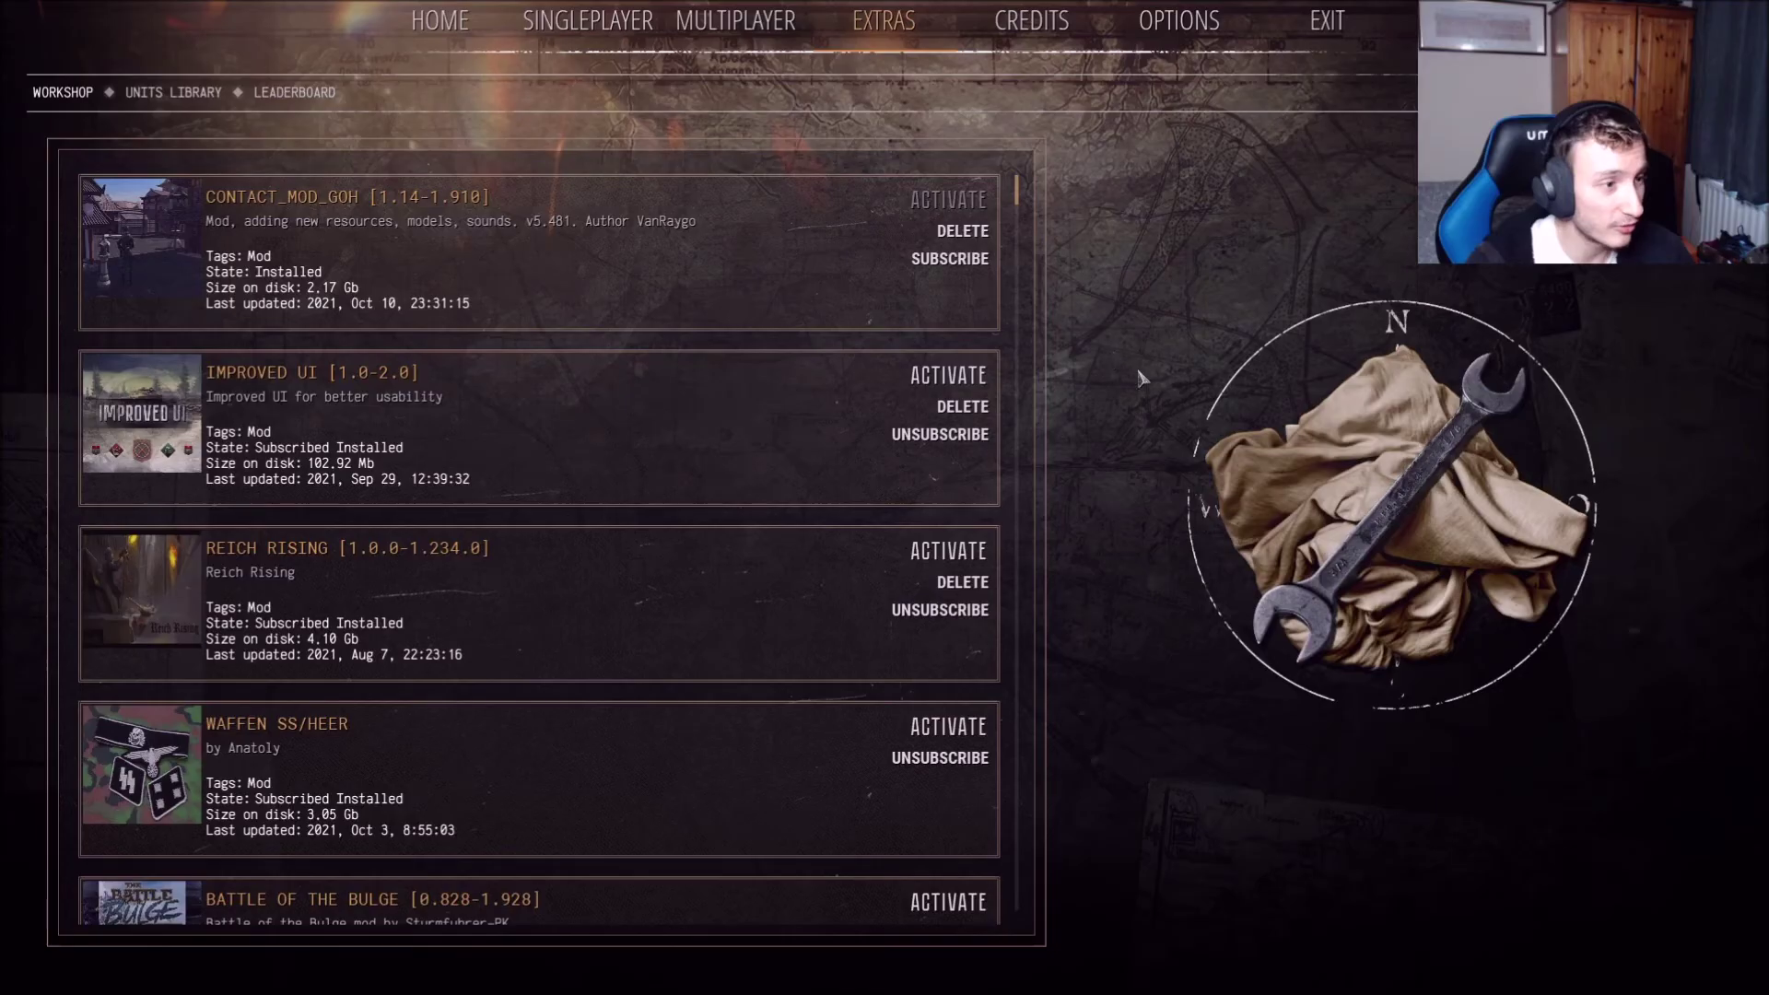
key("alt+Tab")
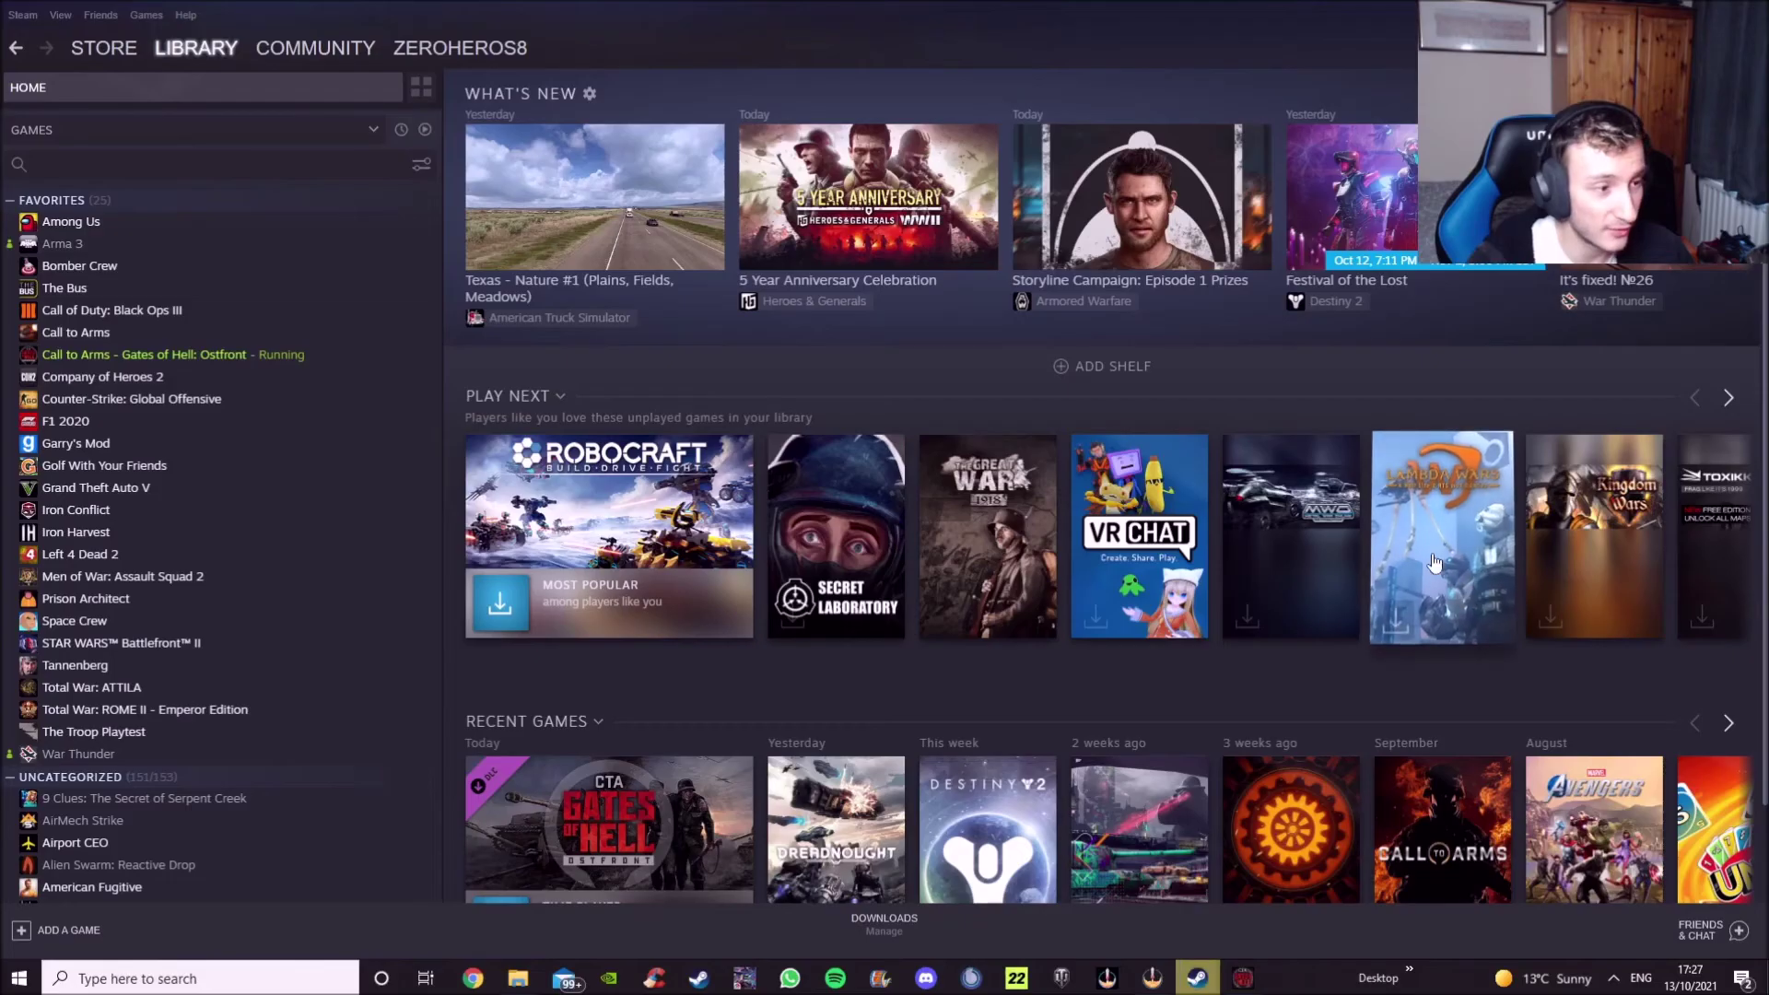
left_click(92, 355)
scroll(1566, 613, "down", 3)
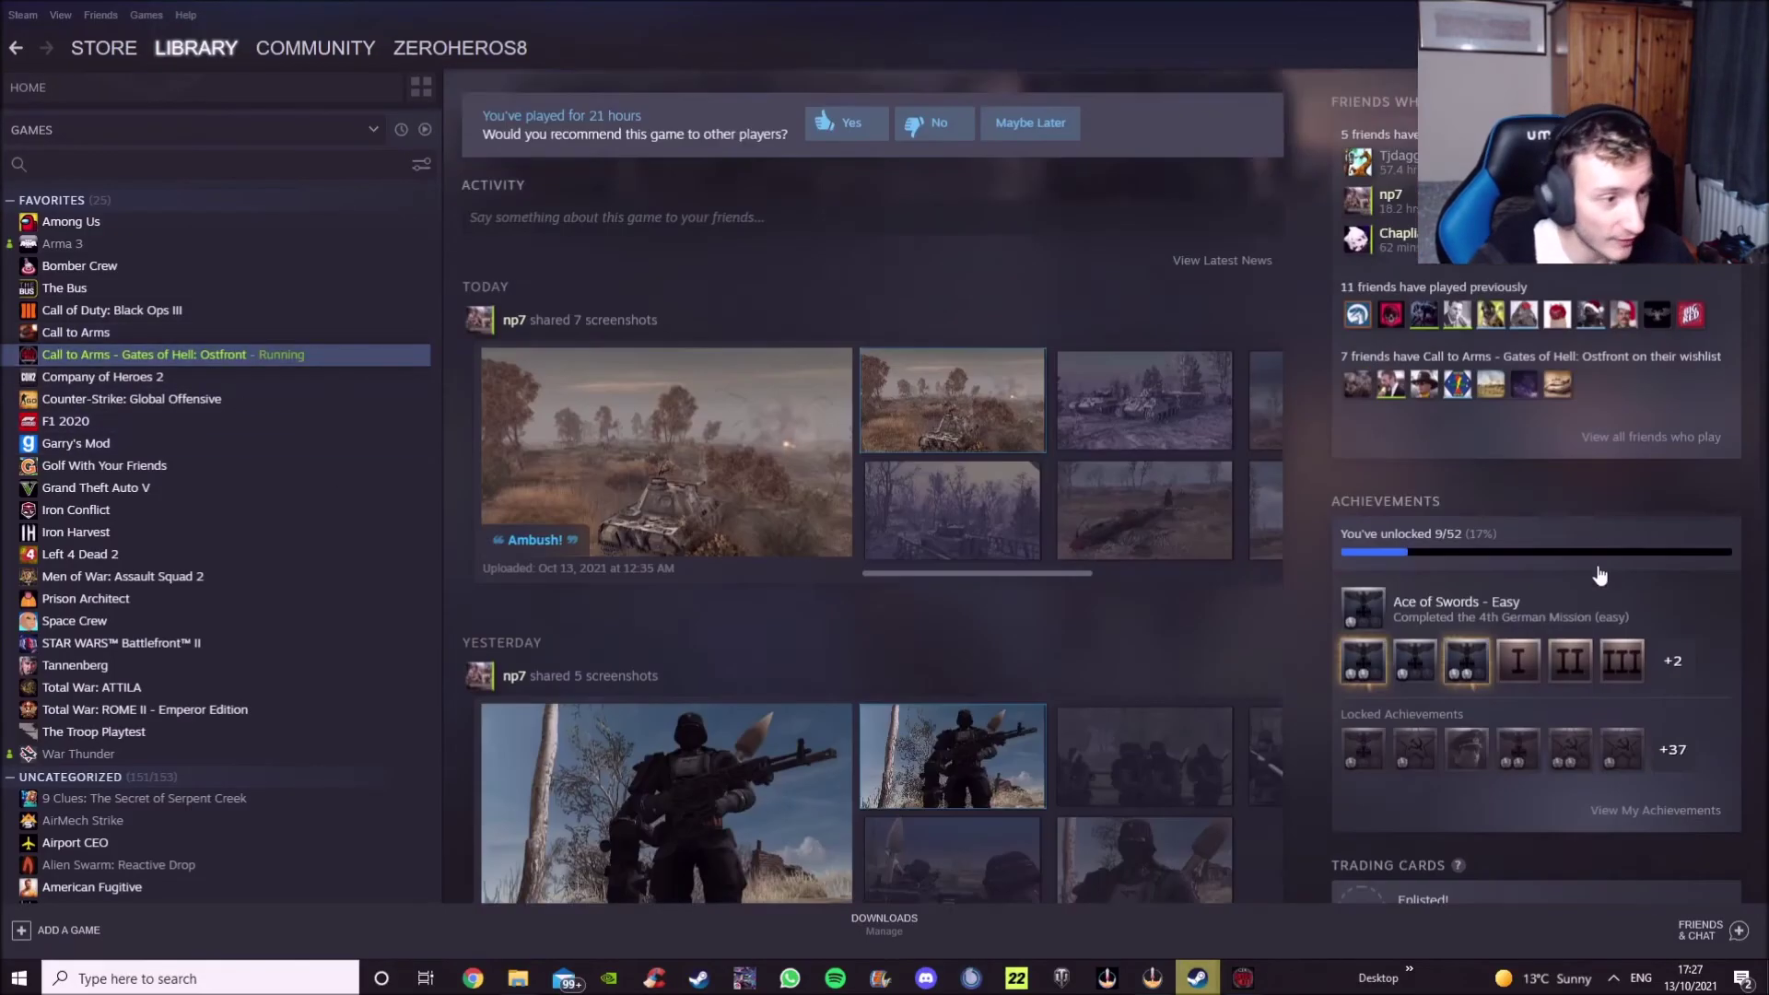
scroll(1565, 613, "down", 10)
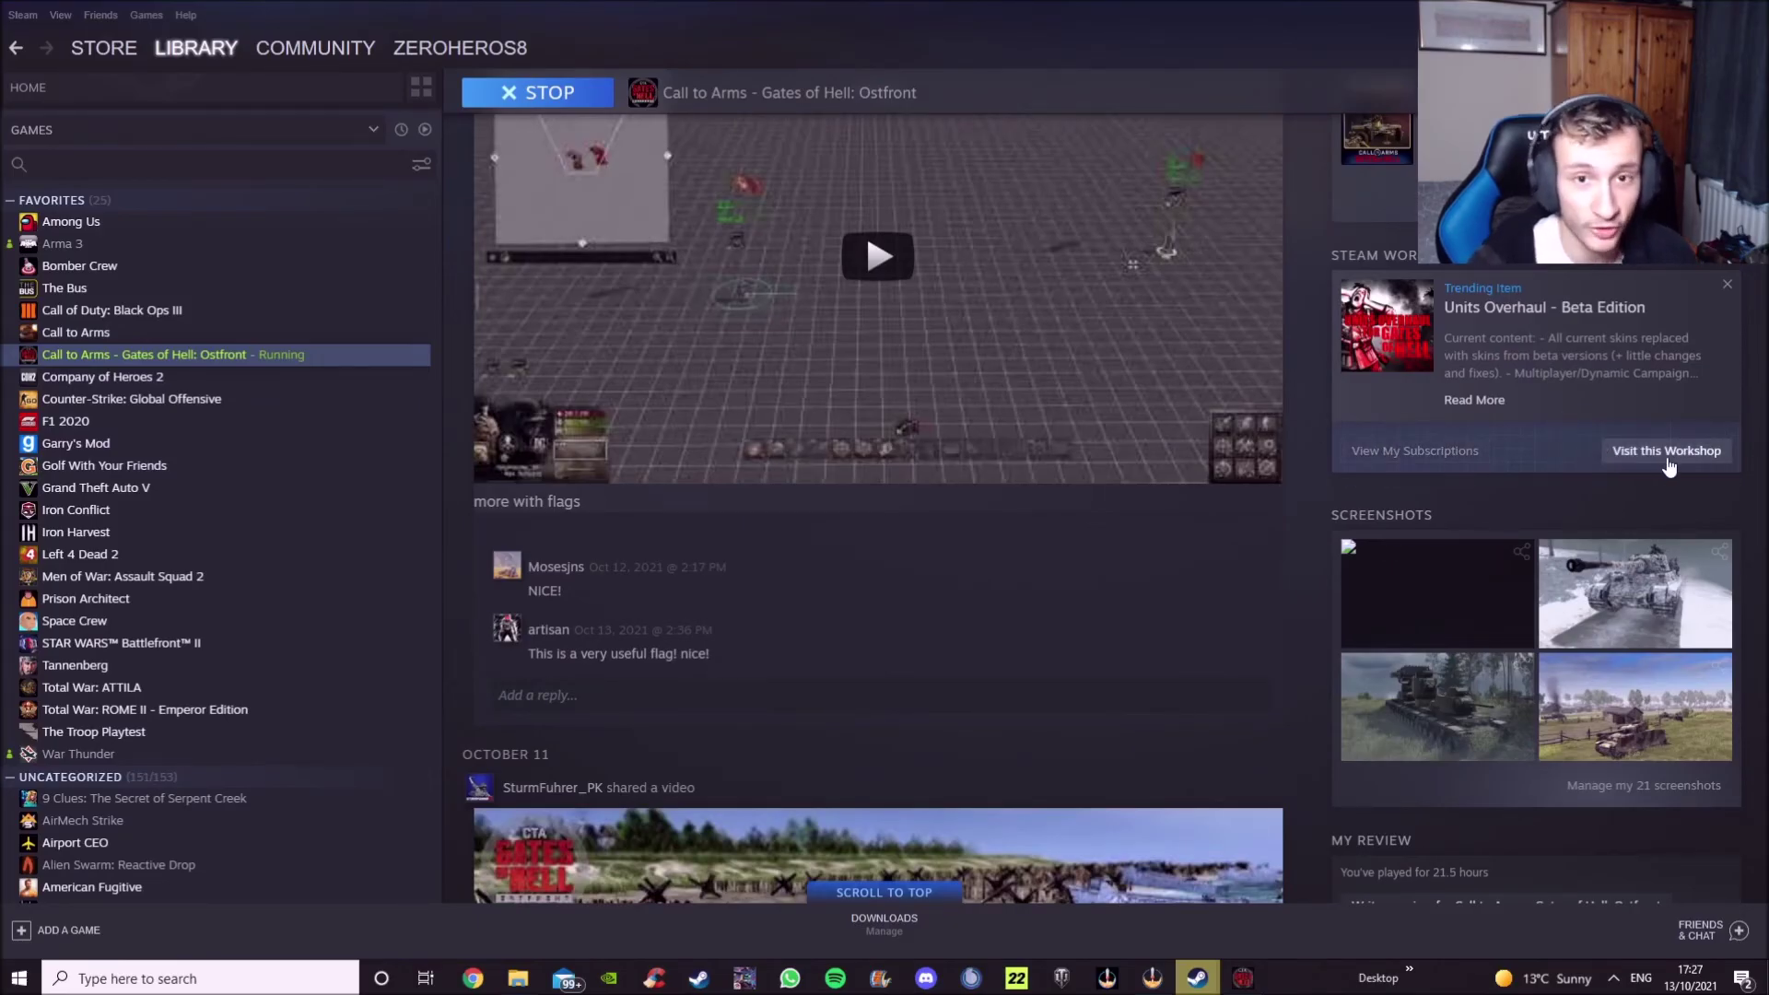
left_click(1437, 453)
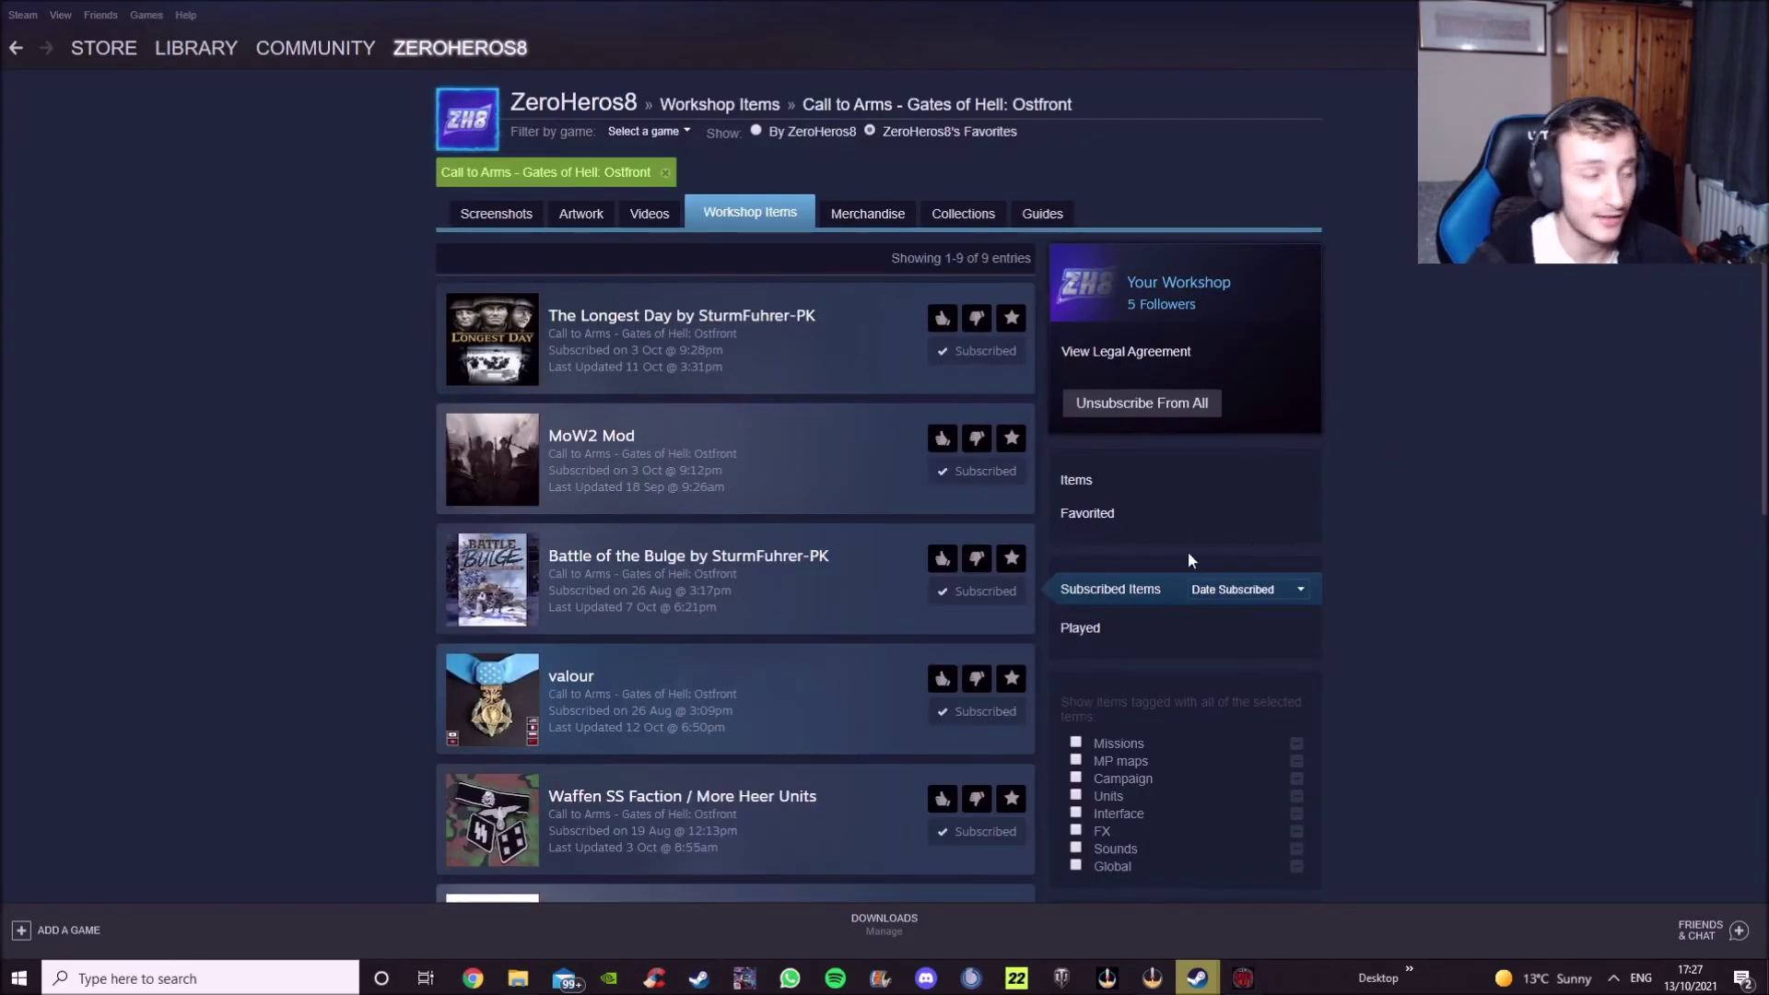
- Review the full list of subscribed Workshop items for Call to Arms - Gates of Hell: Ostfront
mouse_move(744, 494)
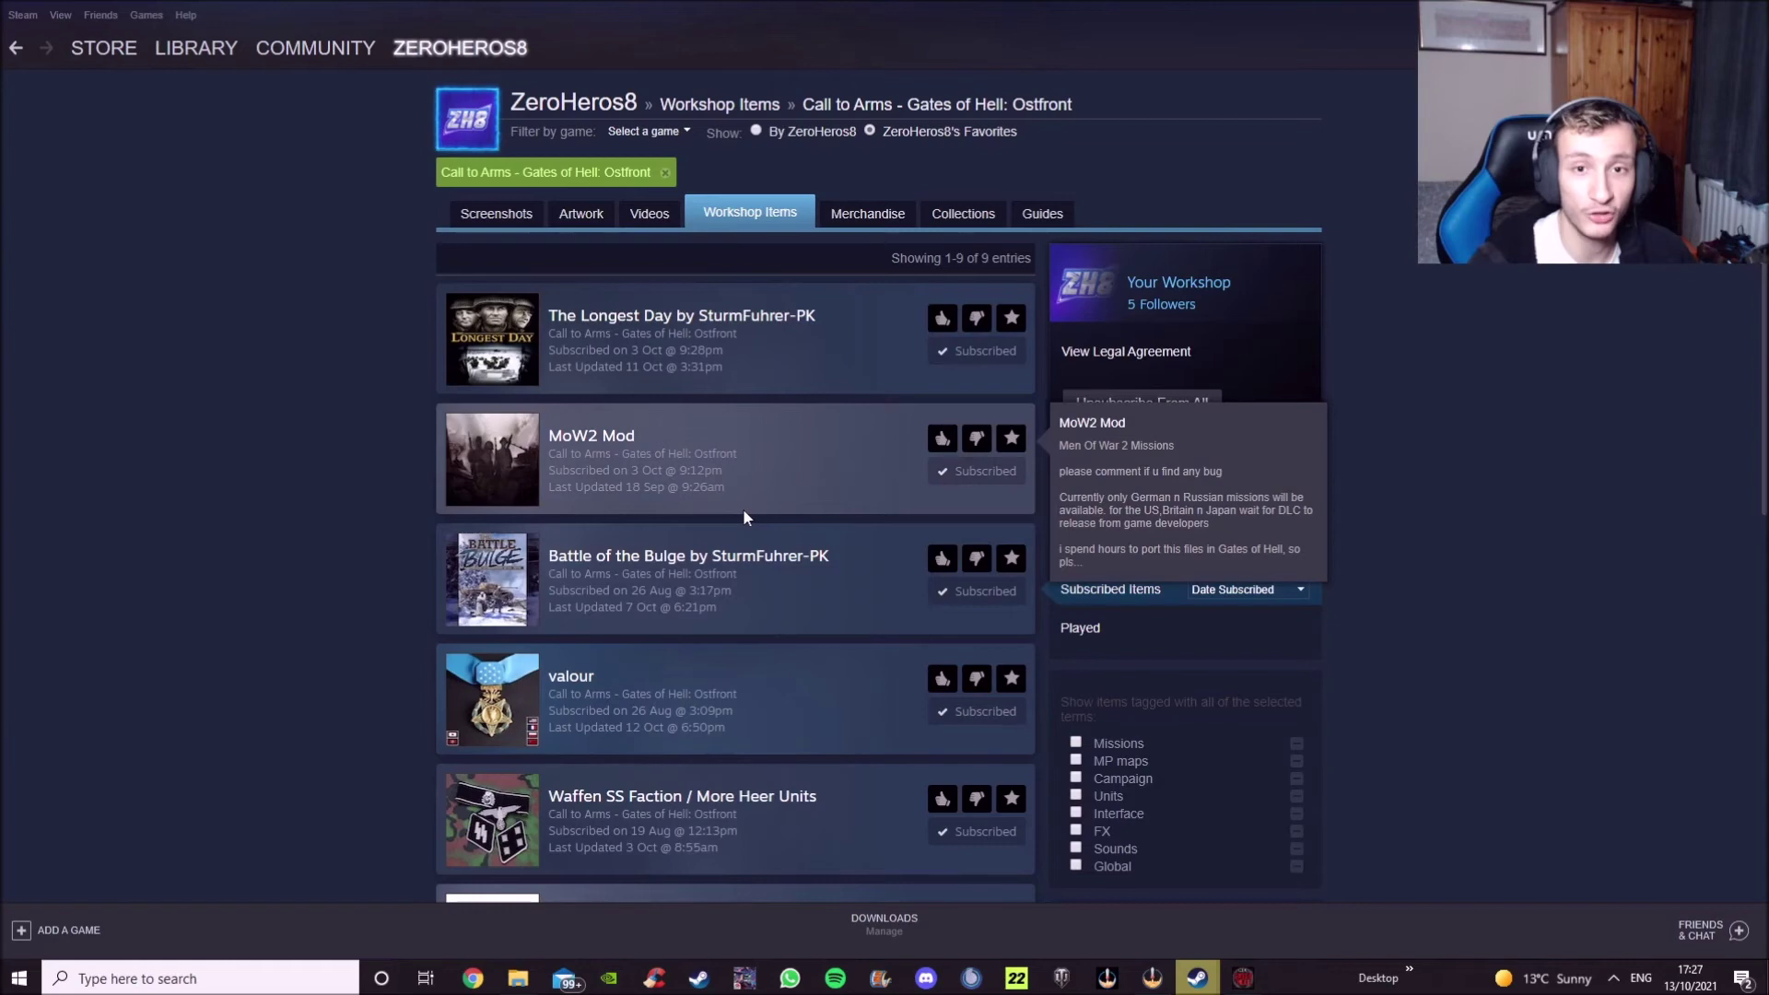
scroll(723, 451, "down", 5)
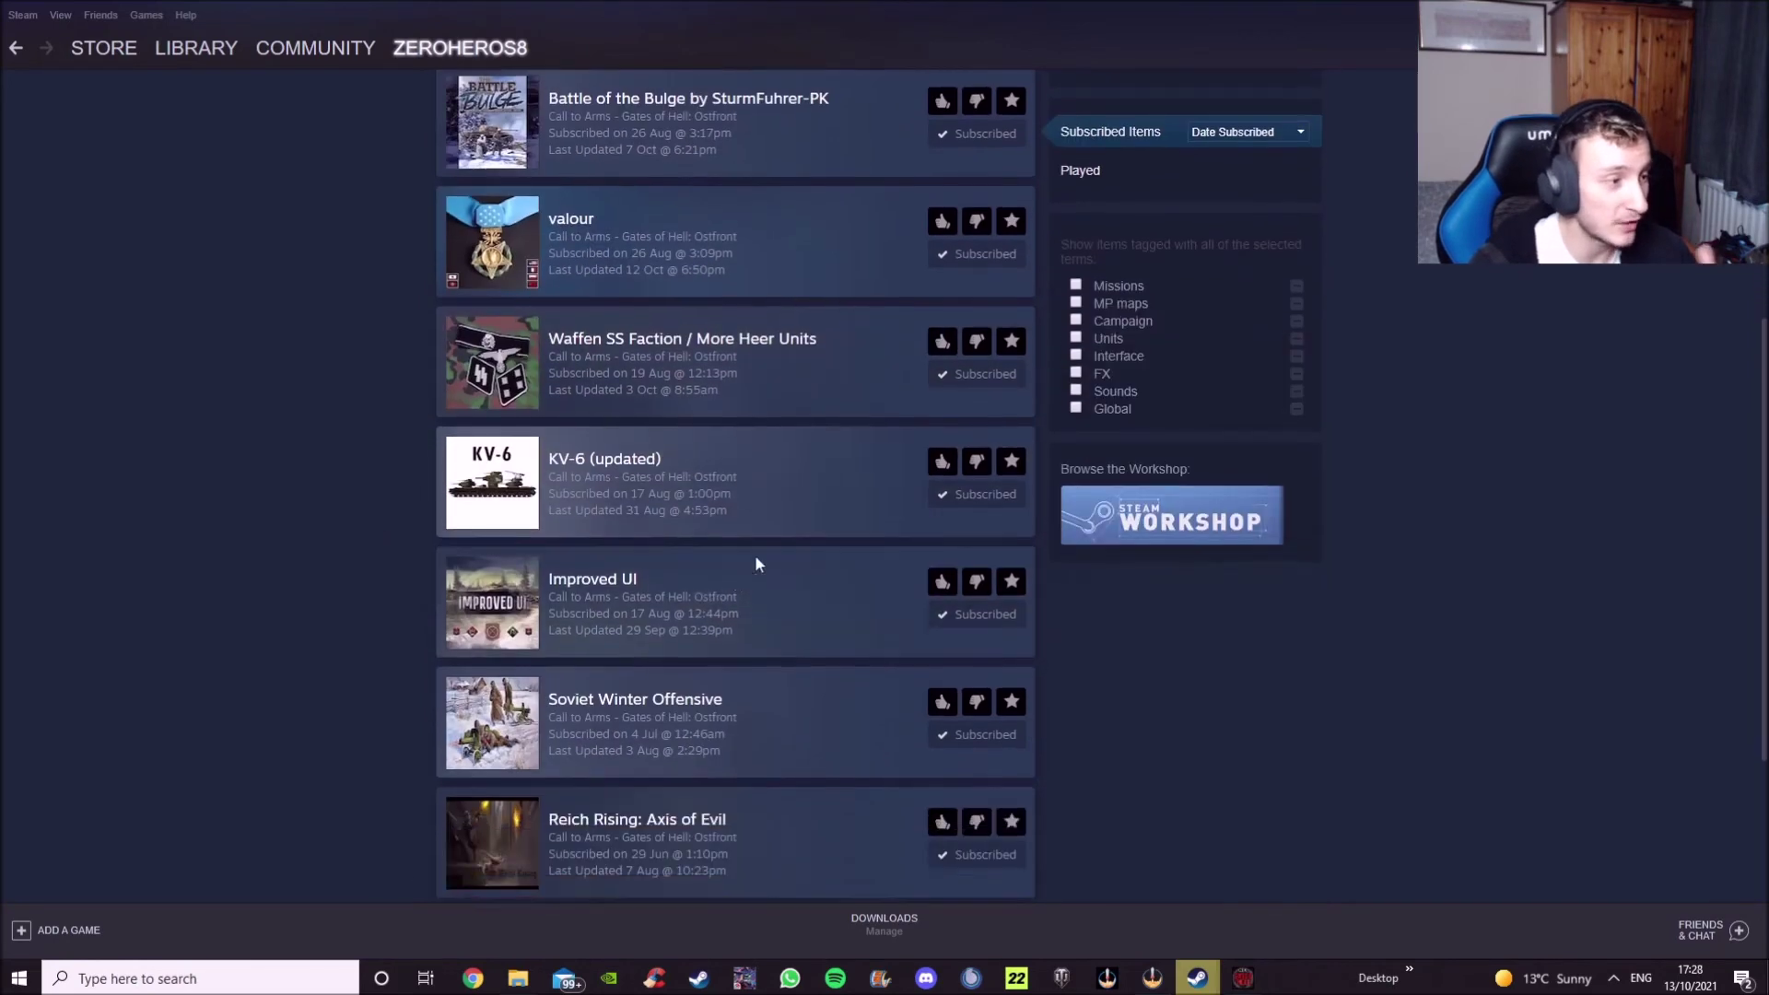
scroll(770, 544, "down", 2)
scroll(763, 589, "up", 7)
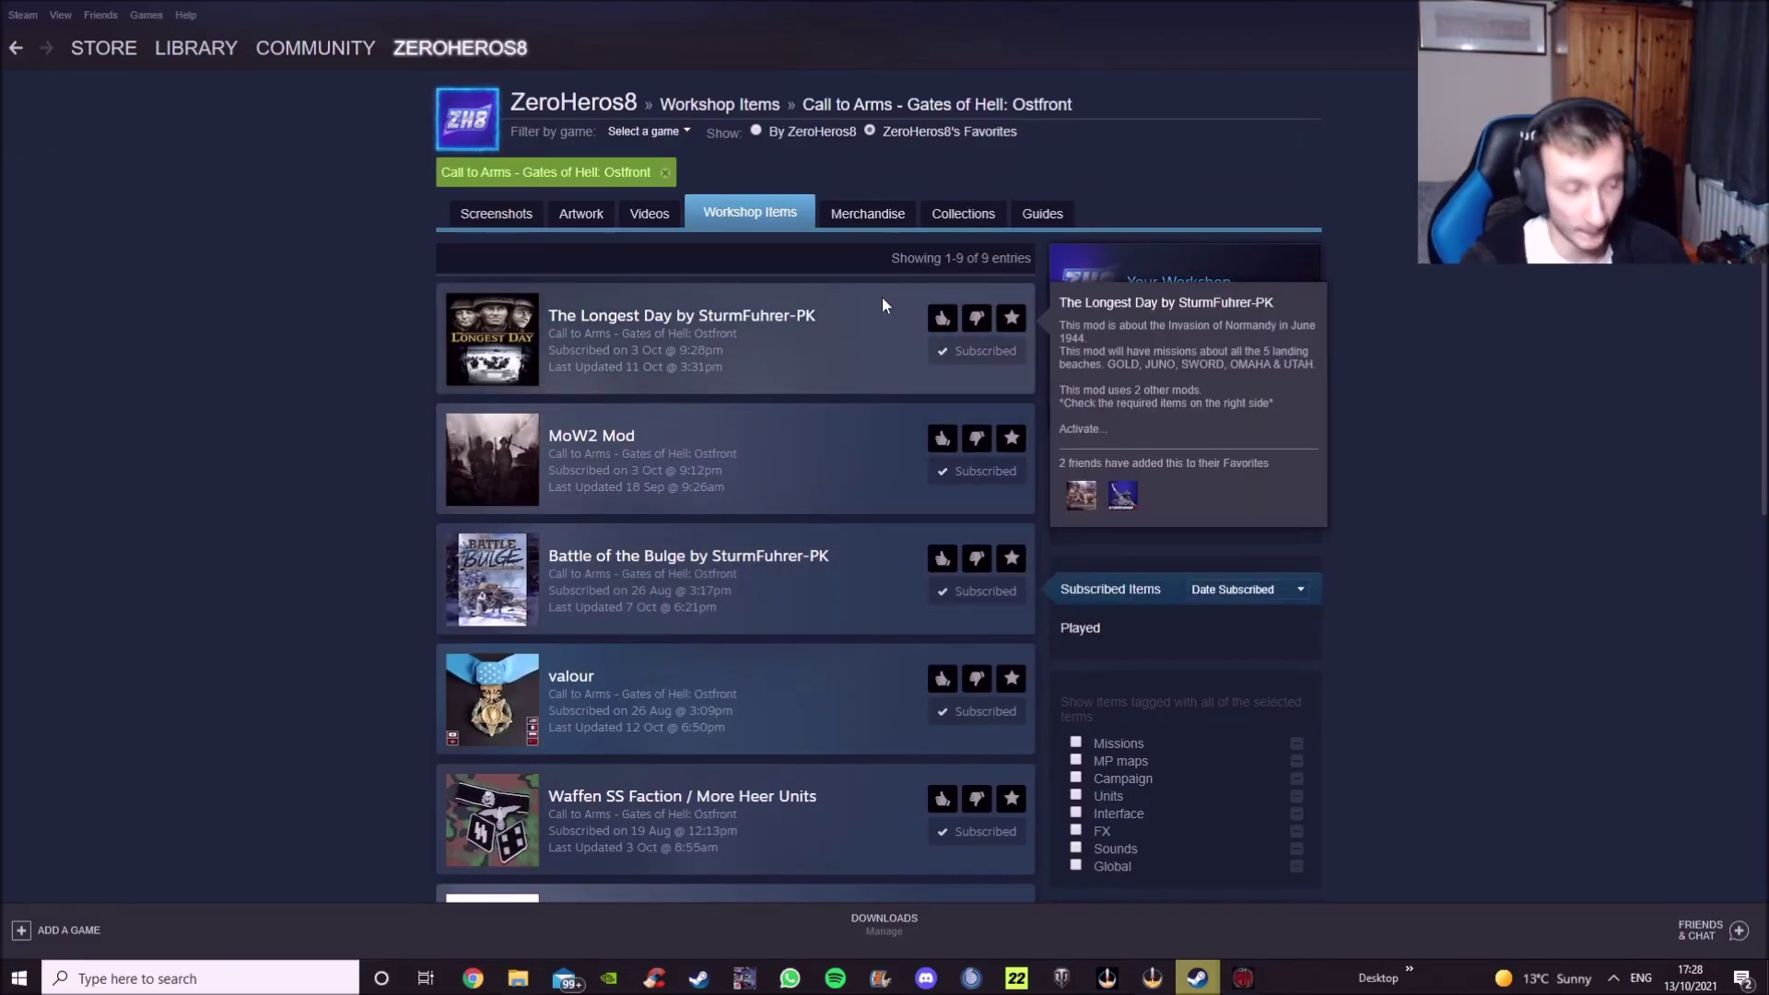
- Switch back to Gates of Hell and look through its installed Workshop mods to compare them with the Steam subscriptions
left_click(1242, 978)
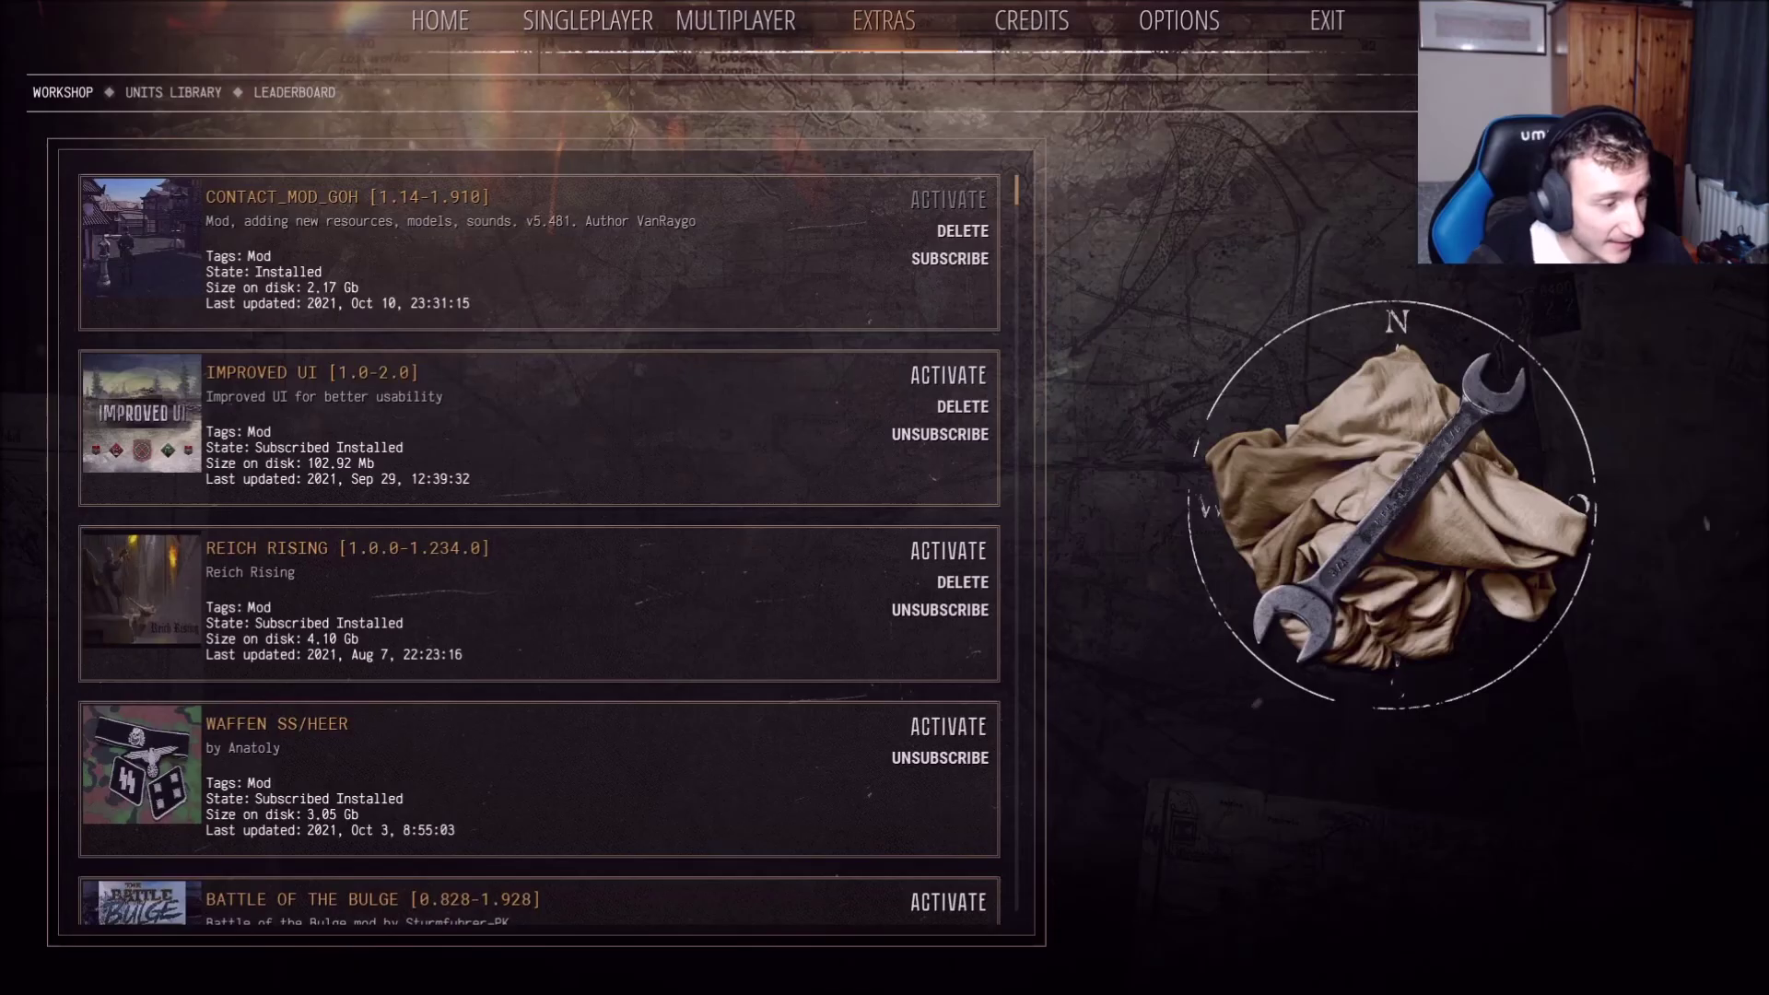
scroll(841, 679, "down", 2)
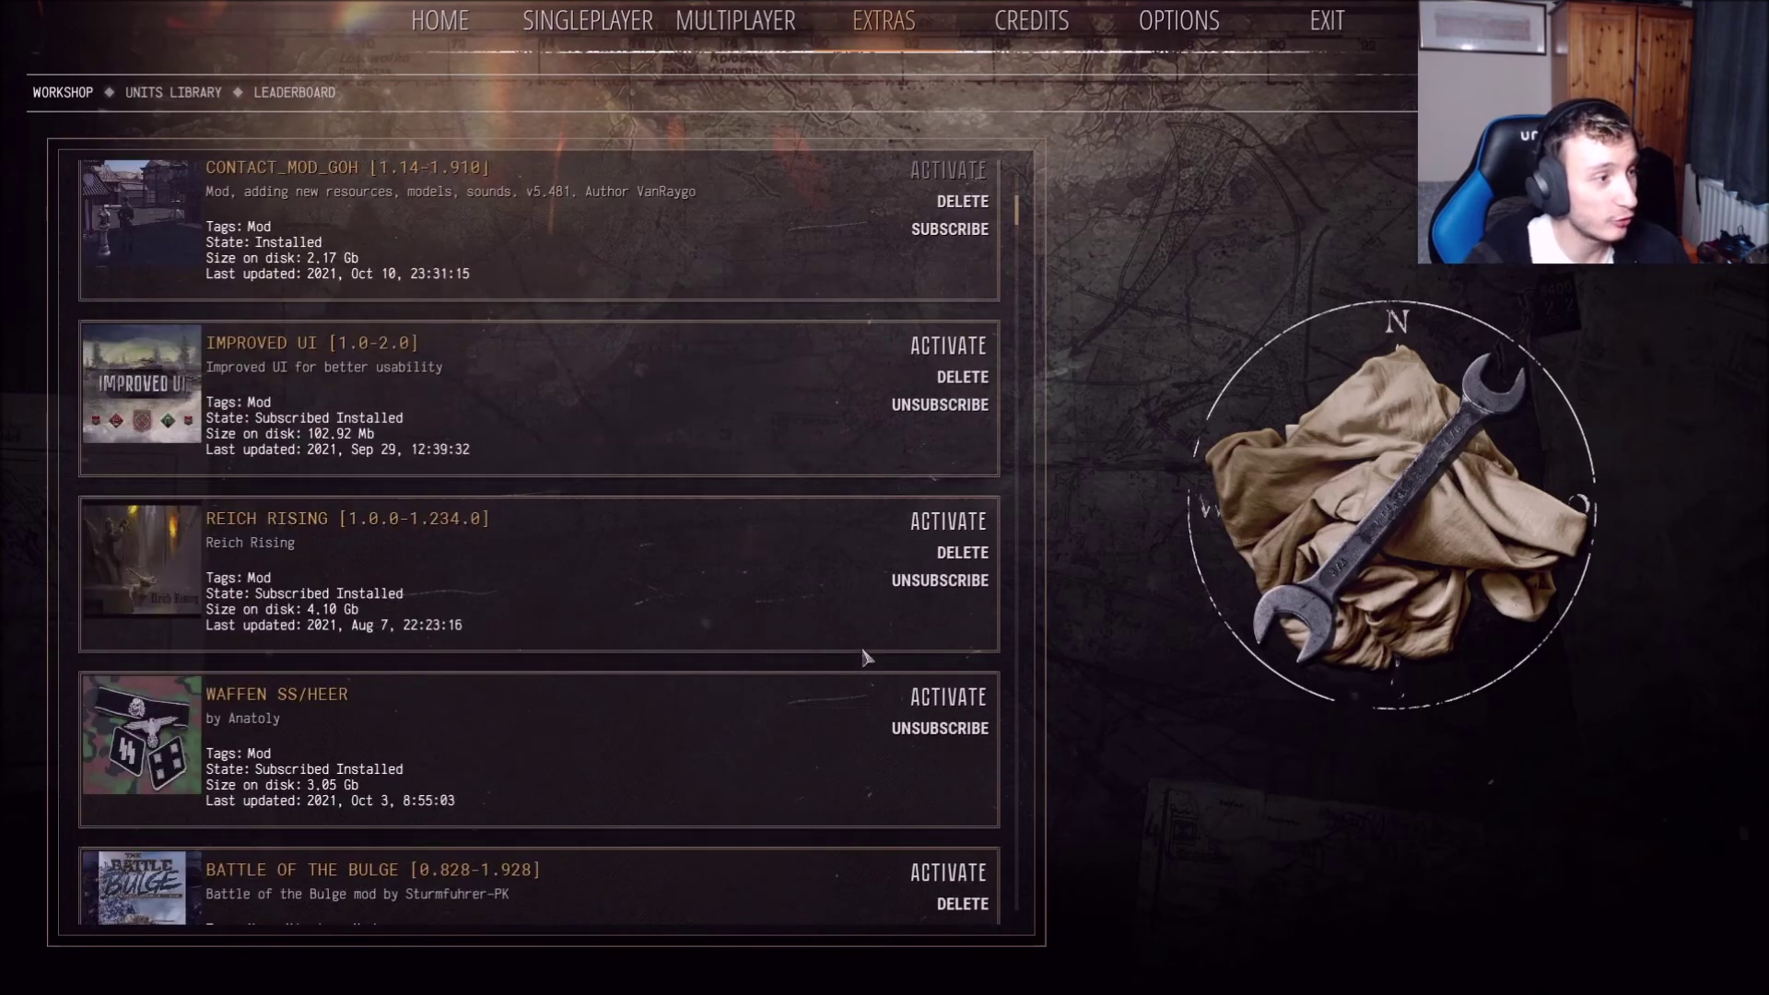
scroll(718, 442, "down", 5)
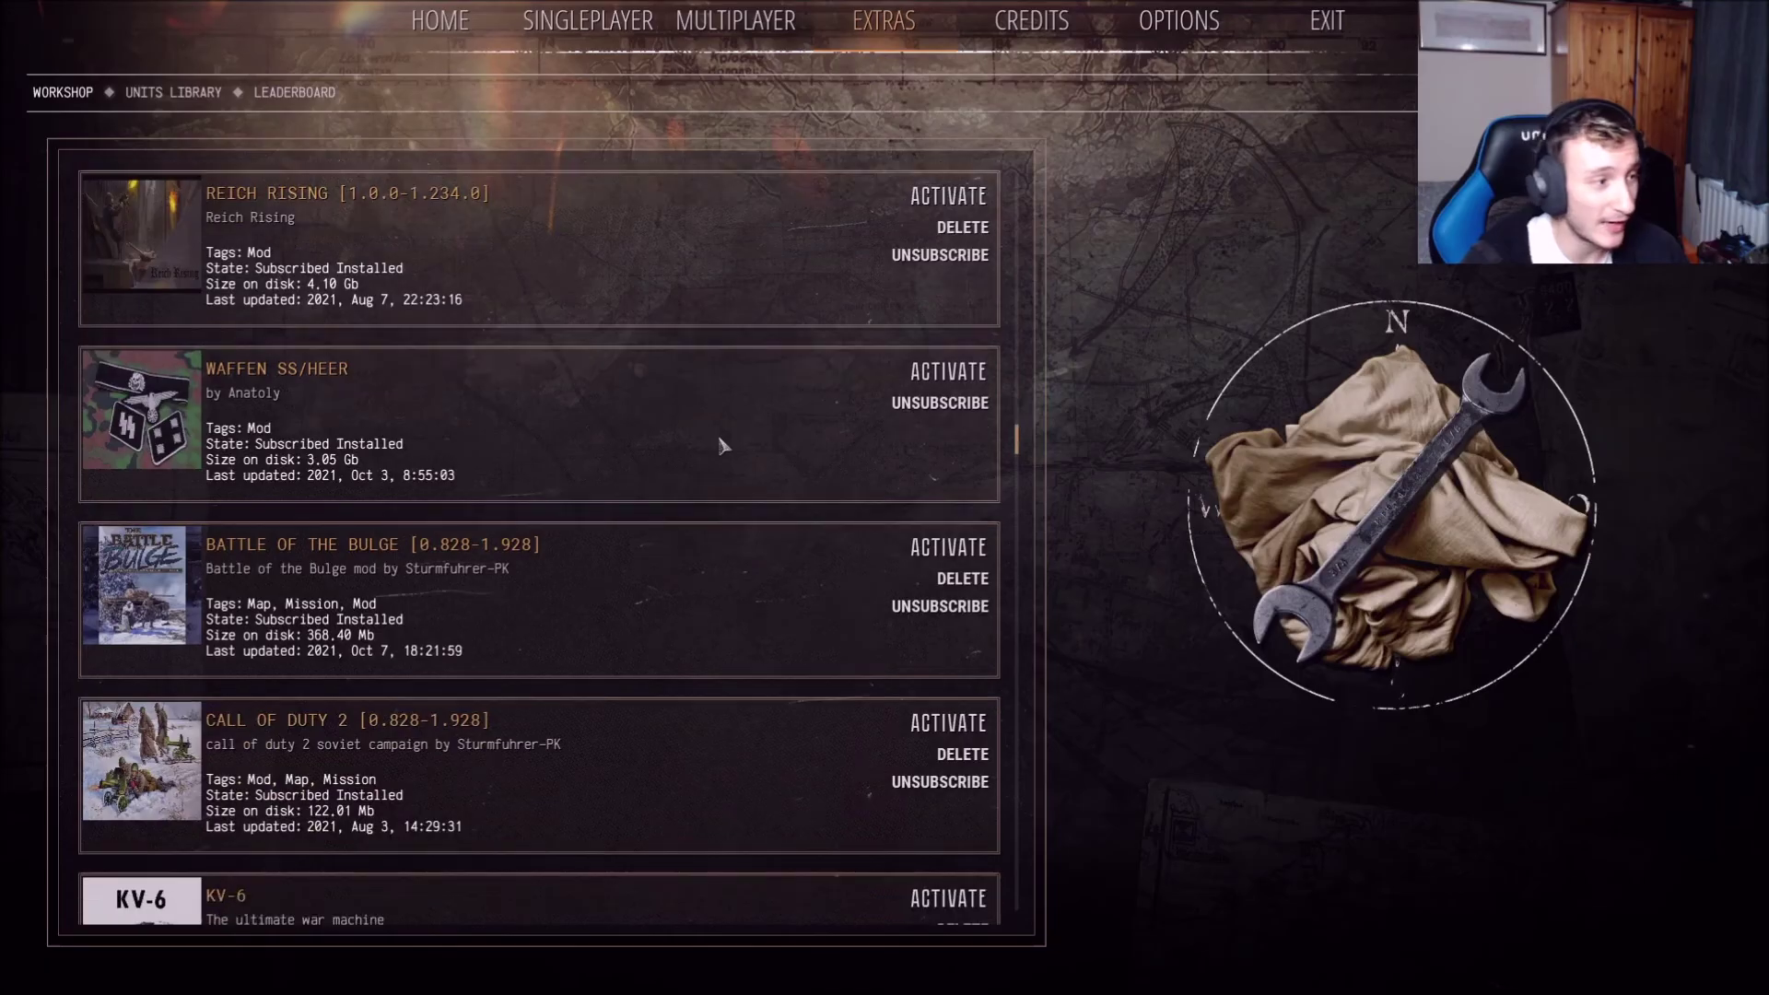
scroll(738, 395, "up", 3)
scroll(737, 350, "up", 3)
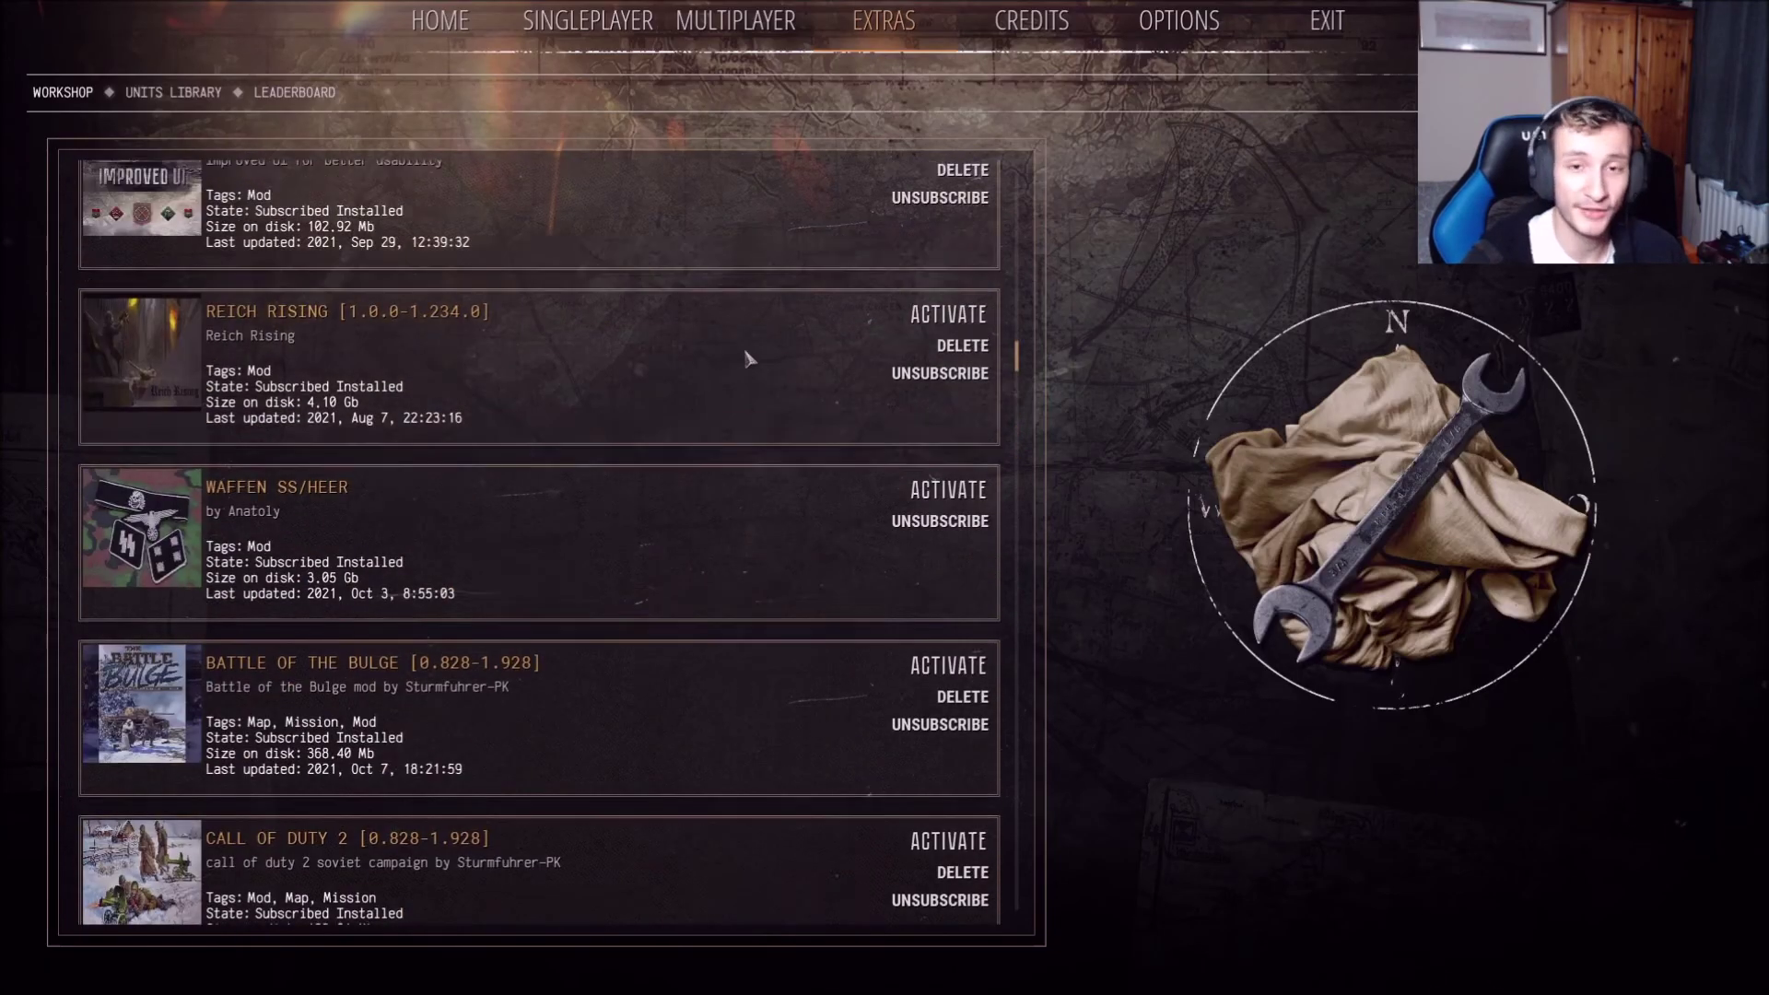